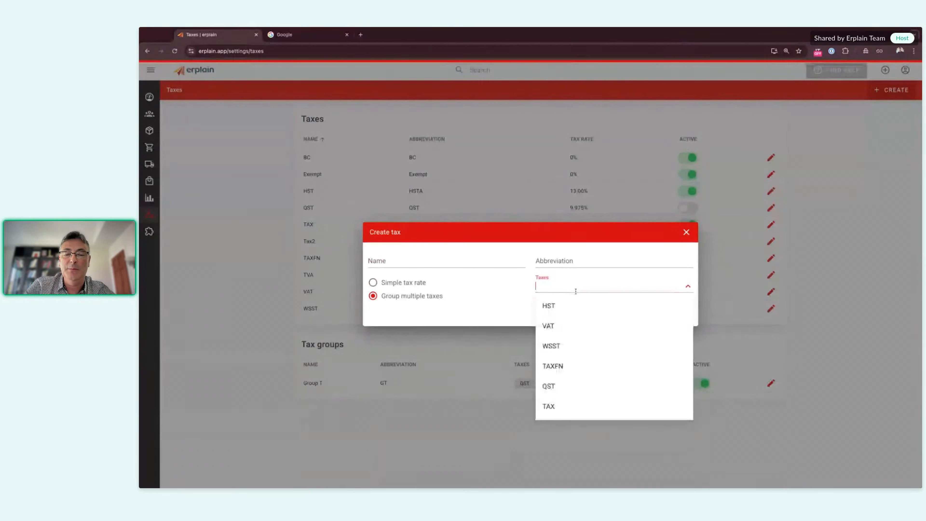
Step: Pick VAT and TAX for a group tax, discard the draft, and open the create-new menu
click(564, 326)
click(585, 285)
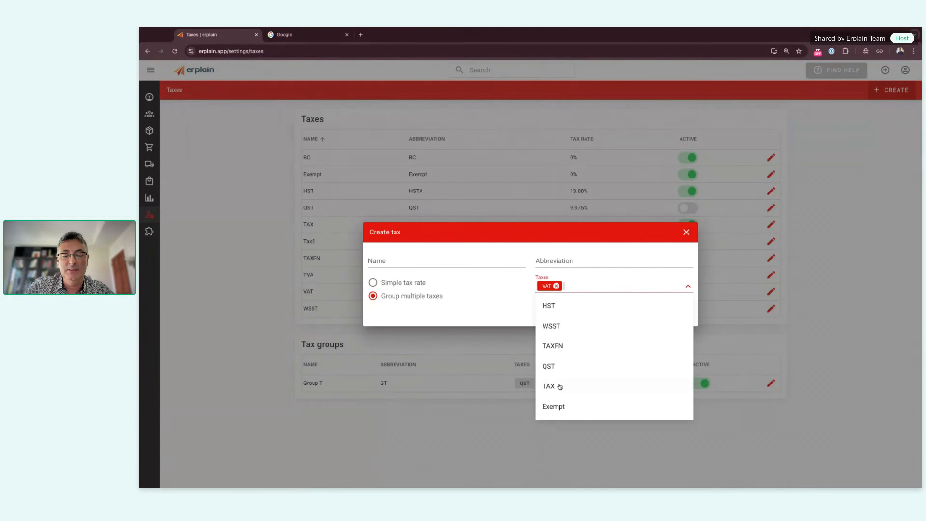
click(555, 391)
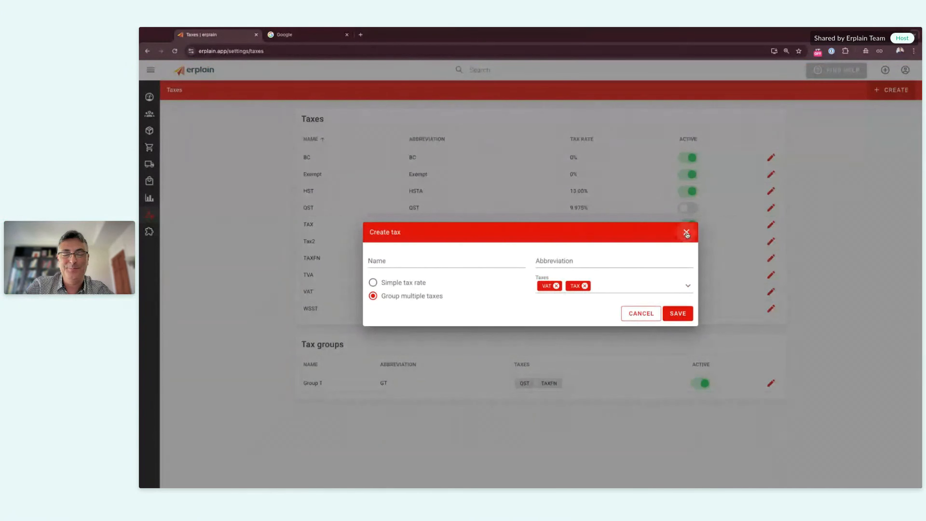
click(686, 234)
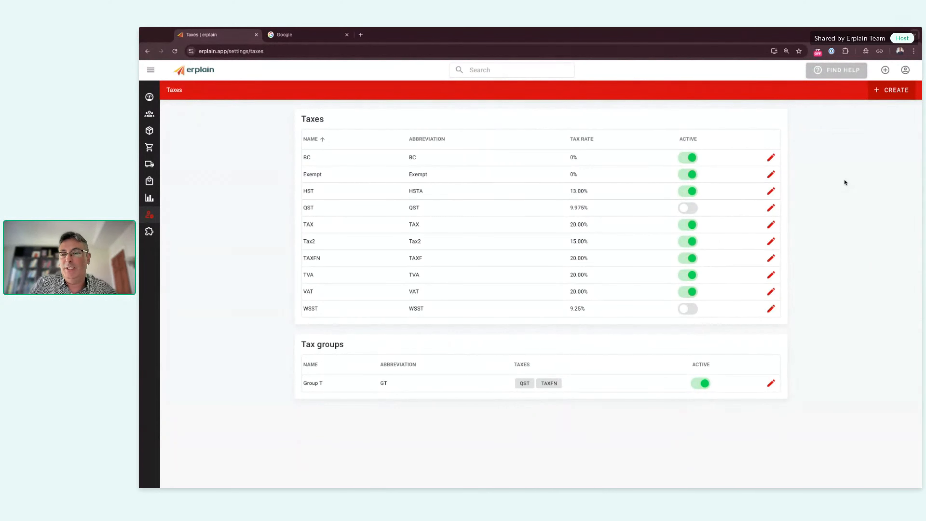
click(885, 70)
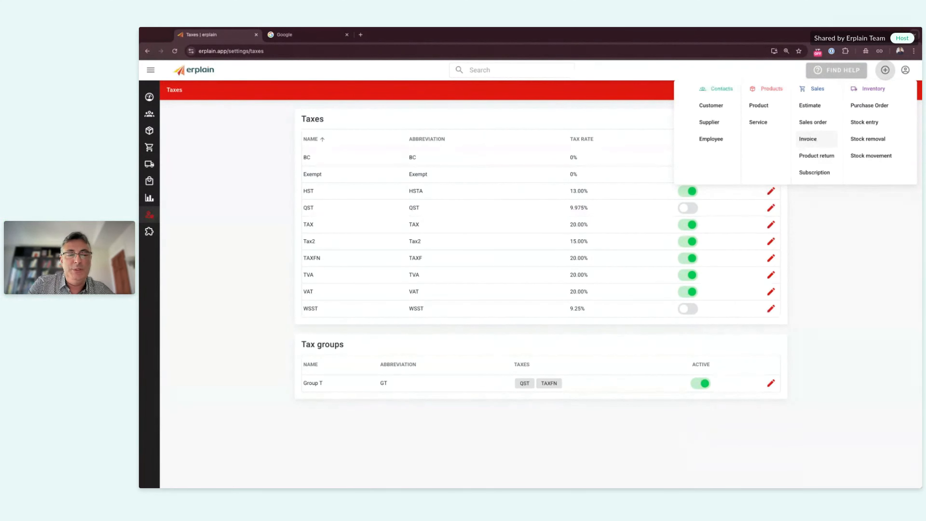
Step: Start a sales estimate and add CH0045 - Cool Hat, 5 units at 60.94
click(811, 106)
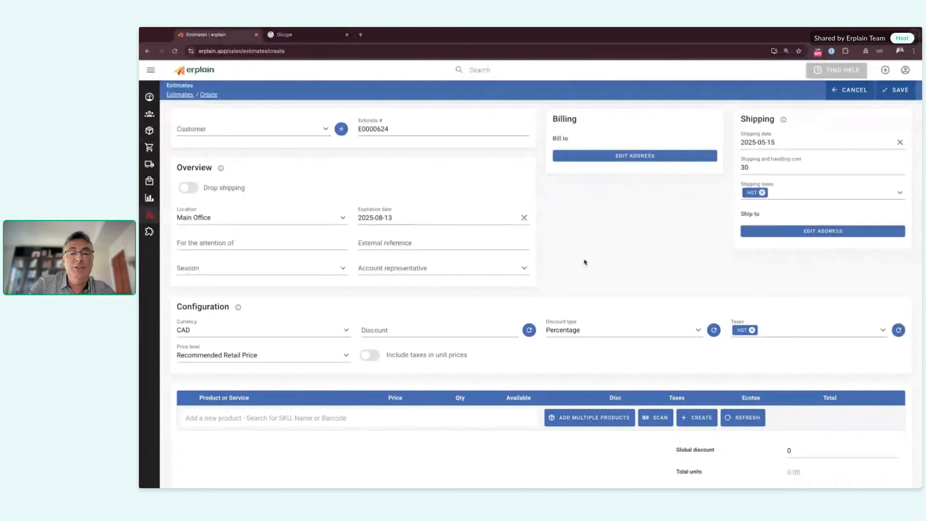
scroll(585, 262, down, 1)
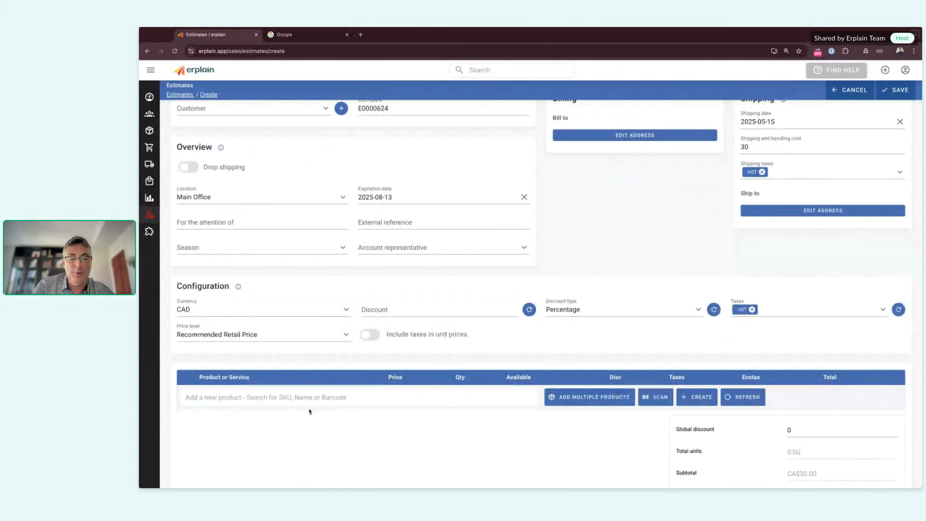
click(304, 398)
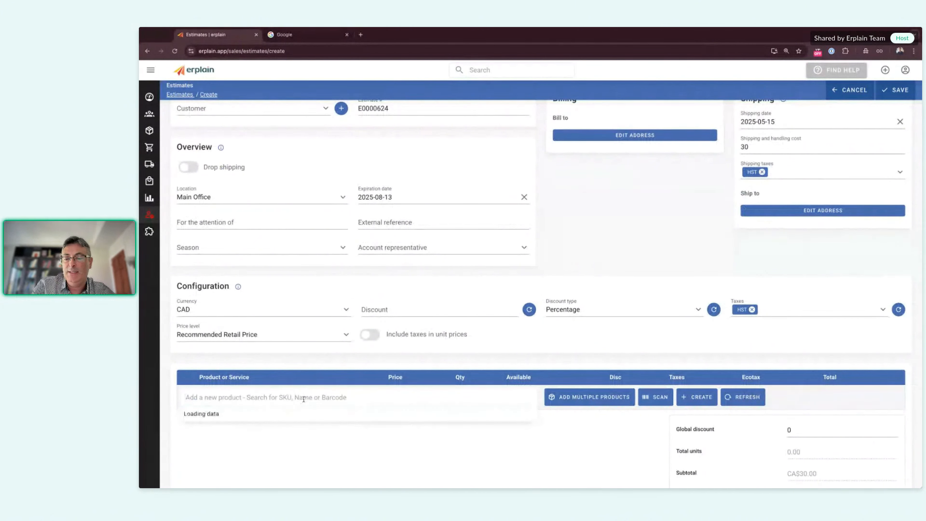
text(cool)
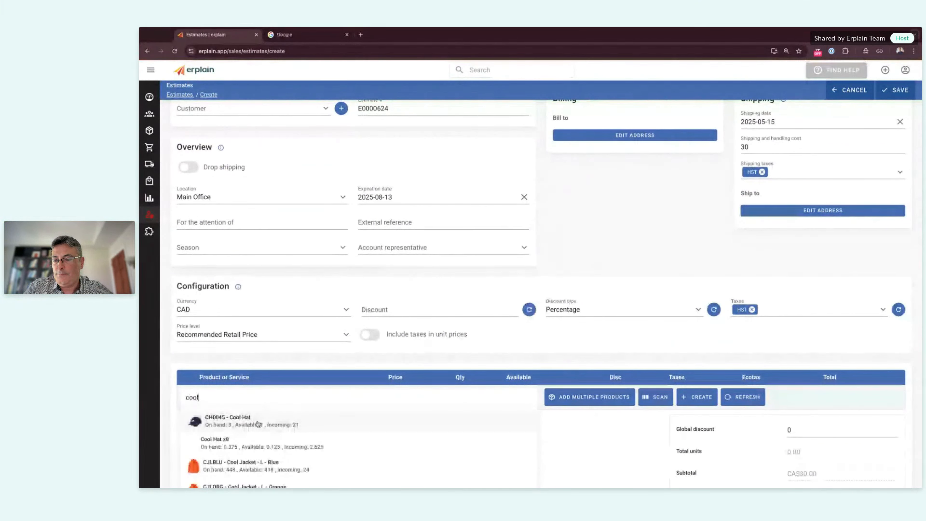
click(258, 423)
click(481, 439)
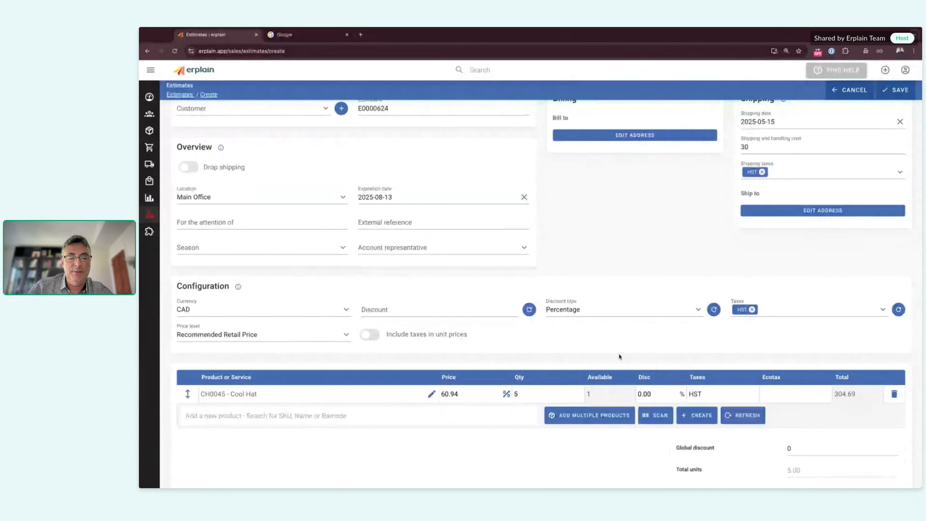
scroll(619, 356, down, 1)
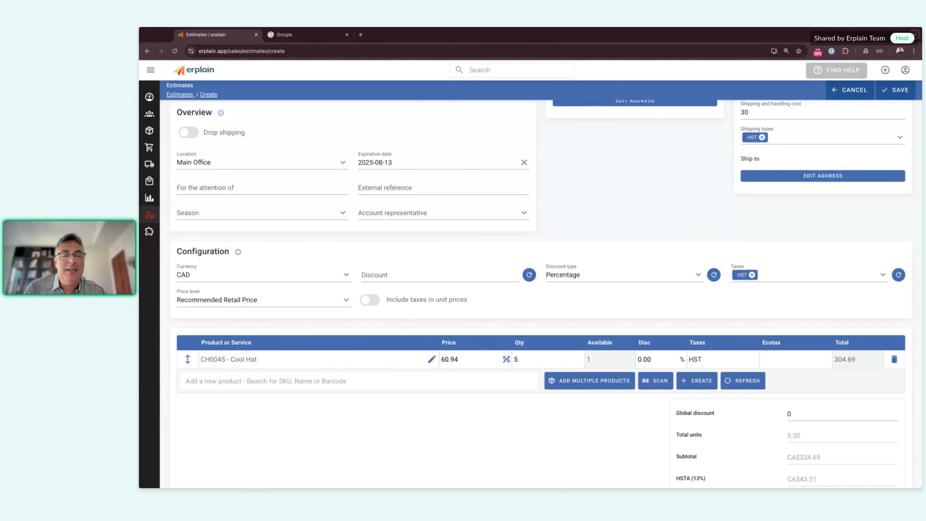
scroll(543, 164, up, 2)
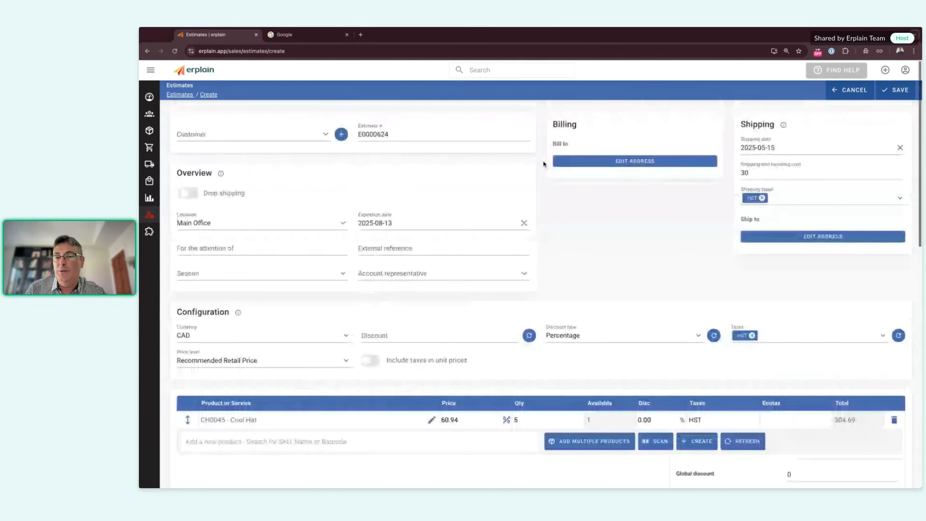
Step: Search 'win' and select Wind Stores as the estimate's customer
click(325, 128)
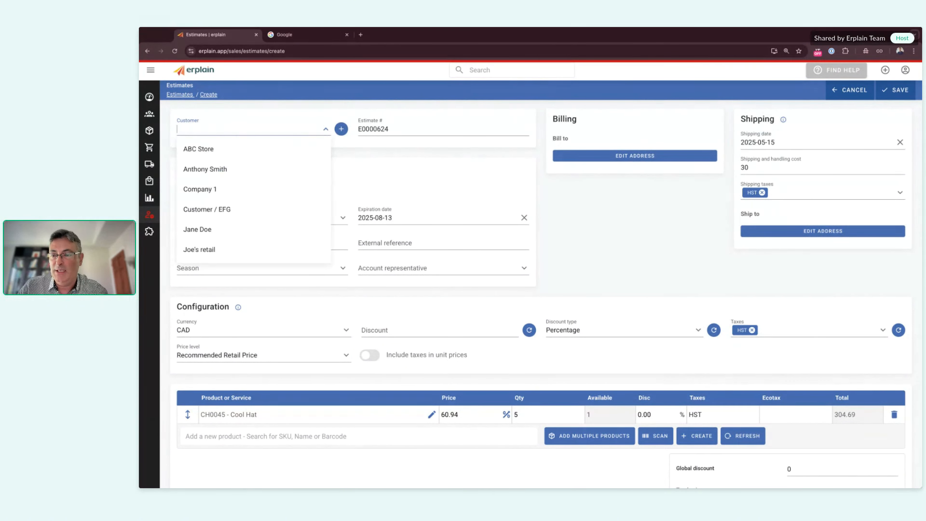
text(w)
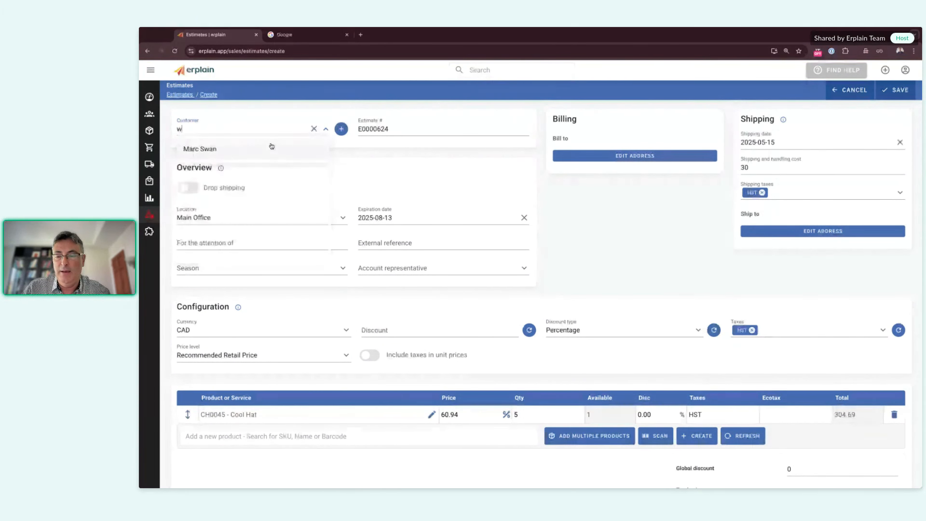
text(in)
click(236, 149)
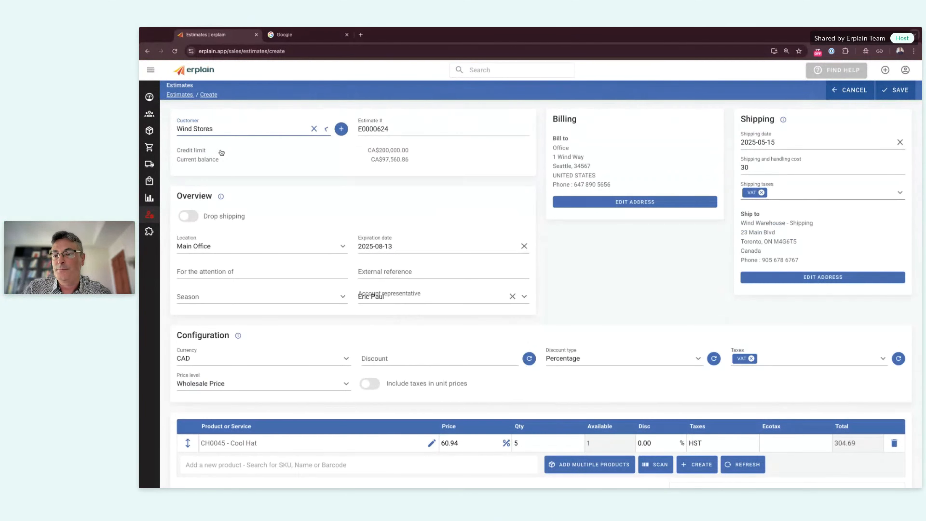
click(584, 271)
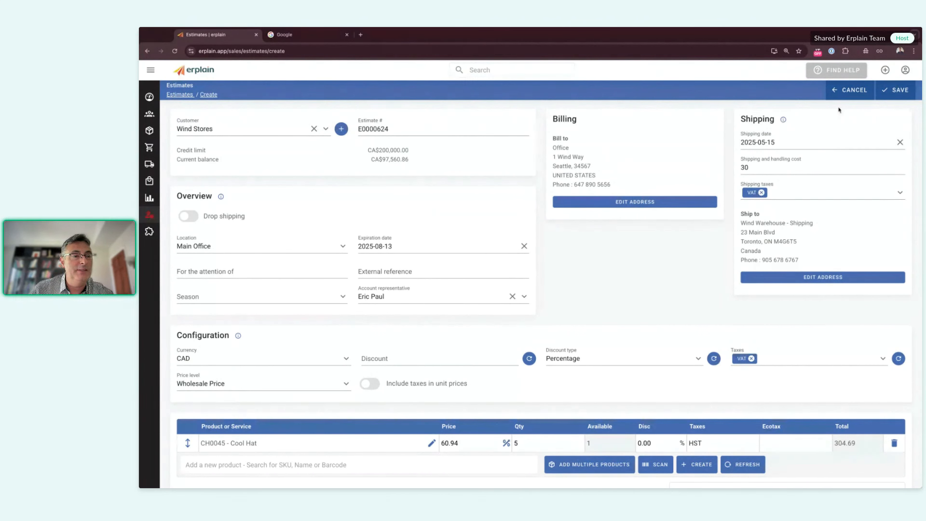
Step: Open Edit my profile and review the default HST taxes and disabled SMTP configuration
click(906, 71)
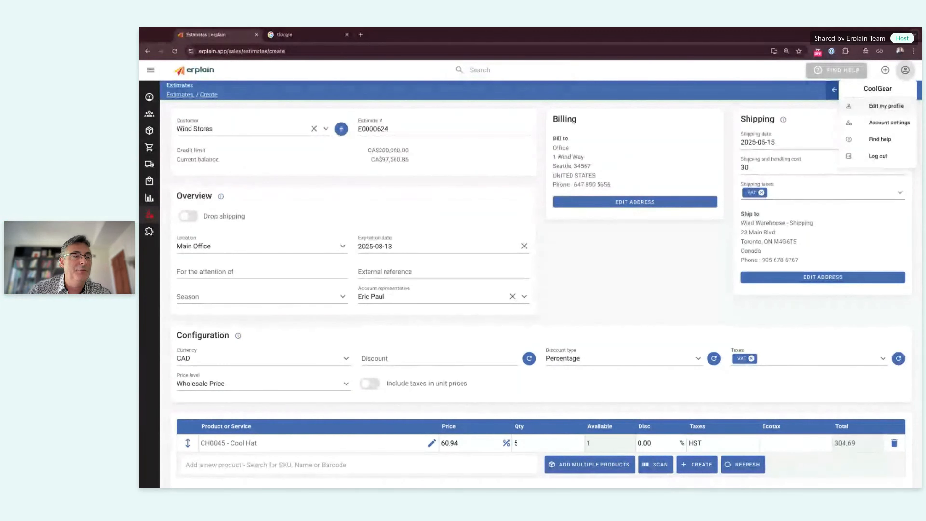
click(886, 106)
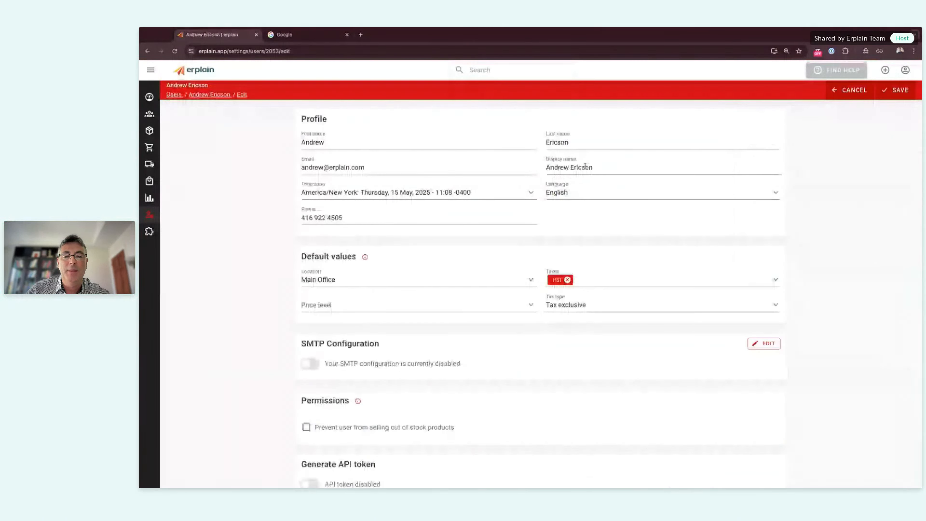
scroll(394, 349, down, 1)
scroll(394, 342, down, 1)
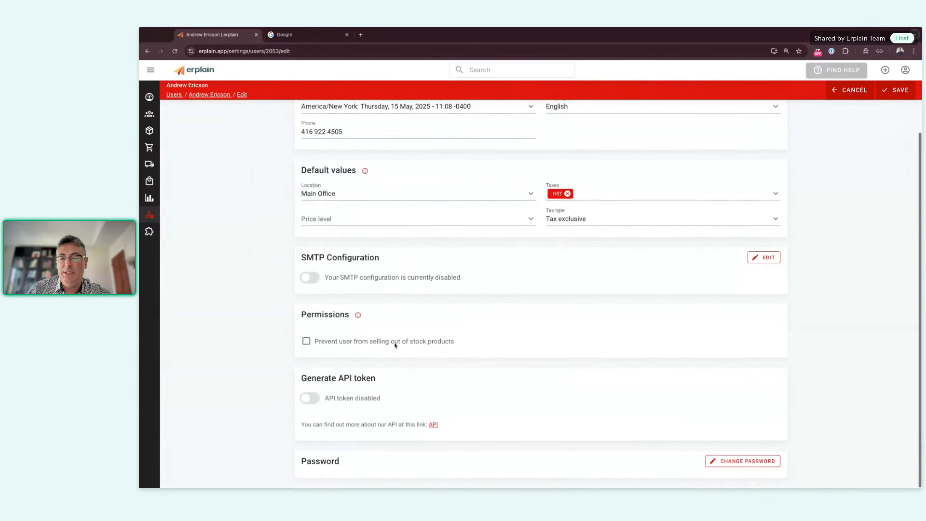
click(598, 195)
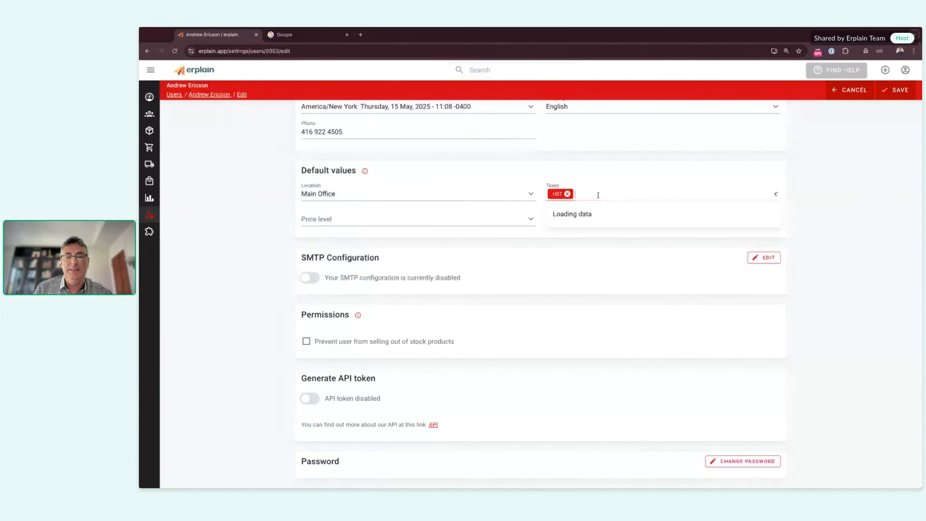
click(801, 192)
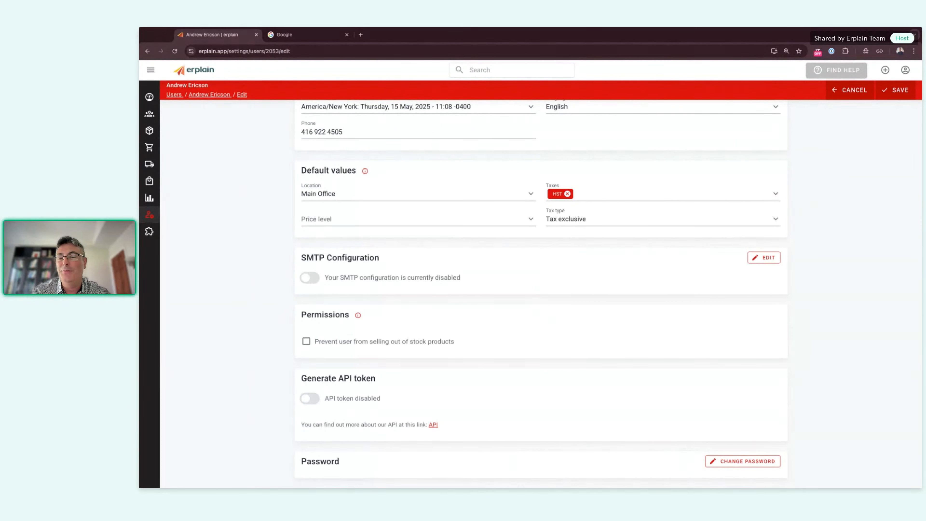
mouse_move(190, 237)
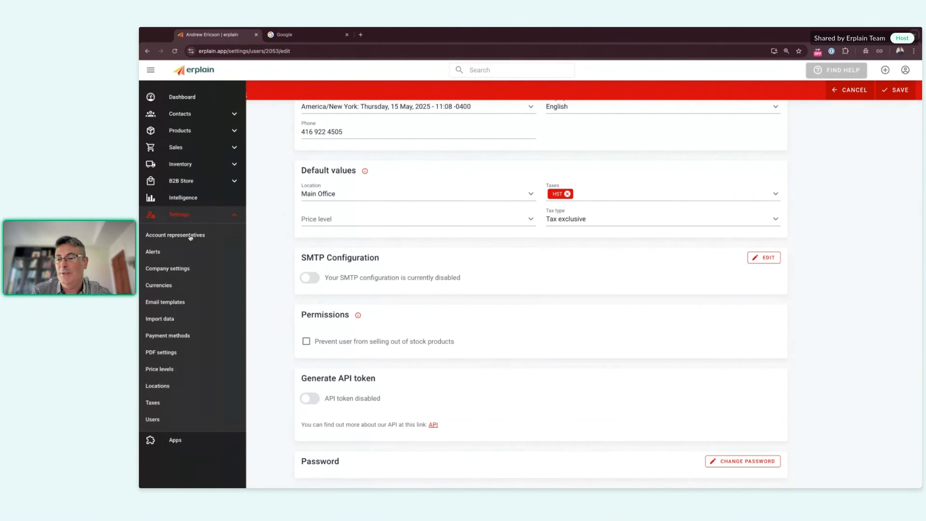
Step: Open Company settings and scroll to the default values, including VAT tax and Tax exclusive
click(172, 269)
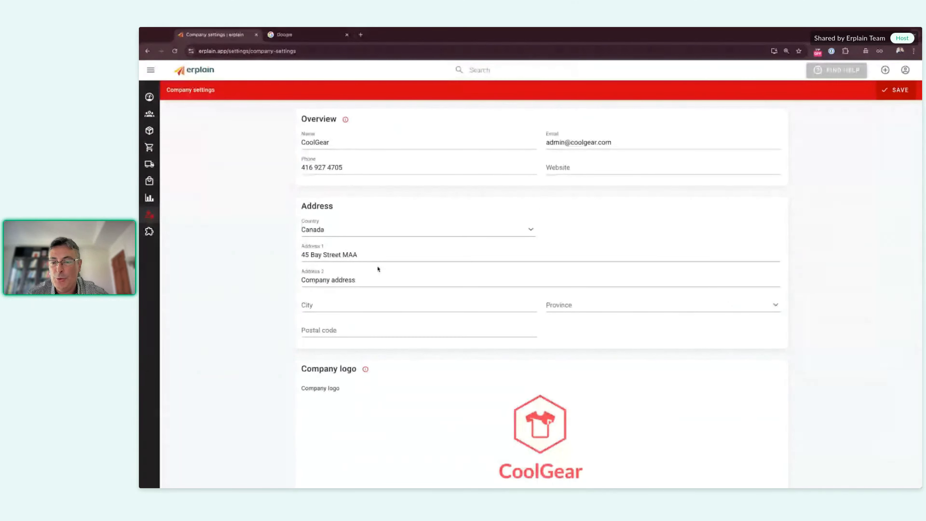
scroll(325, 302, down, 5)
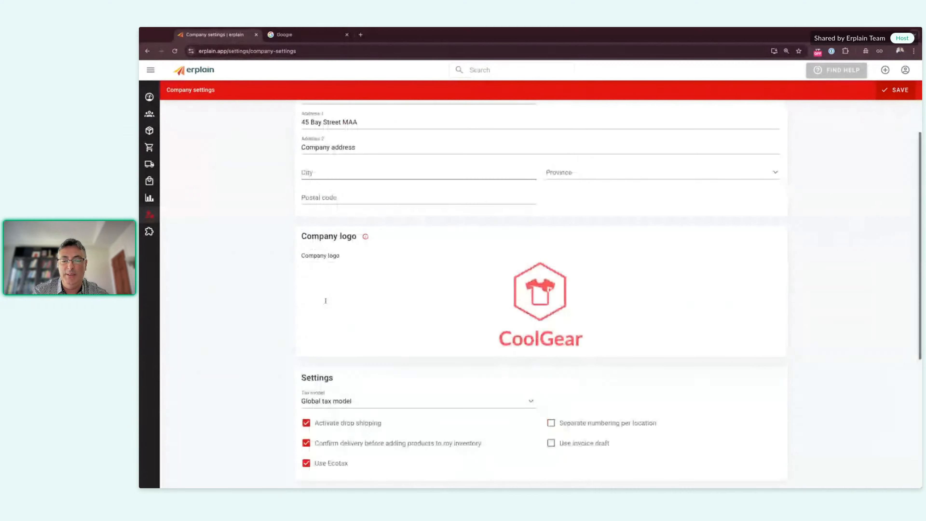
mouse_move(539, 269)
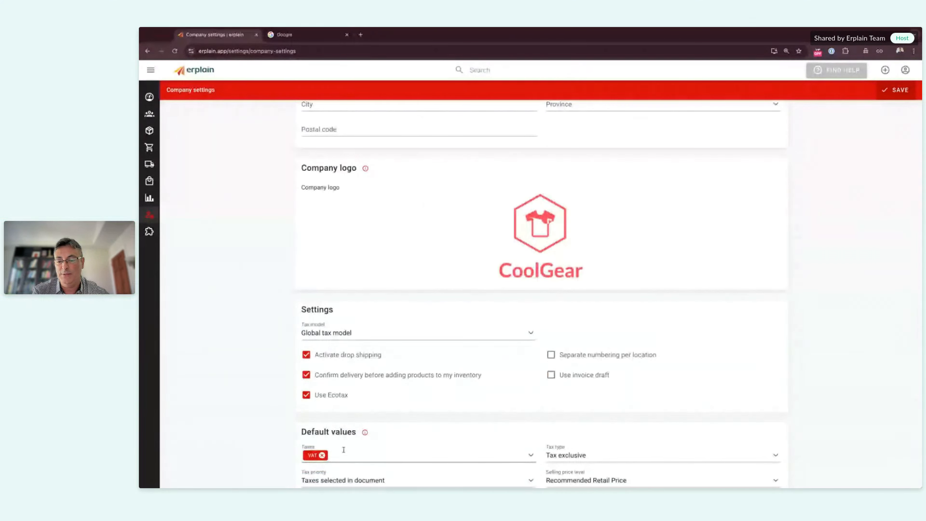
scroll(327, 352, down, 3)
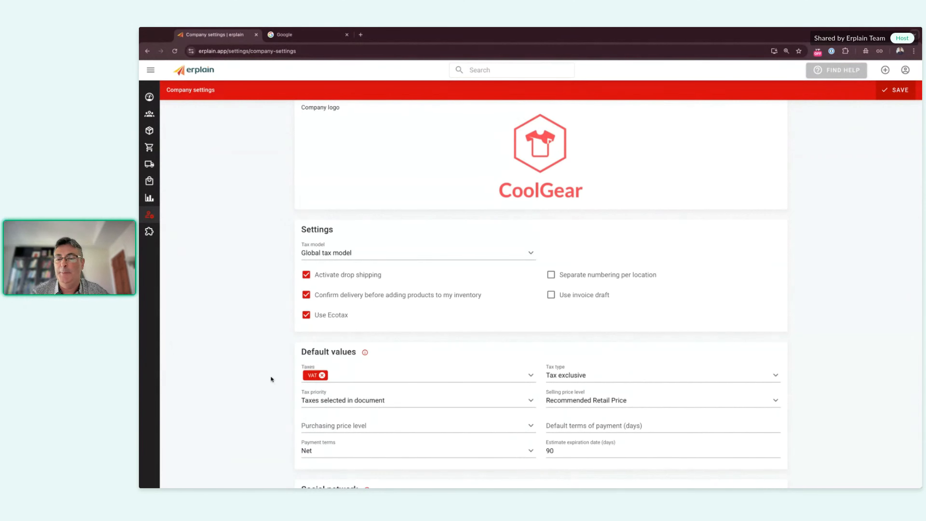
Step: Scroll through Company settings and expand the sidebar to reveal all Settings sections
scroll(282, 310, up, 6)
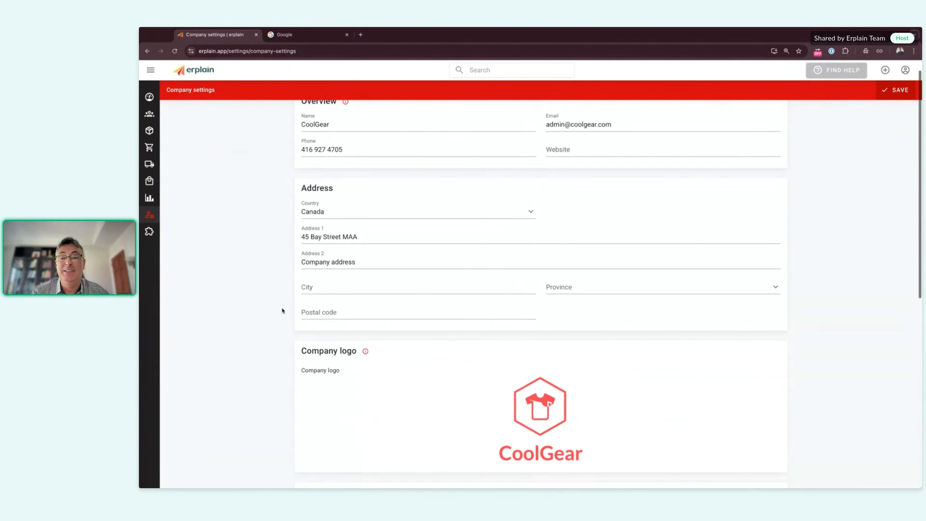
scroll(283, 311, up, 1)
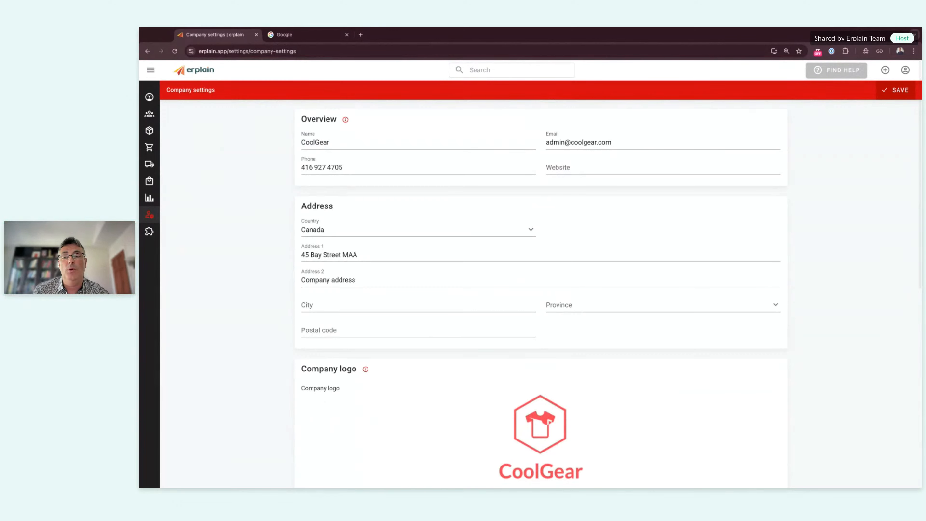
scroll(540, 292, down, 5)
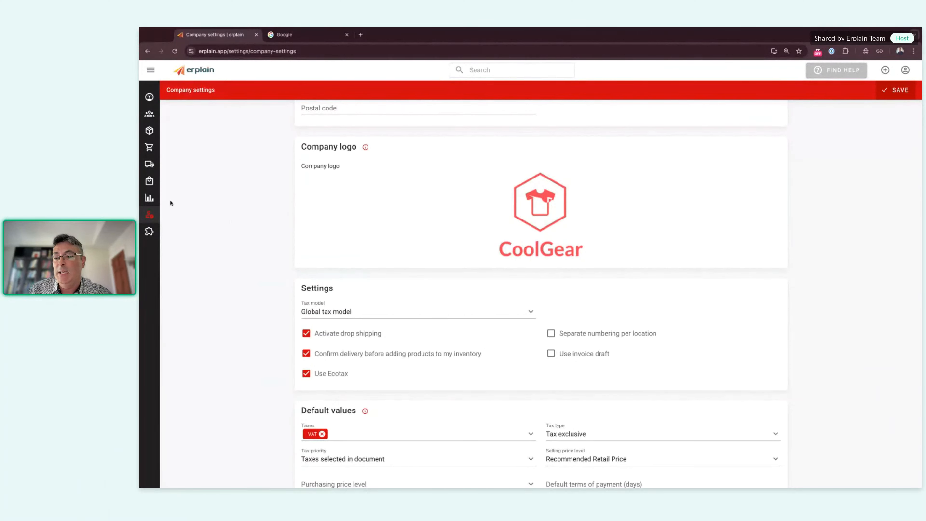
mouse_move(155, 212)
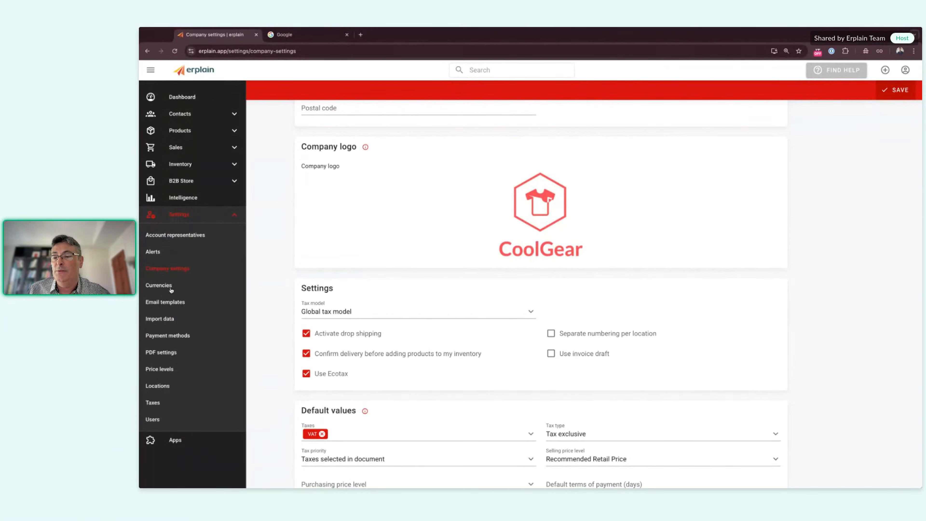
Step: Open the Currencies settings listing CAD, GBP, EUR and USD, and start a new currency
click(163, 287)
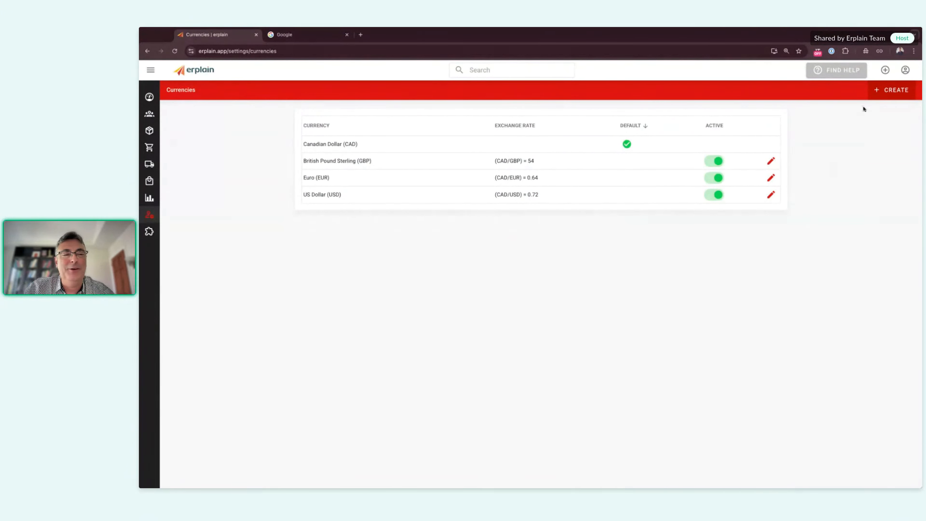
click(892, 90)
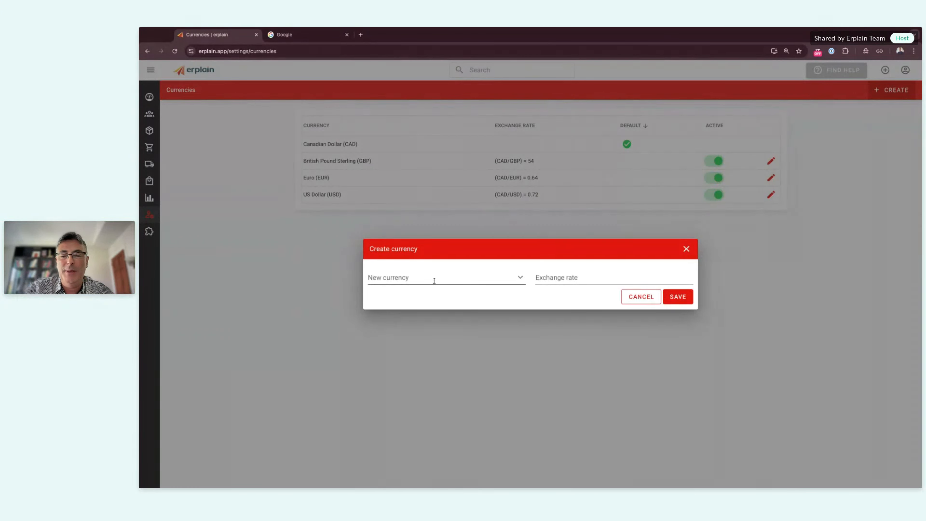
Step: Choose Argentine Peso (ARS) as the new currency, leaving the CAD / ARS rate empty
click(434, 280)
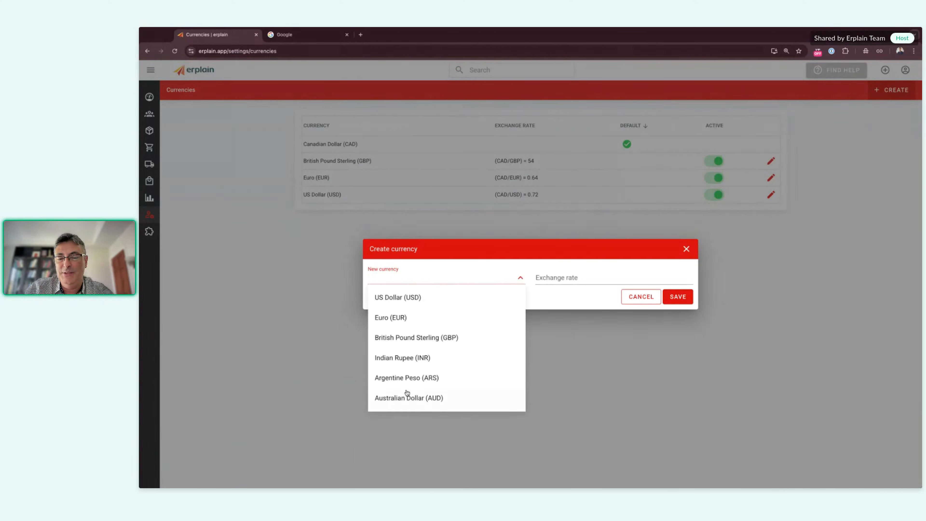
click(399, 379)
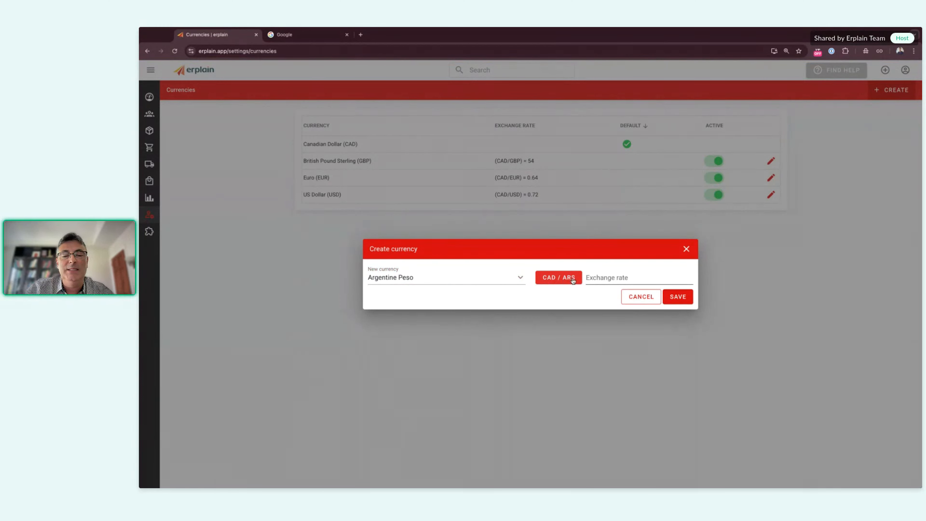
click(613, 278)
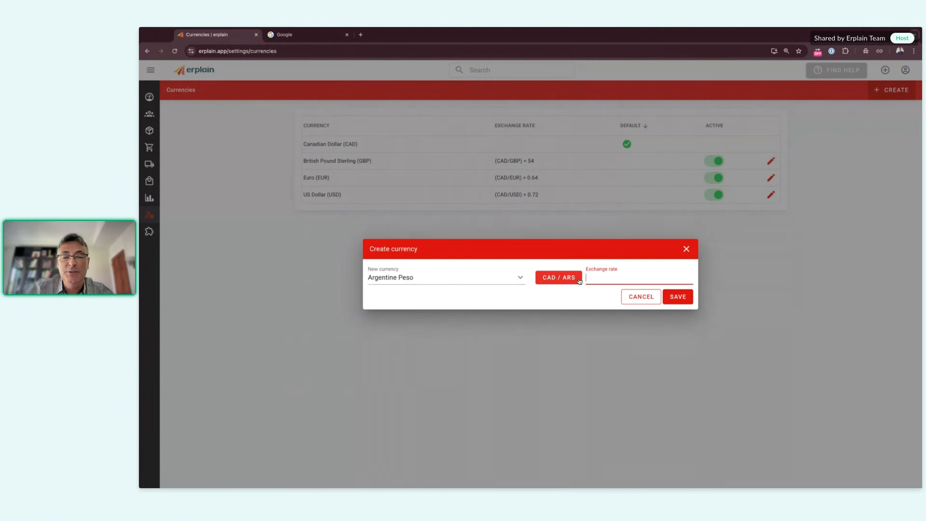
click(553, 280)
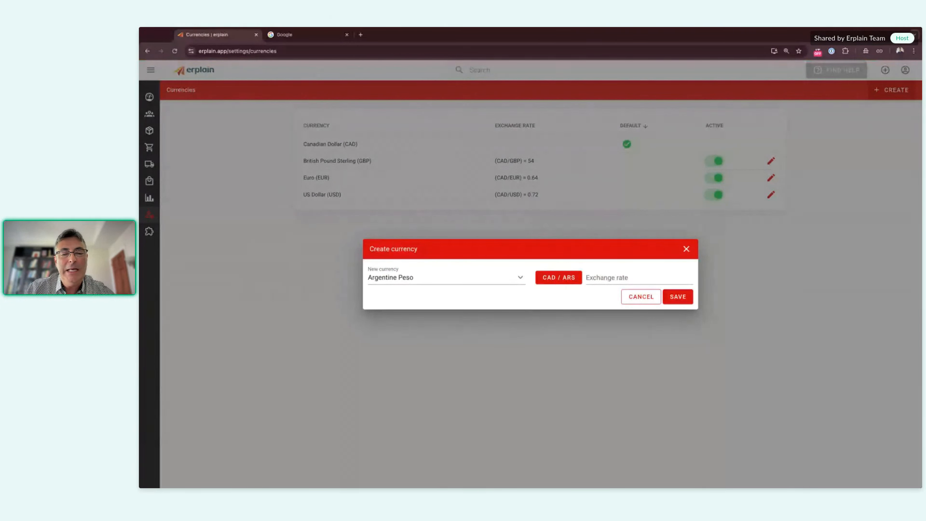
Step: Search Google for cad/ars to find the rate, 1 CAD = 810.64 ARS
click(299, 41)
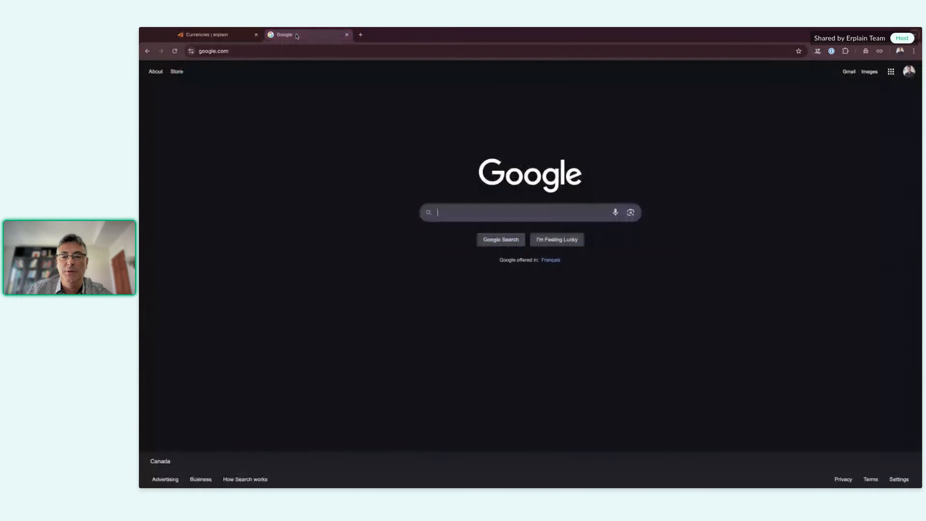
text(cad/ars)
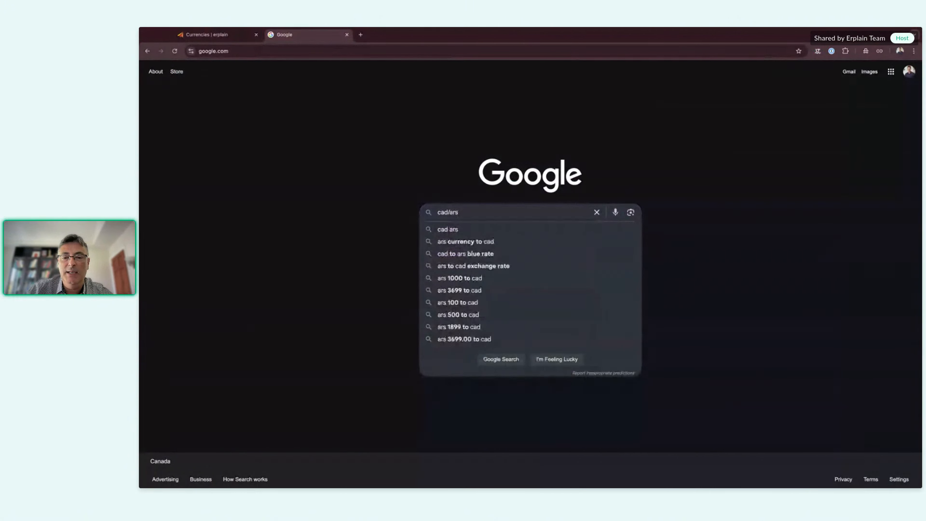
key(Return)
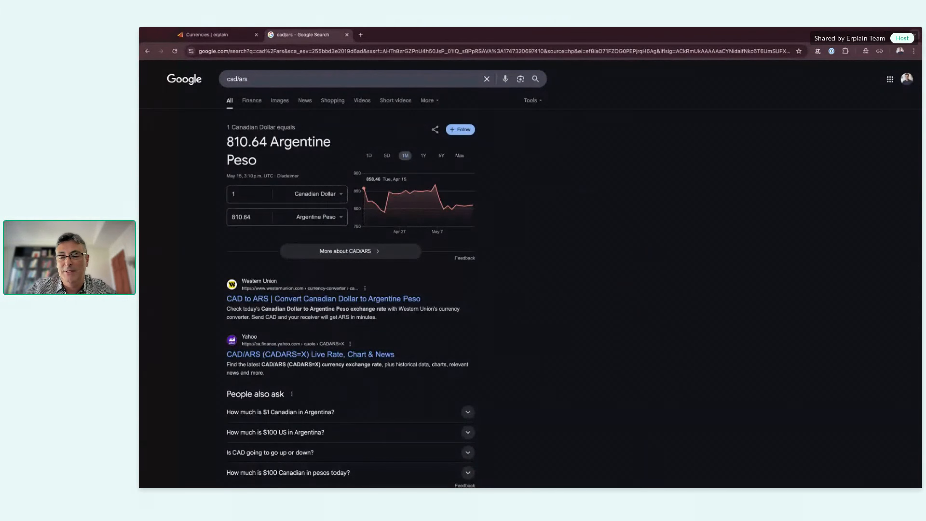
Step: Return to Erplain and close the Create currency form without adding Argentine Peso
click(233, 40)
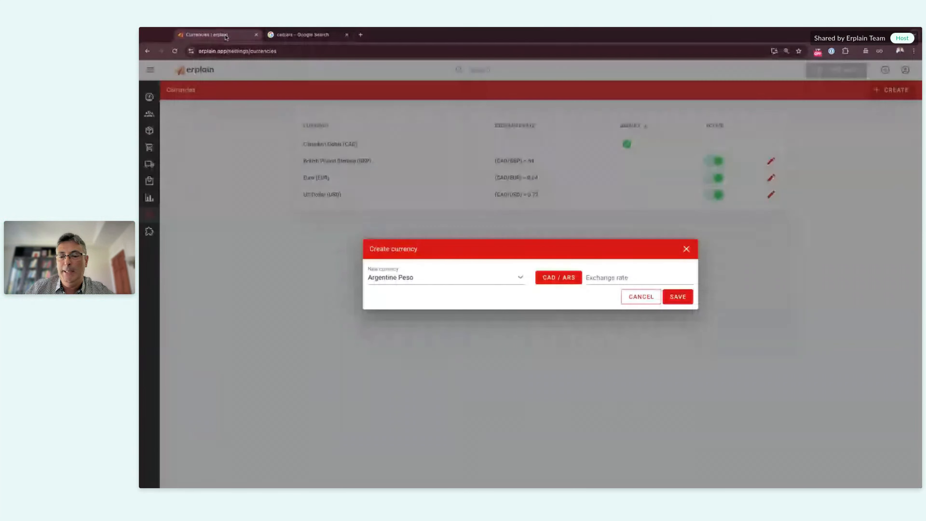
click(686, 249)
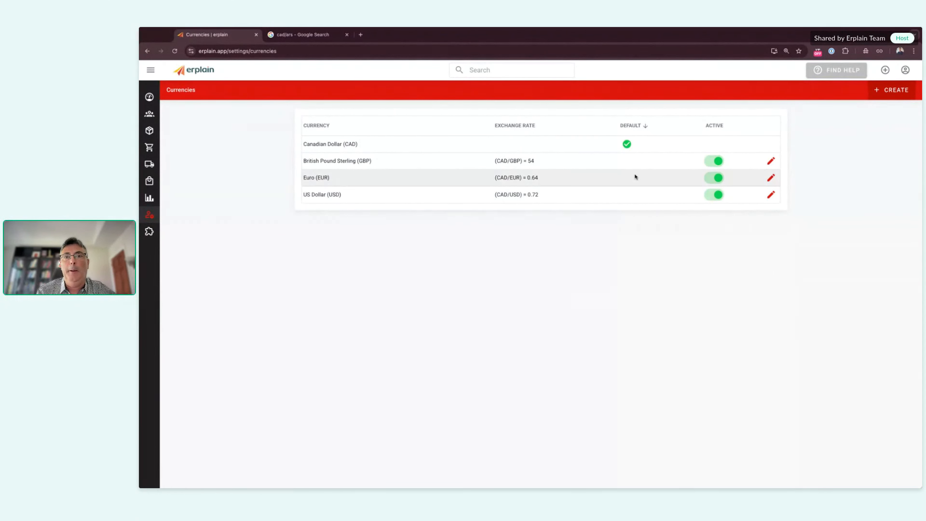
Step: Start a new estimate and set its currency to EUR
click(885, 70)
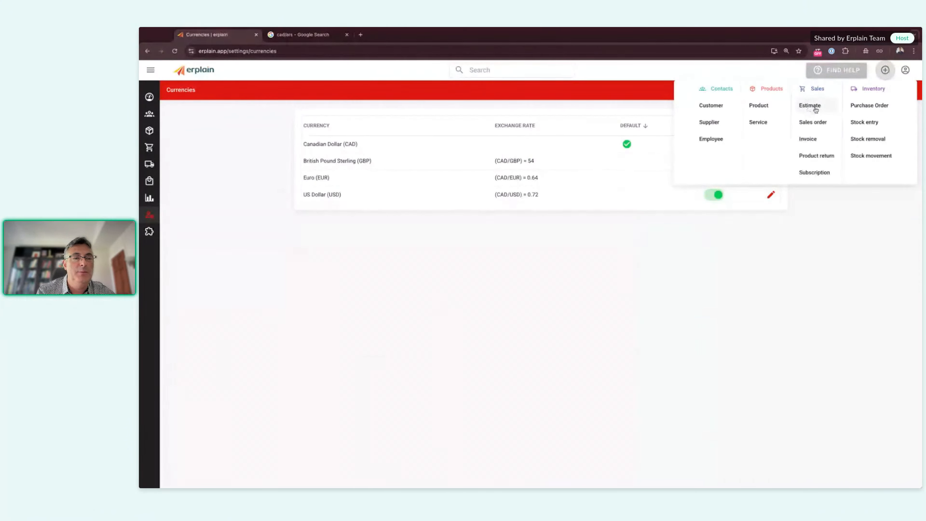
click(815, 109)
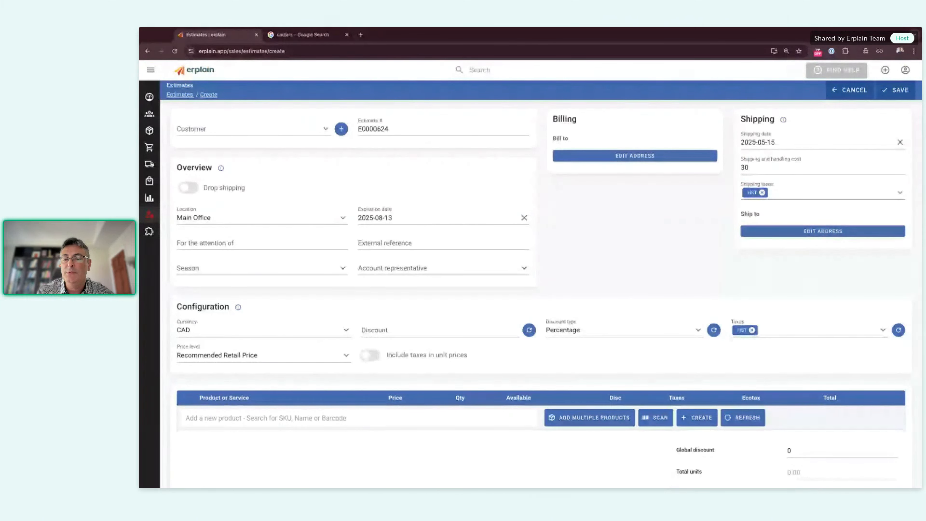
click(231, 329)
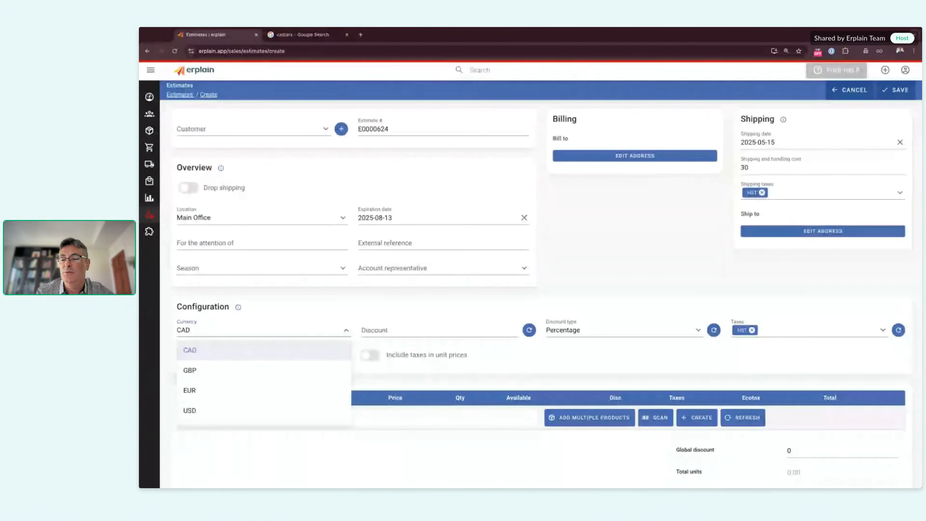
click(198, 393)
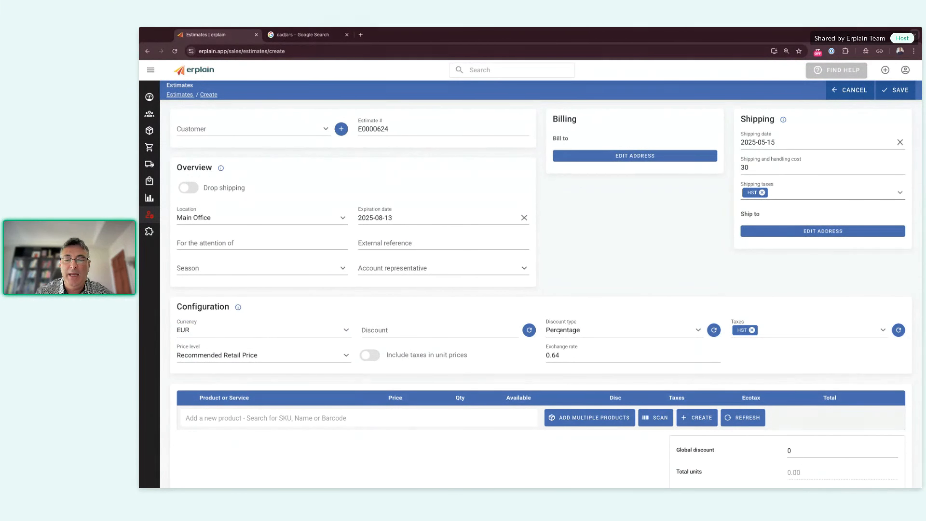
Step: Change the estimate's exchange rate from 0.64 to 0.67
click(568, 355)
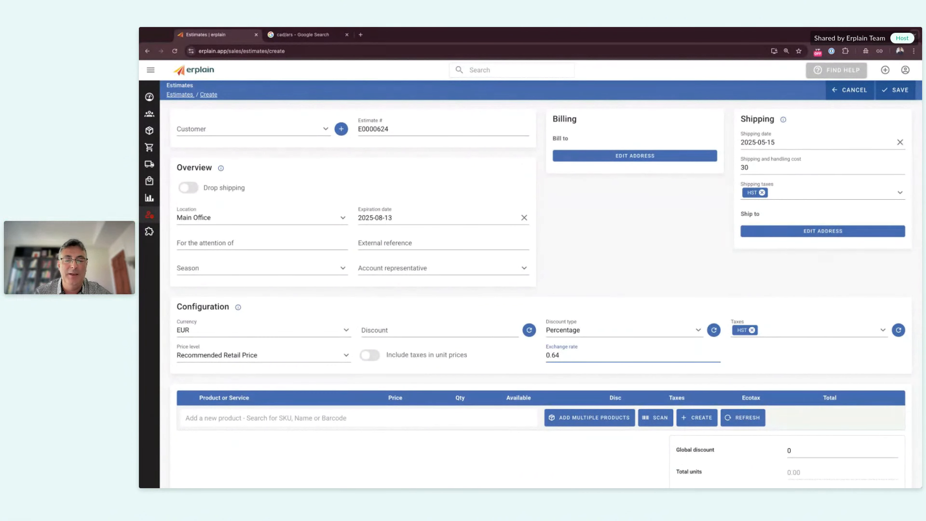
key(BackSpace)
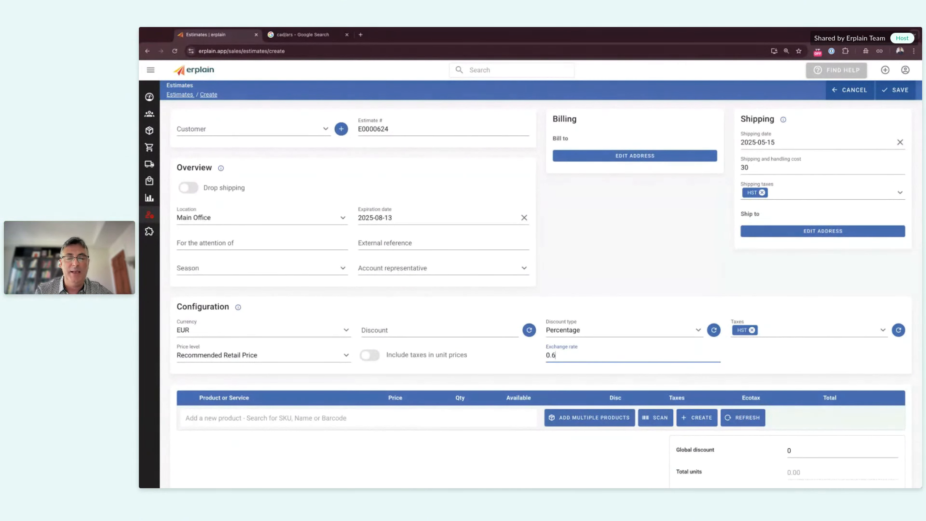
text(7)
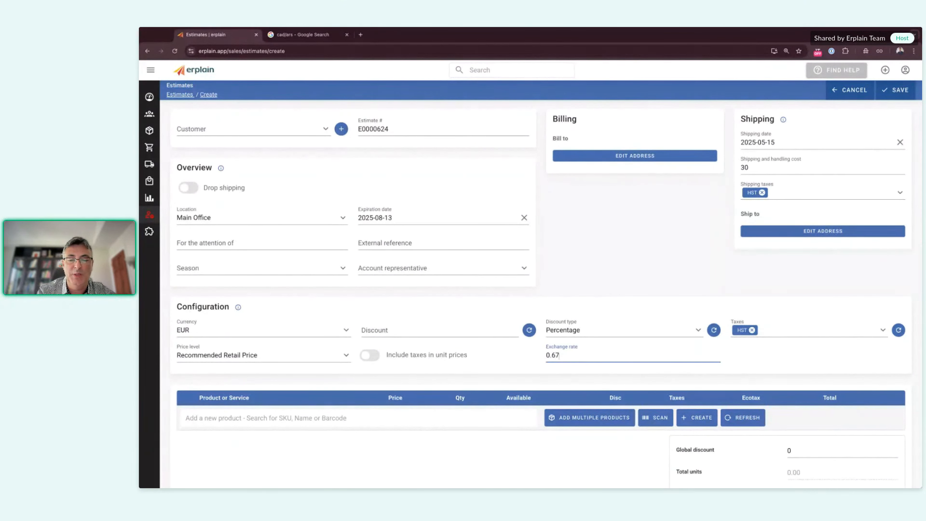
click(463, 459)
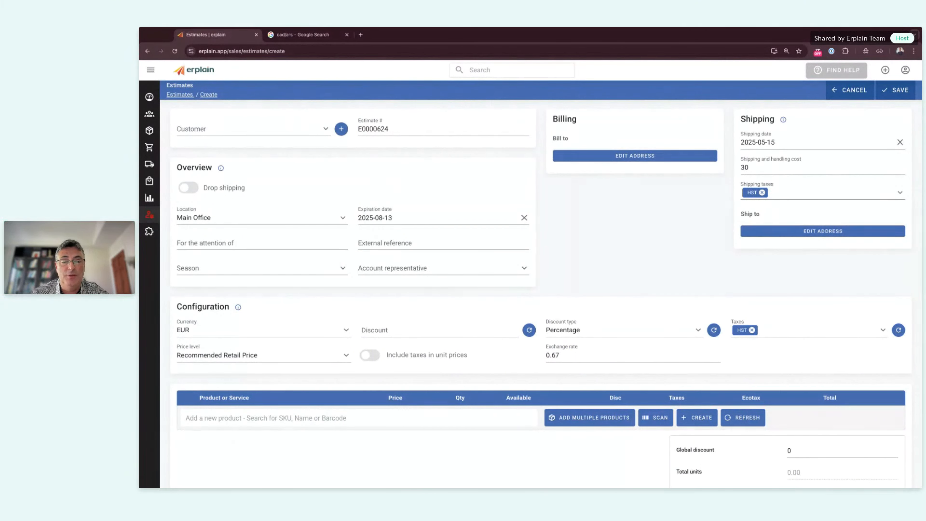
click(569, 354)
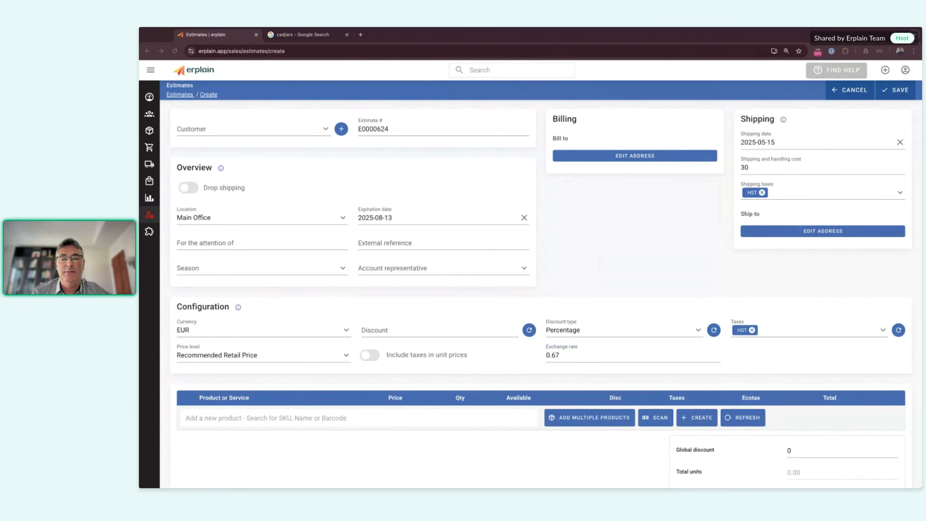
key(super+Tab)
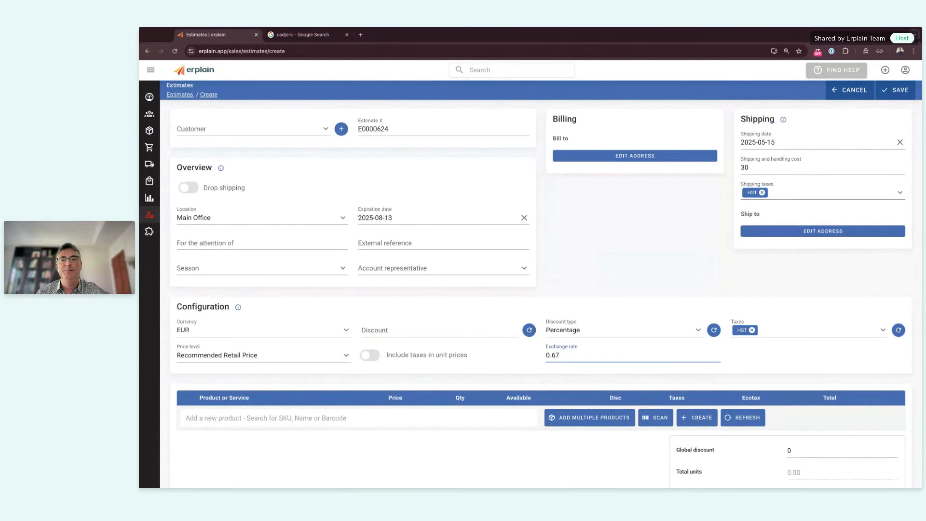
mouse_move(150, 251)
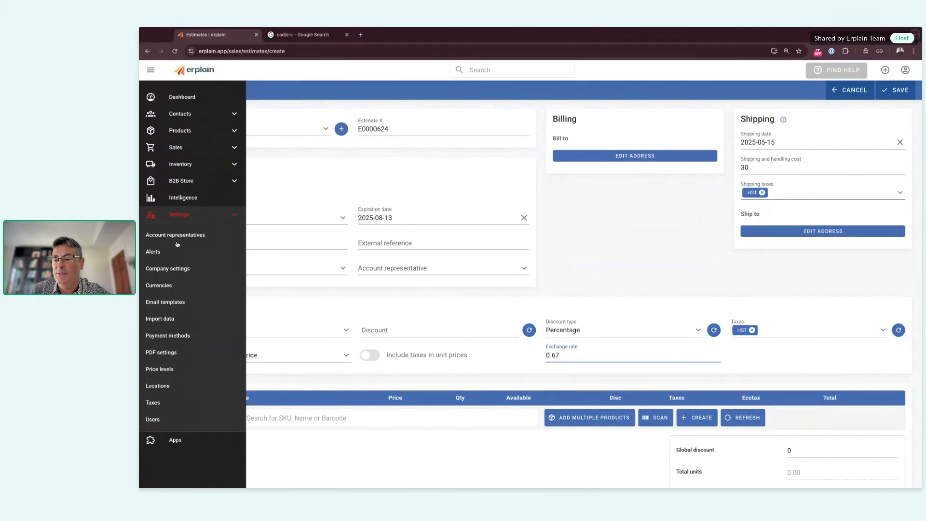
Step: Open PDF settings and review the tax line in Additional company information
click(160, 353)
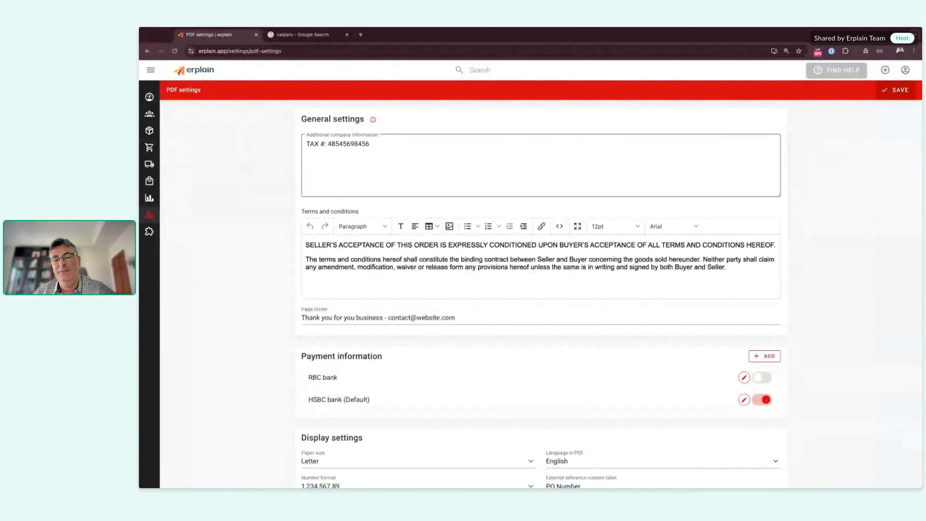
triple_click(308, 142)
click(307, 142)
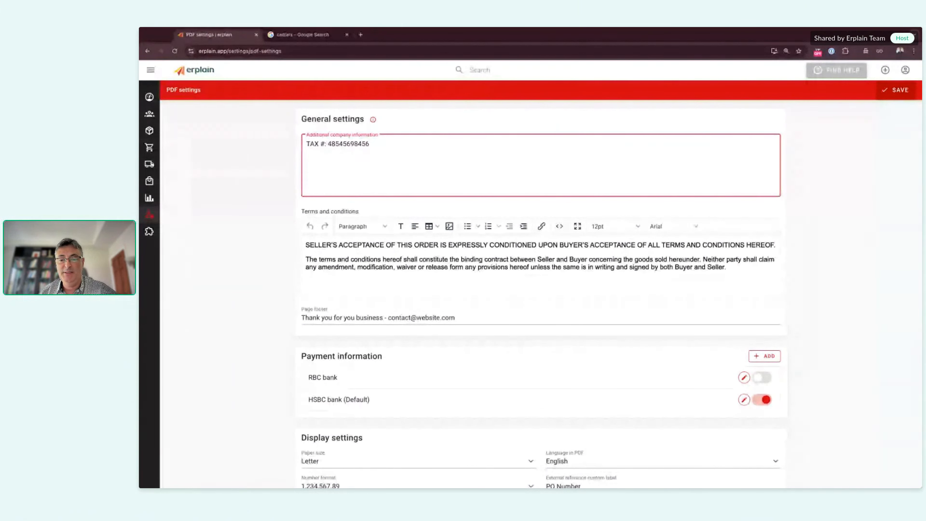
click(263, 221)
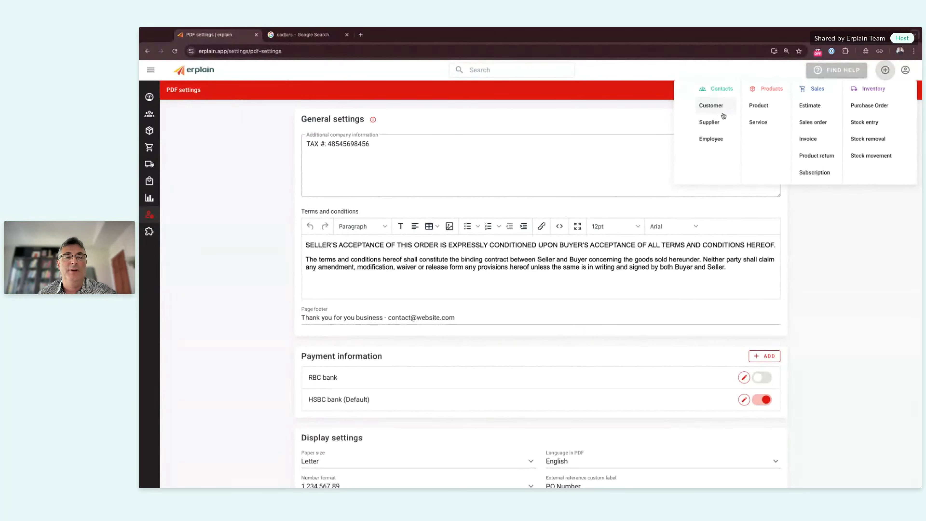
Step: Open a blank new-customer form, then open the Sales orders list in a new tab
click(710, 109)
click(300, 36)
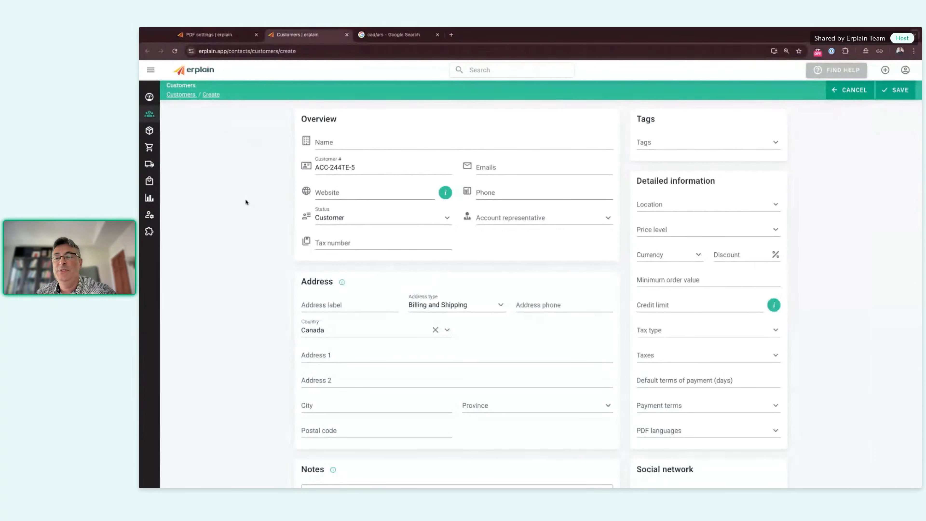
mouse_move(155, 170)
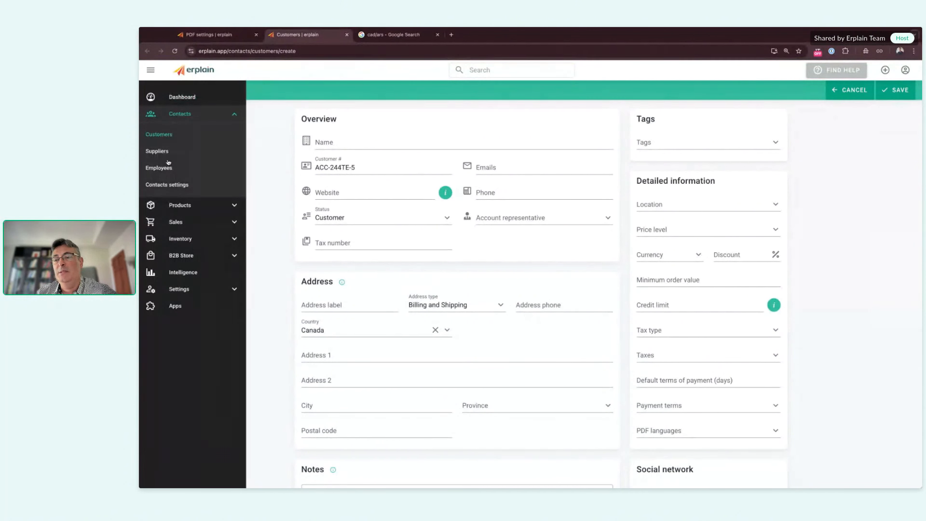
click(179, 222)
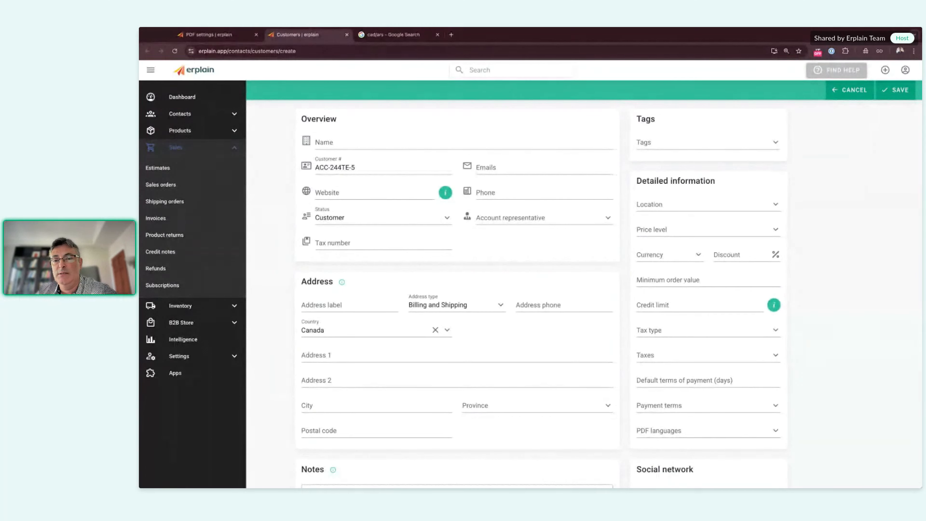
super+click(161, 185)
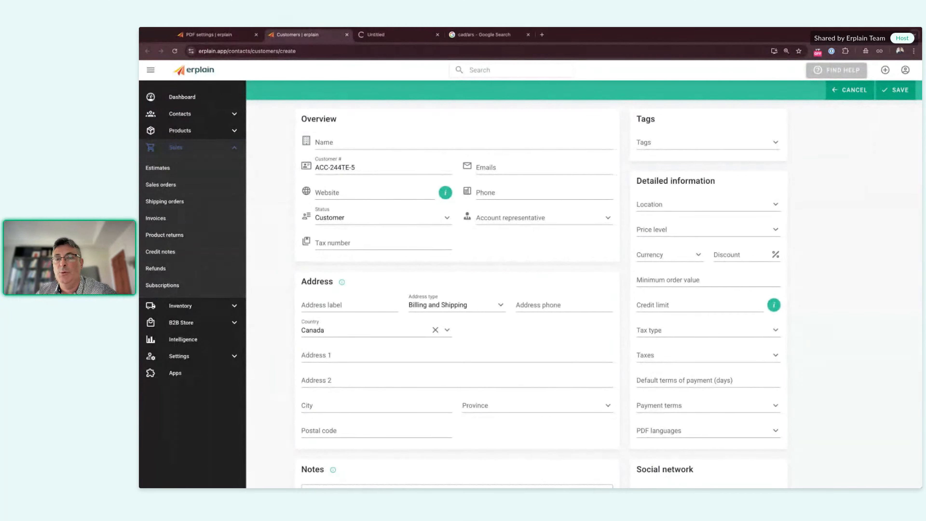
Step: Close the extra Sales orders tab, leaving the new customer form open
click(387, 38)
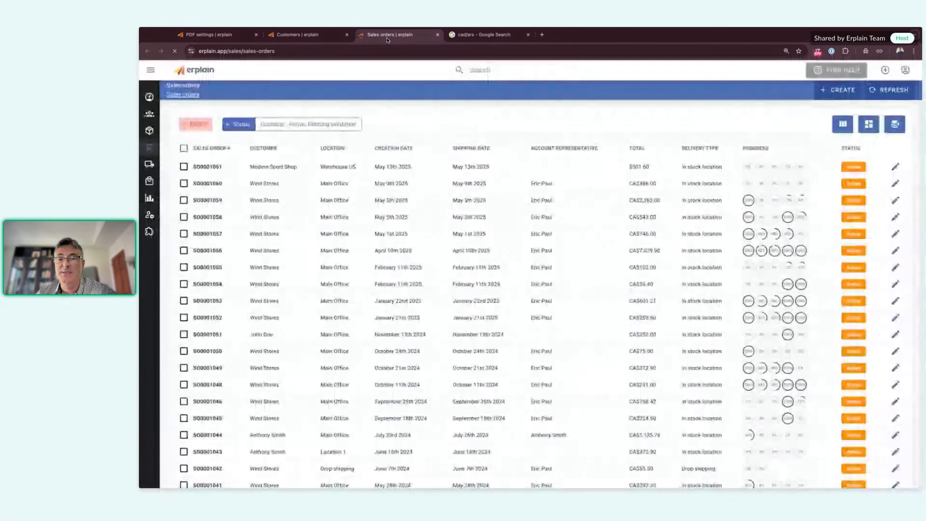
click(285, 36)
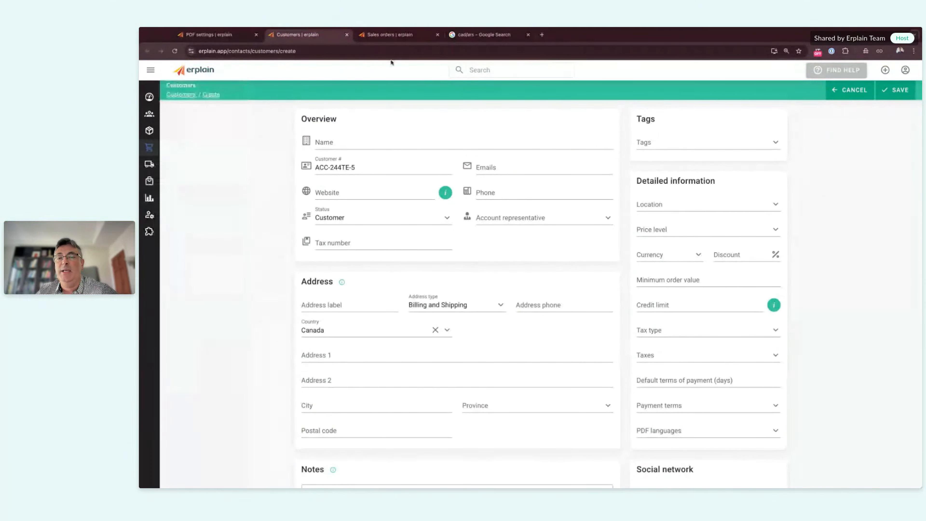
mouse_move(160, 183)
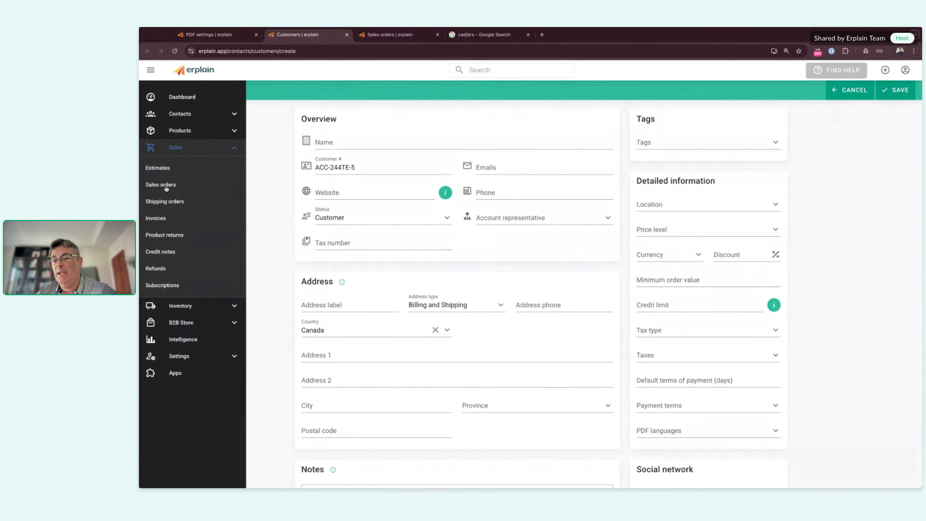
click(398, 38)
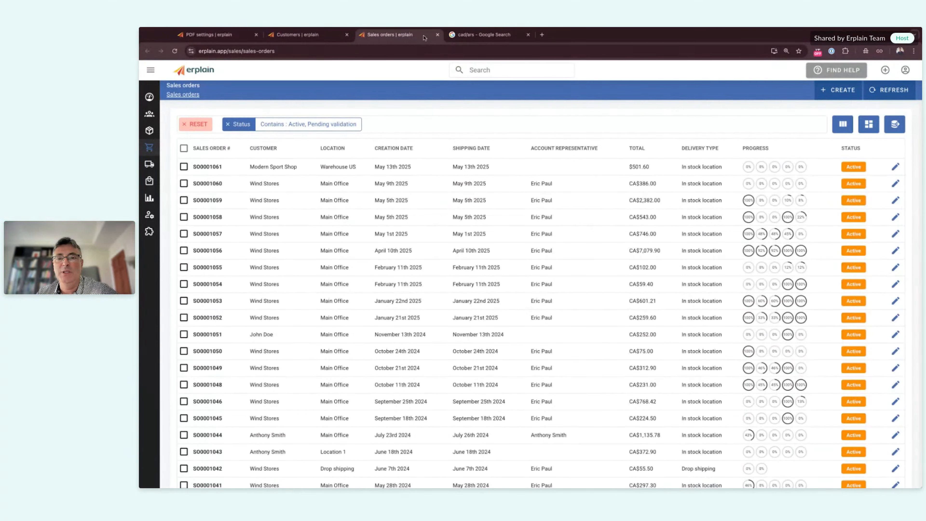
click(437, 35)
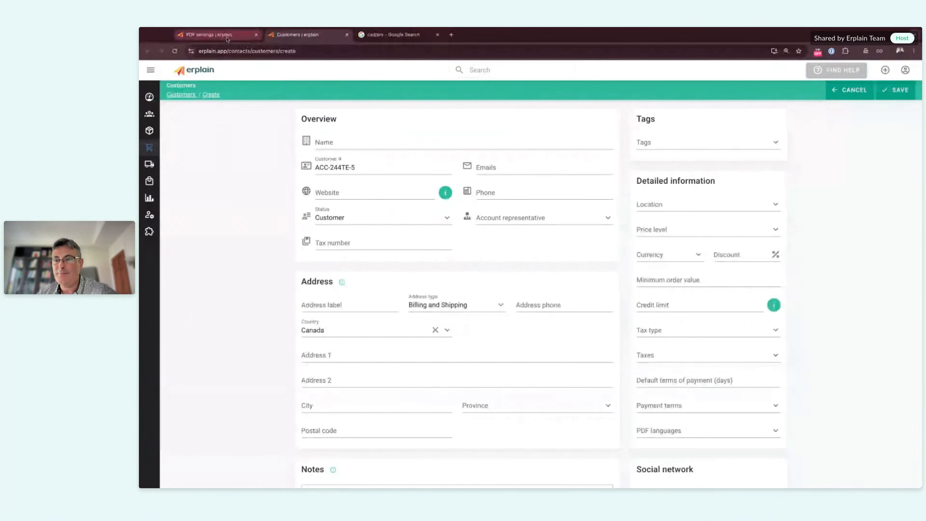
Step: Scroll the customer form to its terms and conditions box, then return to PDF settings
scroll(351, 249, down, 2)
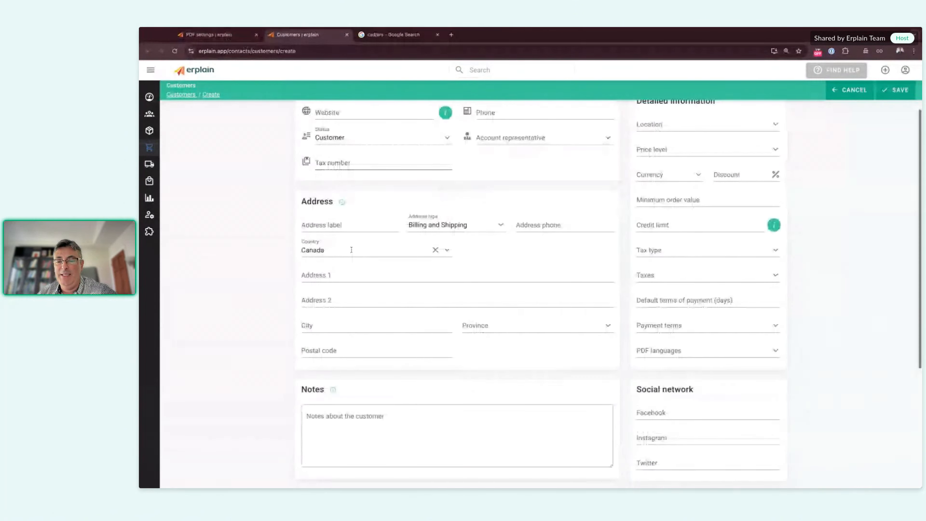
scroll(351, 250, down, 5)
click(349, 358)
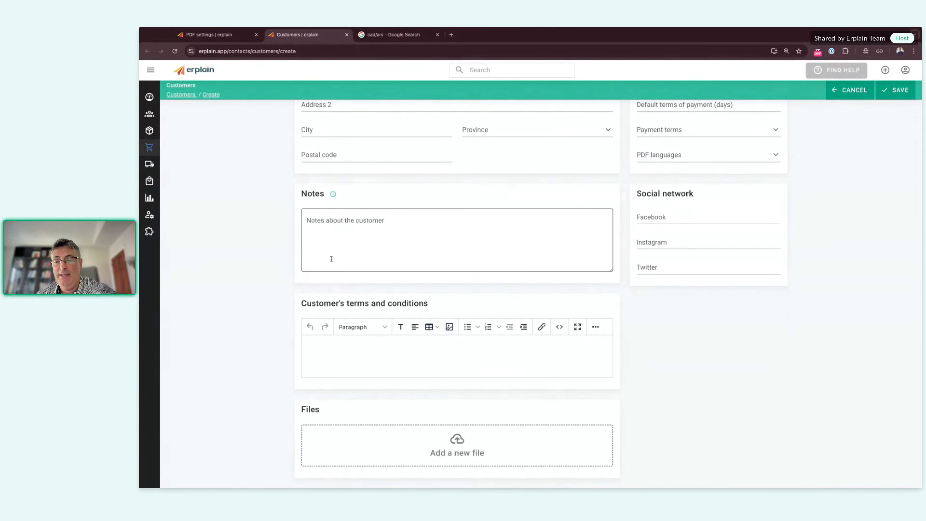
click(218, 37)
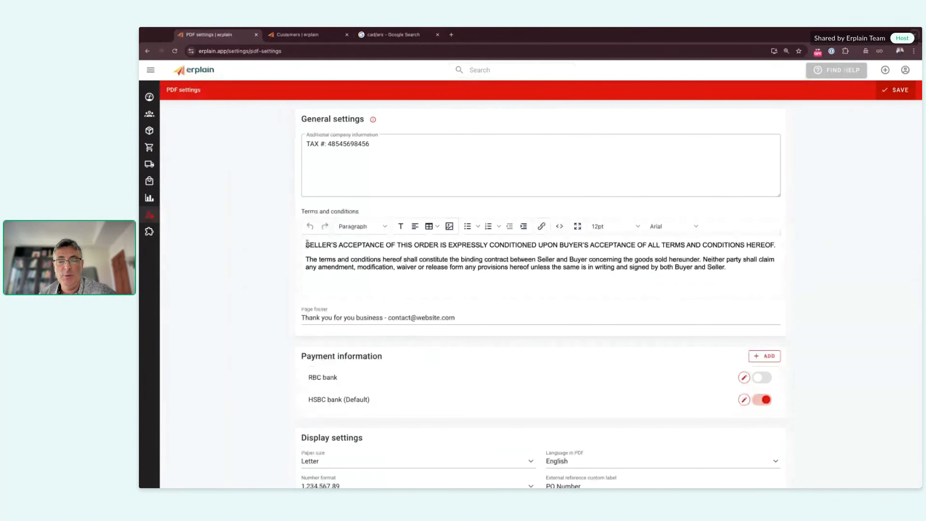
drag(307, 243, 318, 280)
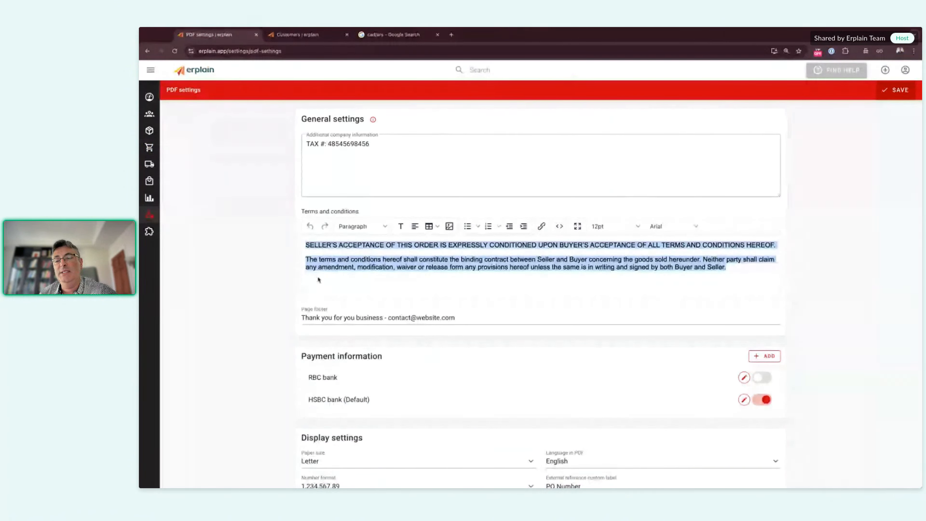
click(318, 281)
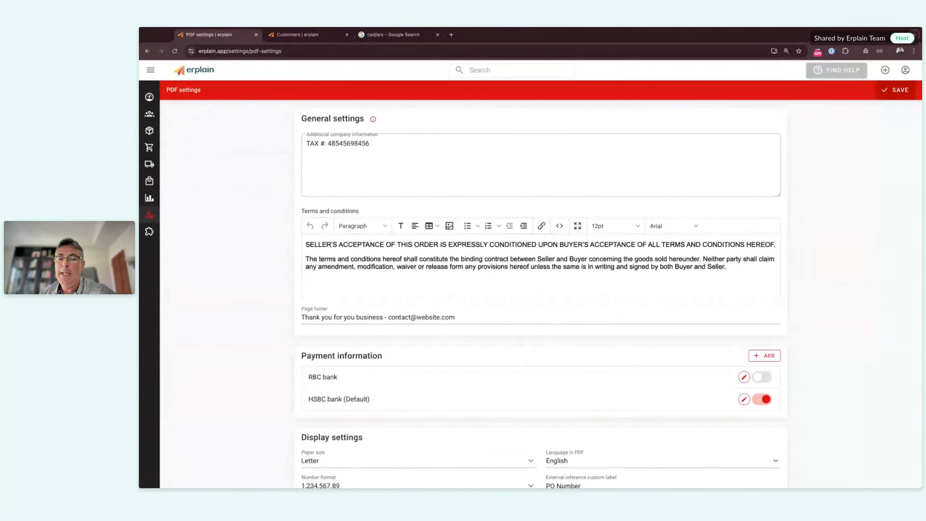
scroll(541, 294, down, 9)
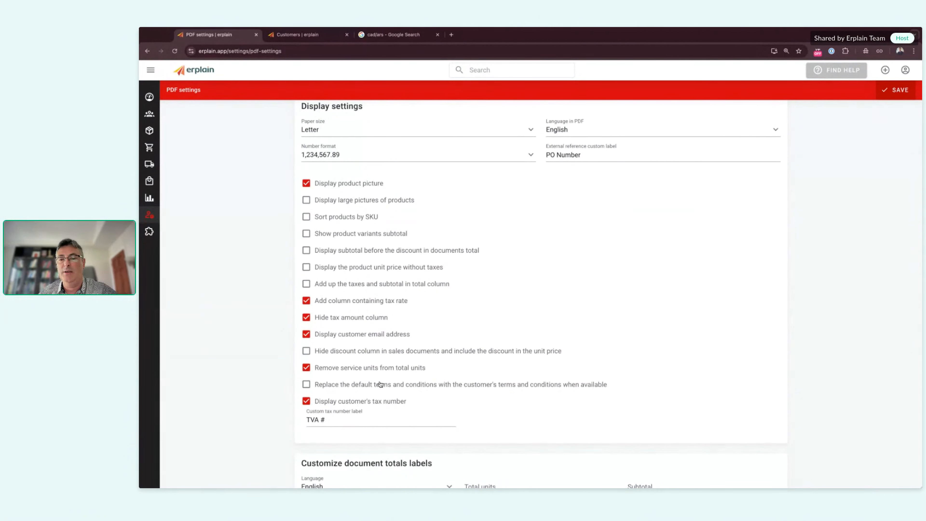
scroll(381, 384, up, 9)
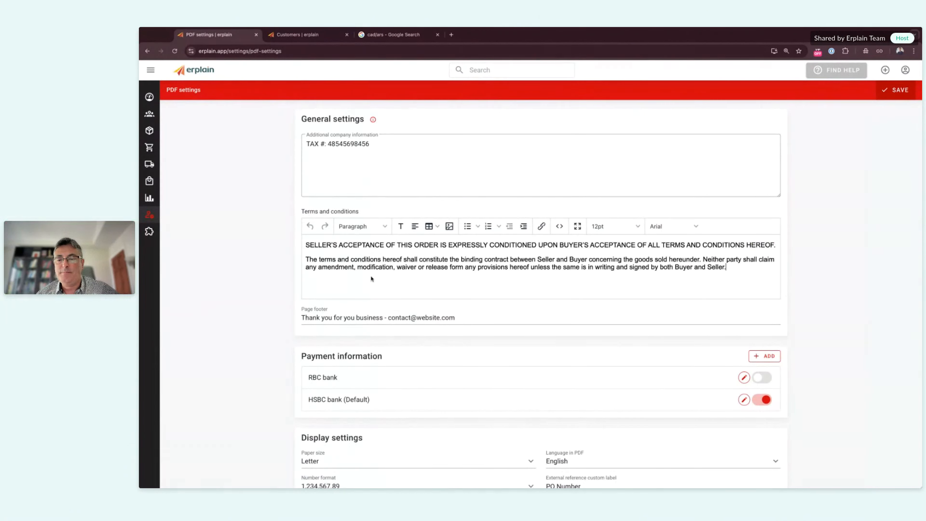
scroll(365, 279, down, 2)
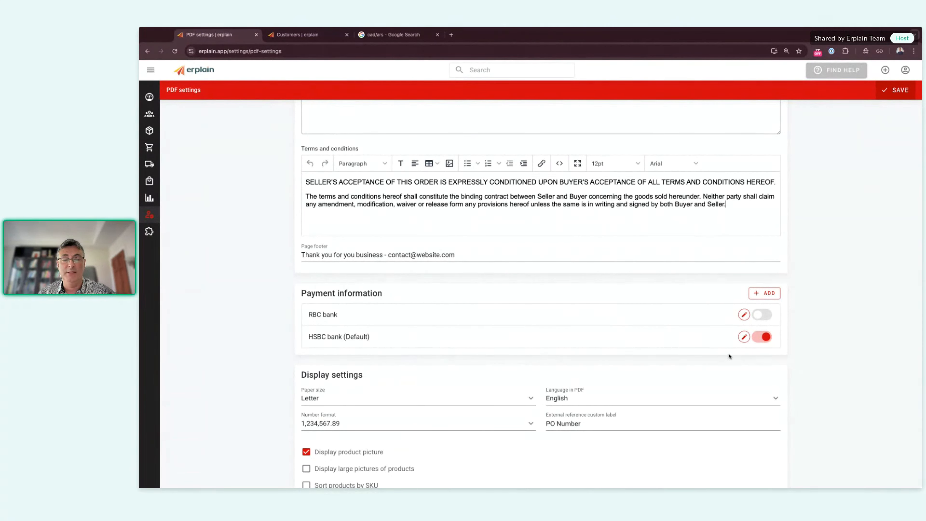
Step: Draft a new invoice with HSBC bank as payment information, then return to PDF settings
click(886, 69)
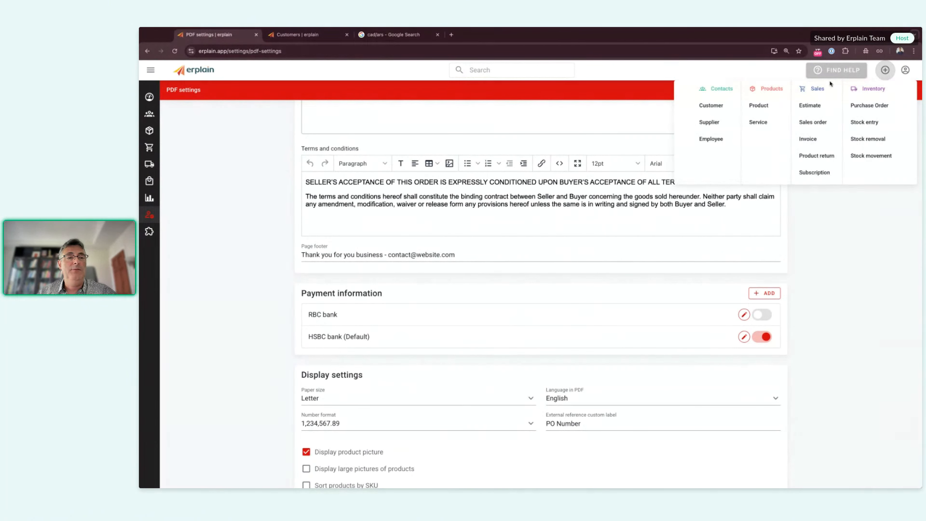
click(816, 138)
click(394, 36)
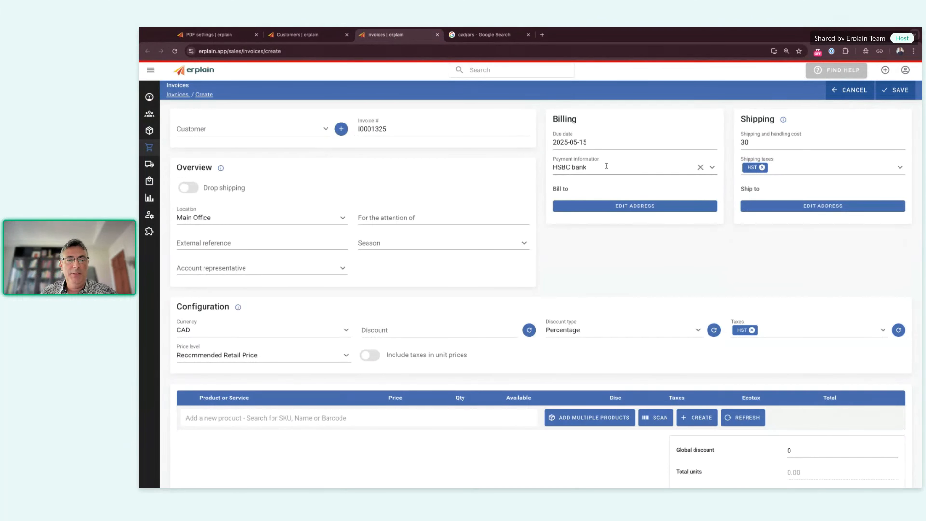
click(606, 167)
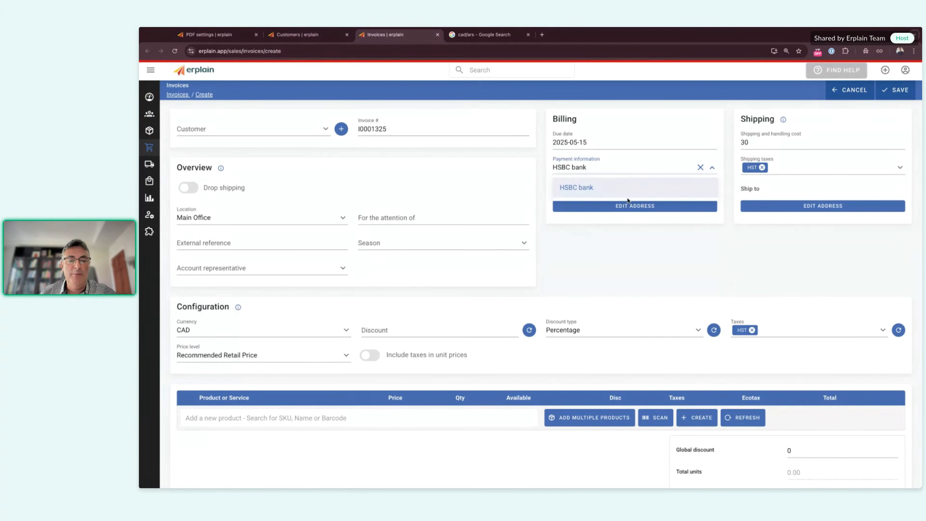
click(629, 186)
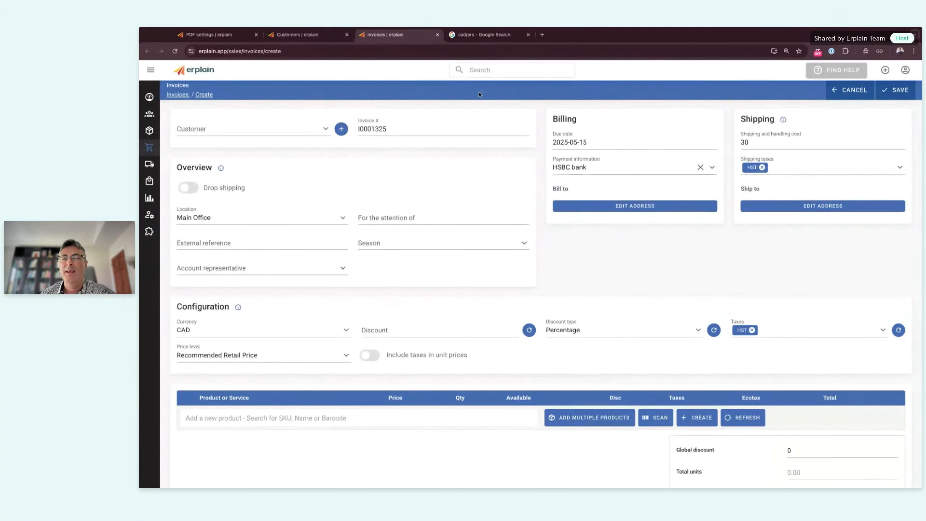
click(207, 34)
scroll(306, 331, down, 5)
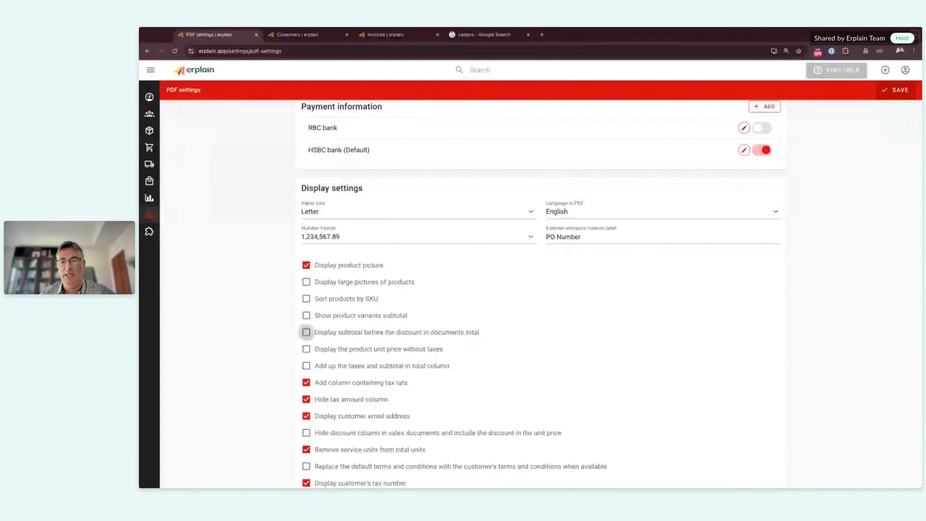
Step: Scroll through the PDF Display settings and bring draft invoice I0001325 back to front
scroll(306, 331, down, 2)
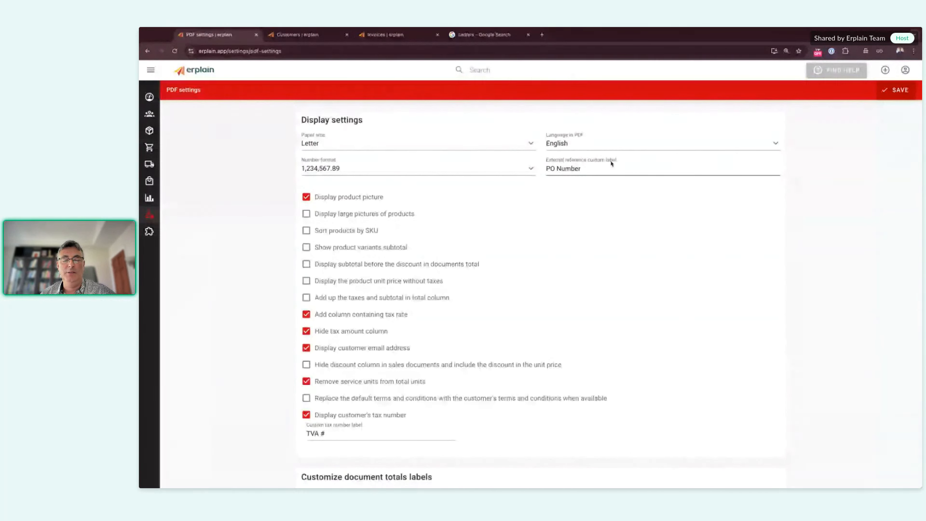
click(393, 36)
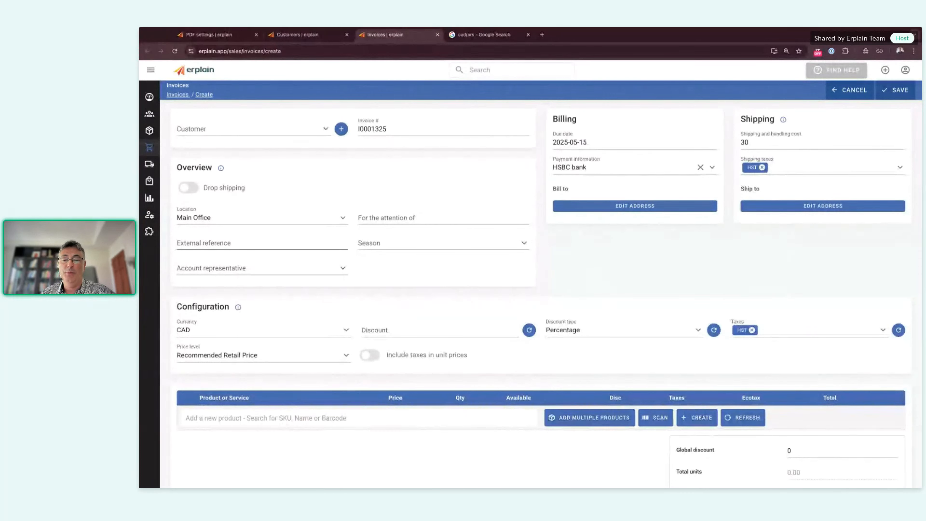
Step: Focus the External reference field on draft invoice I0001325
click(178, 242)
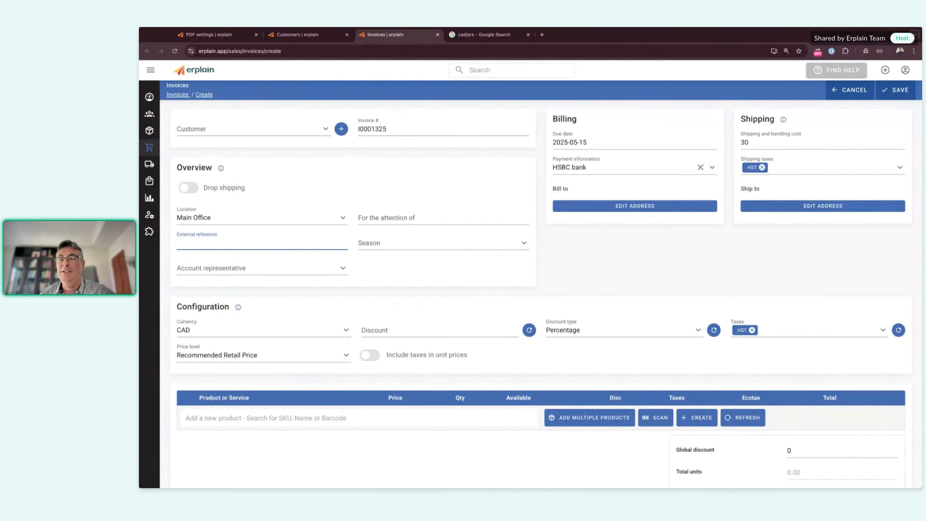
click(212, 35)
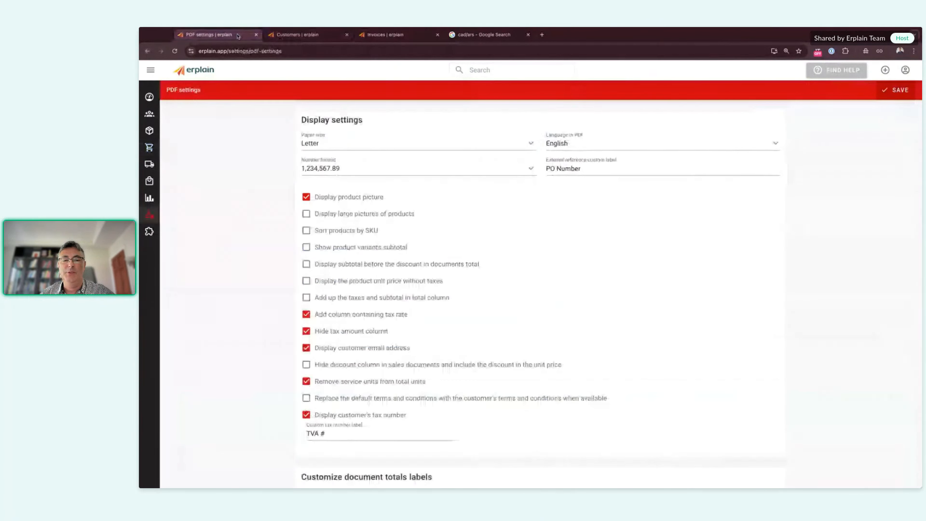
click(583, 170)
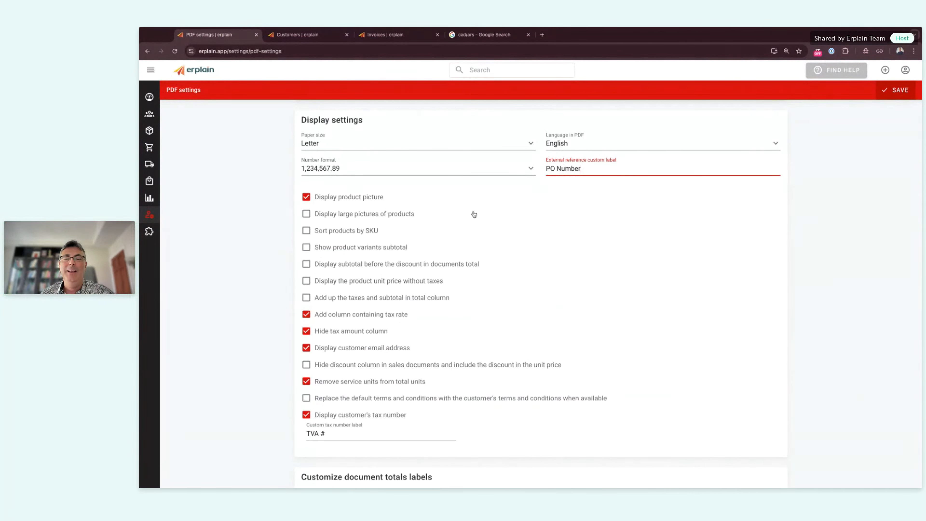
click(234, 206)
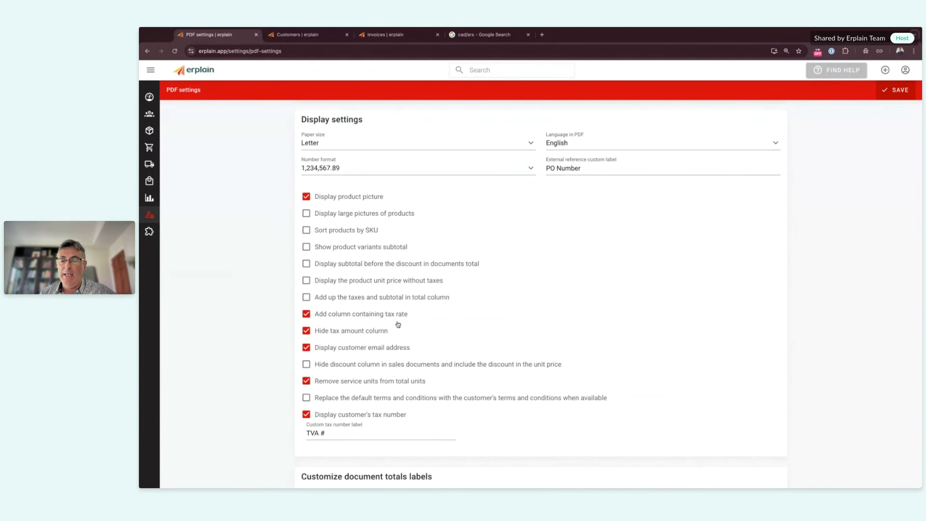
scroll(398, 324, down, 8)
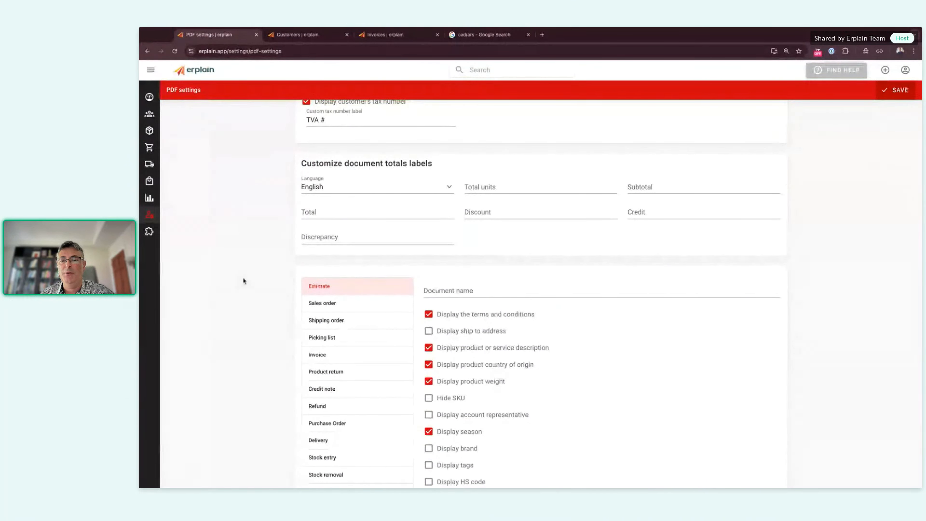
Step: Select the Invoice document type and uncheck 'Display the terms and conditions'
scroll(242, 281, up, 5)
scroll(242, 281, down, 8)
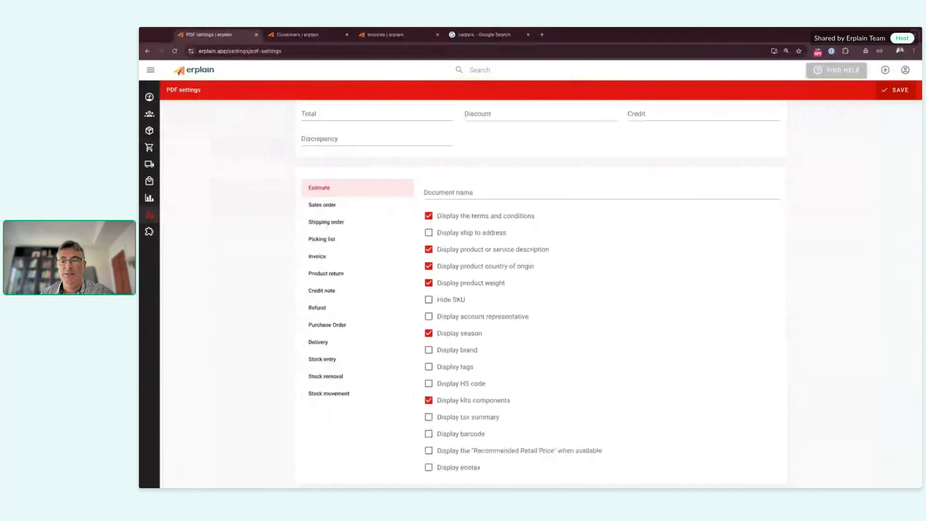
scroll(243, 281, down, 1)
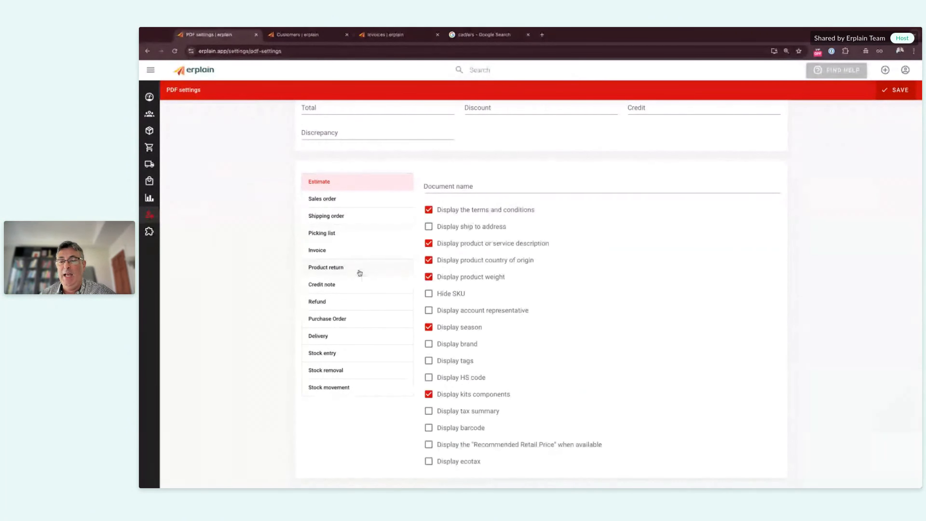
click(350, 251)
click(429, 210)
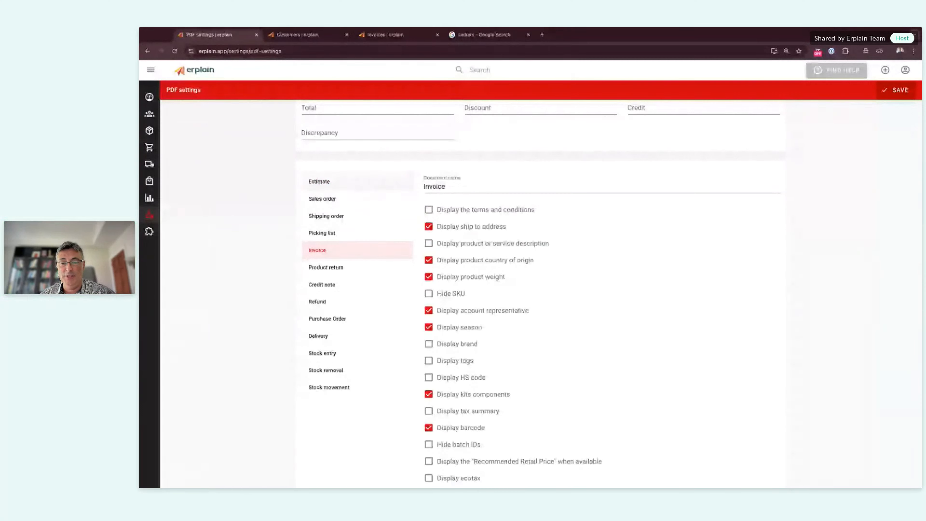
scroll(456, 271, down, 1)
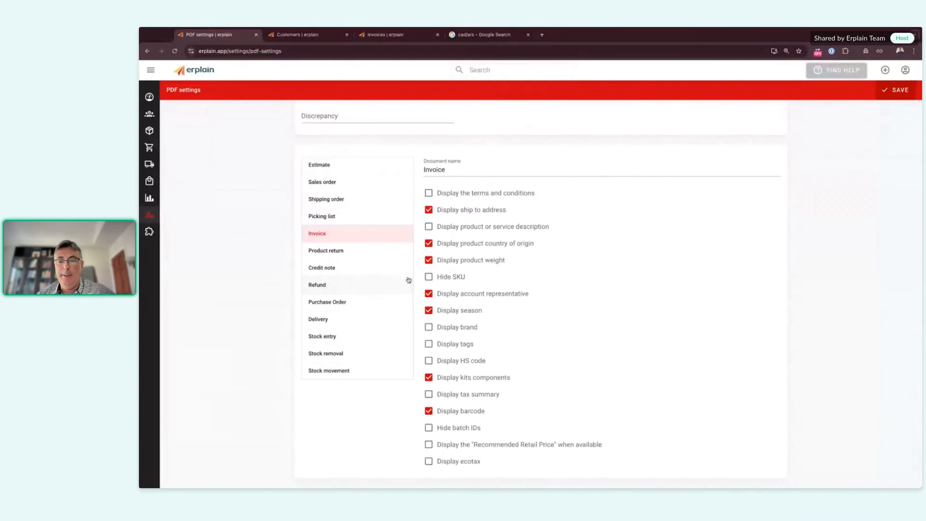
scroll(504, 295, up, 9)
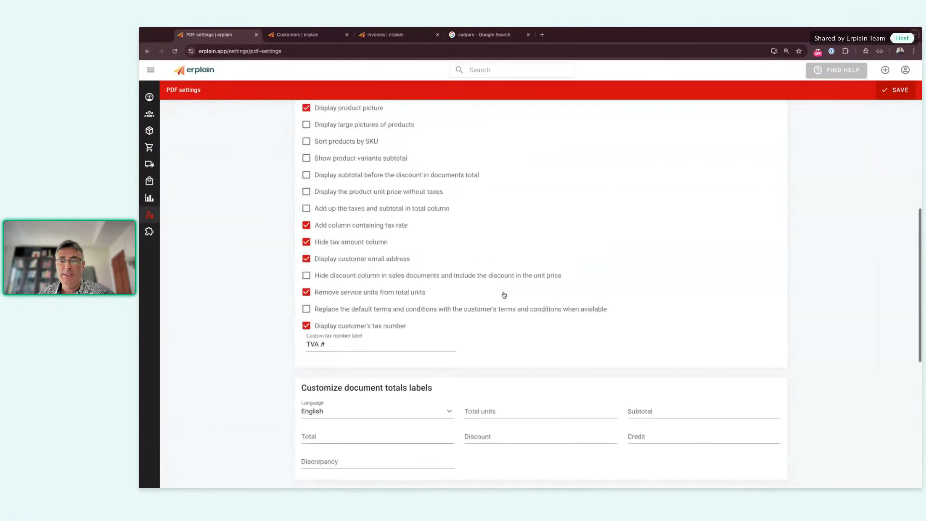
scroll(502, 238, down, 9)
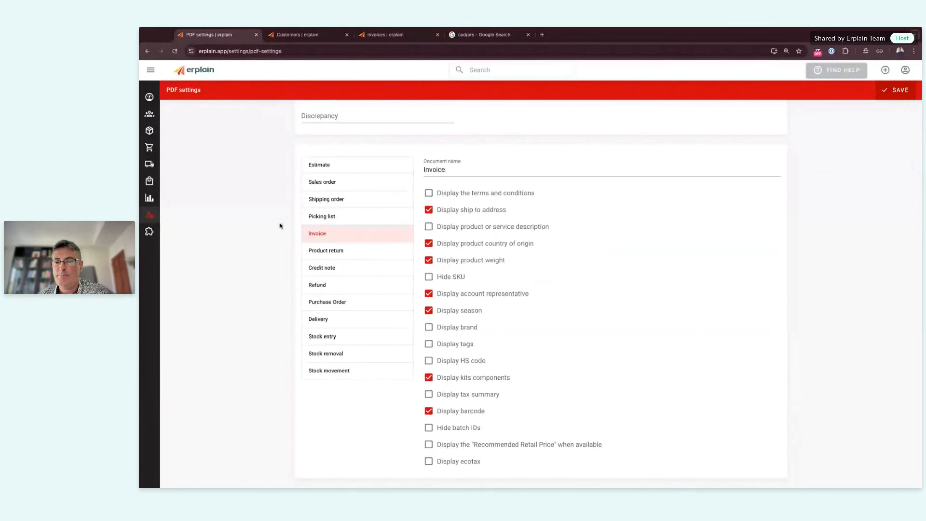
scroll(565, 285, up, 10)
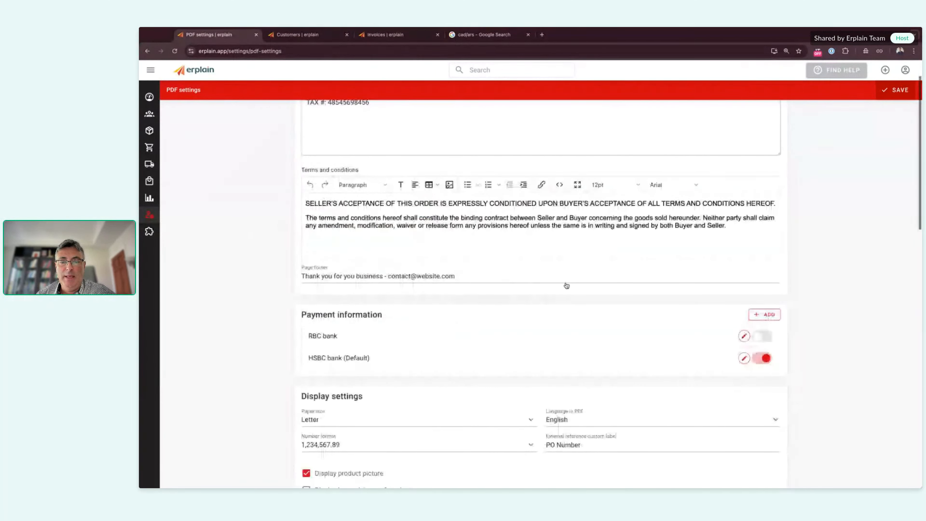
click(465, 165)
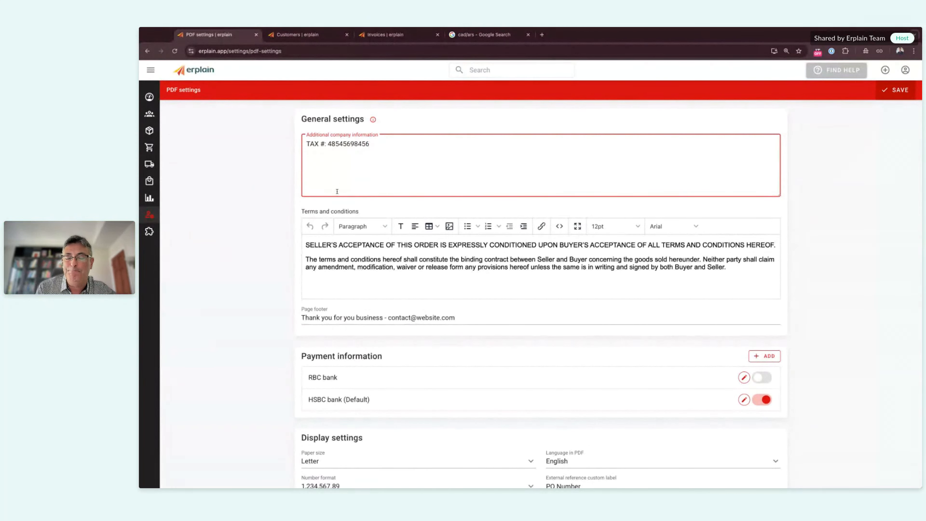
scroll(358, 371, down, 1)
scroll(358, 371, down, 10)
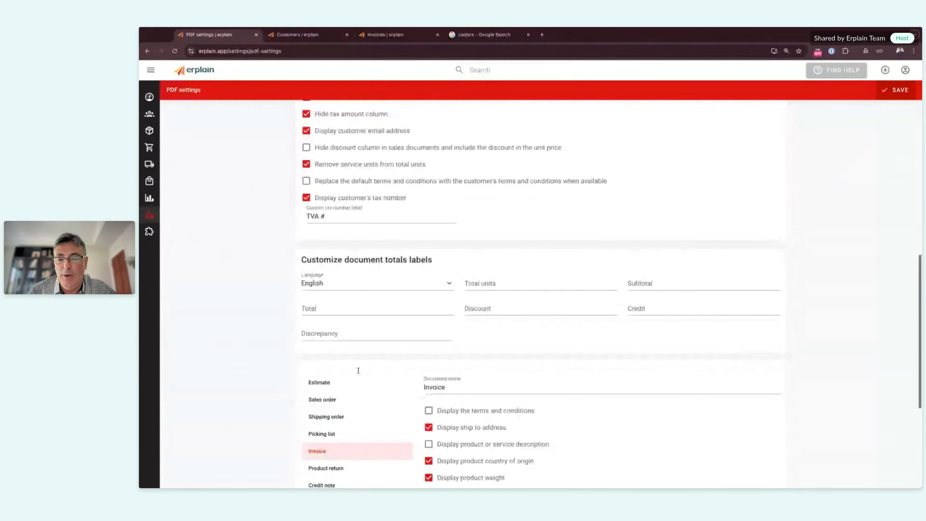
scroll(358, 370, down, 4)
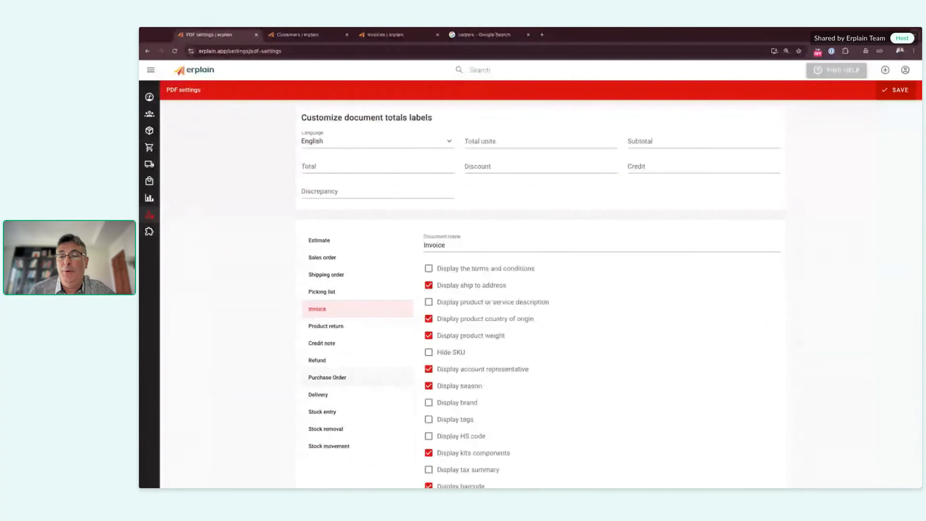
Step: Go to the Sales invoices list and open Wind Stores invoice I0001321
mouse_move(151, 153)
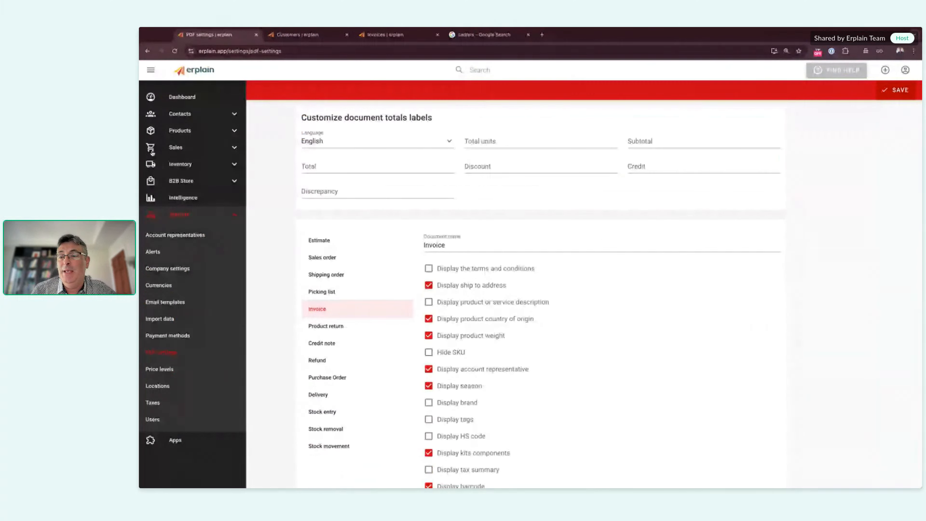
click(178, 147)
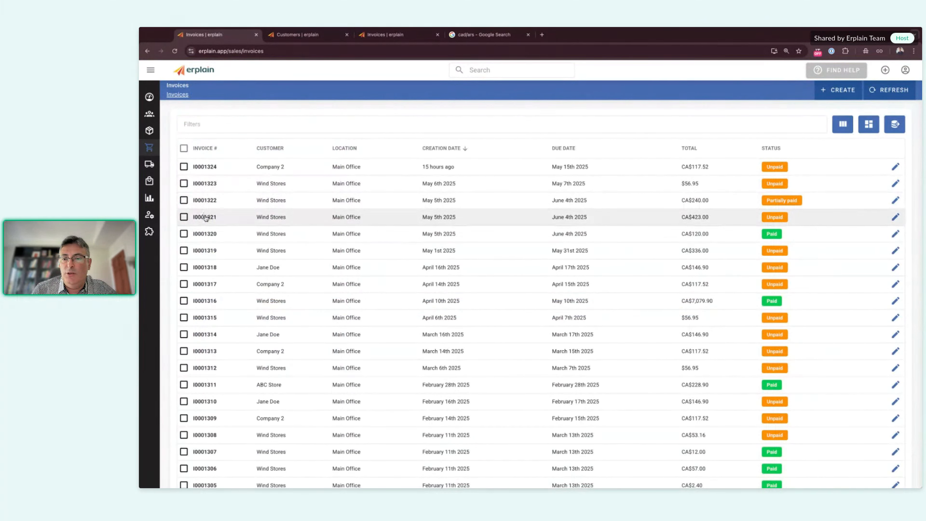
click(432, 217)
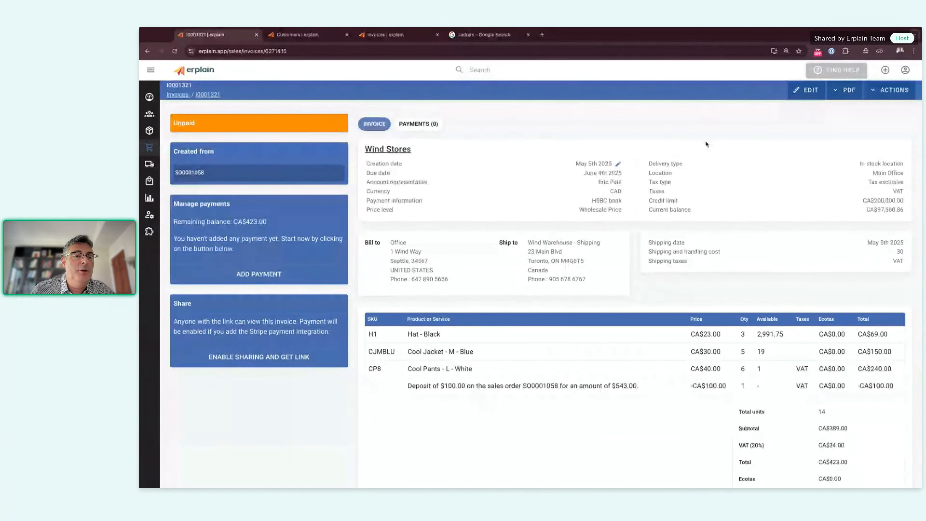
Step: Display invoice I0001321's PDF, showing product barcodes and Wind Stores-only terms
click(842, 94)
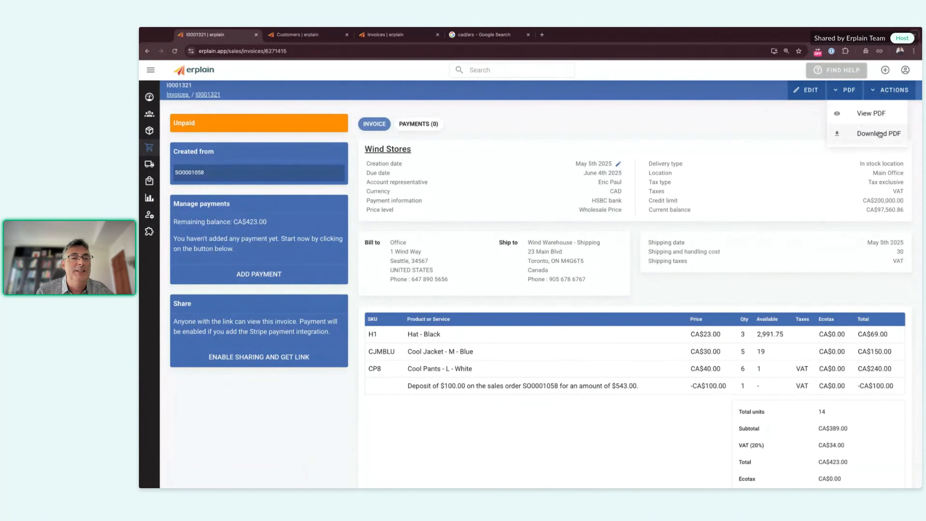
click(868, 115)
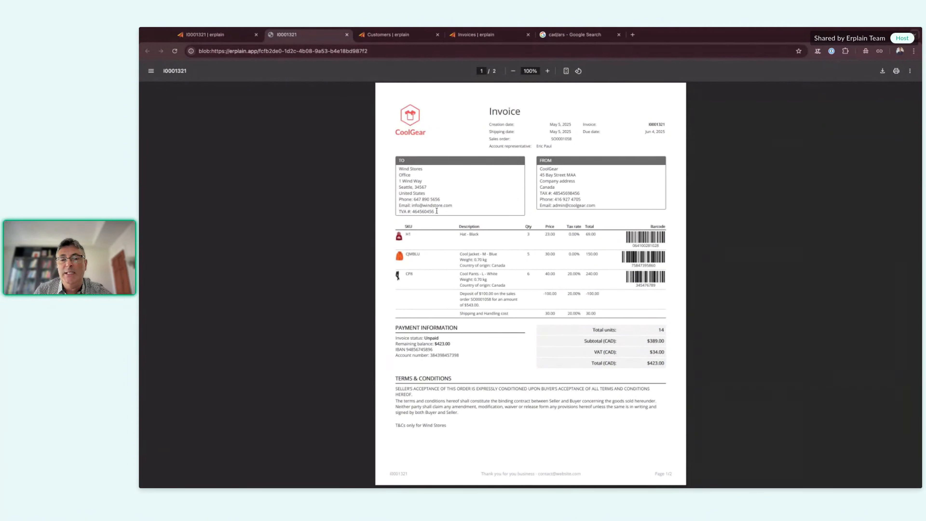
Step: Highlight the customer's tax number and the bank IBAN lines in the invoice PDF, then close the PDF tab
drag(437, 211, 398, 211)
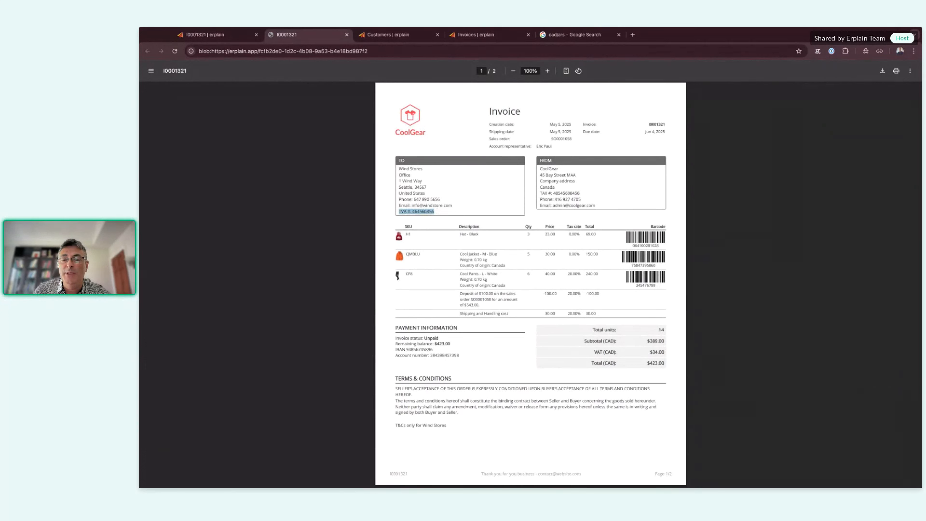
click(387, 215)
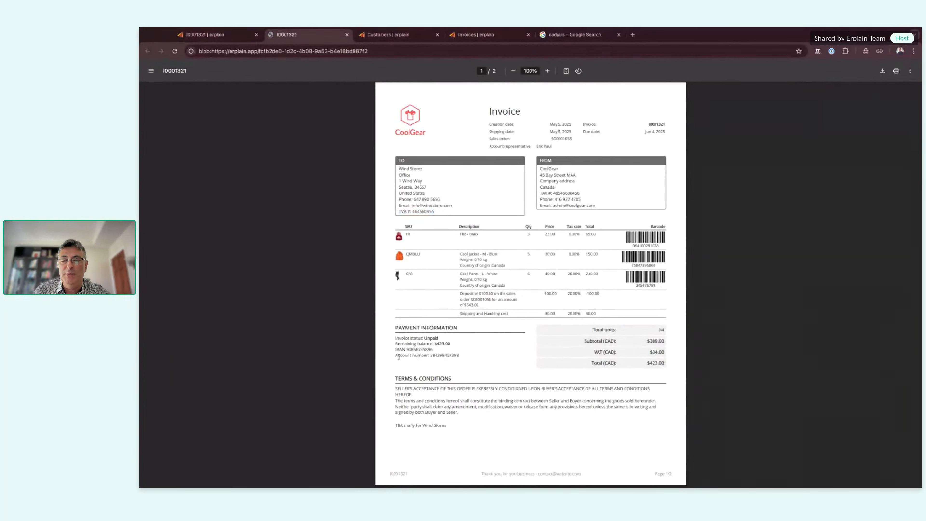
drag(396, 349, 460, 356)
click(471, 399)
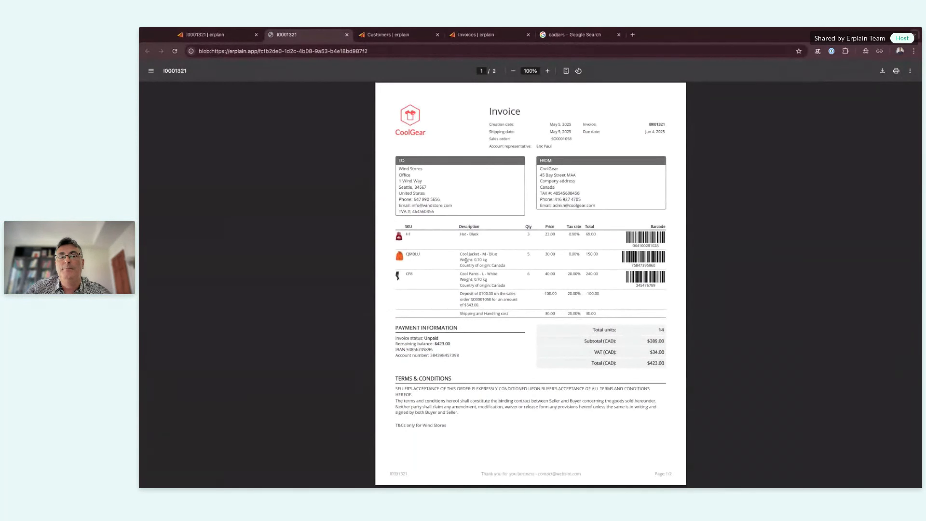
click(348, 37)
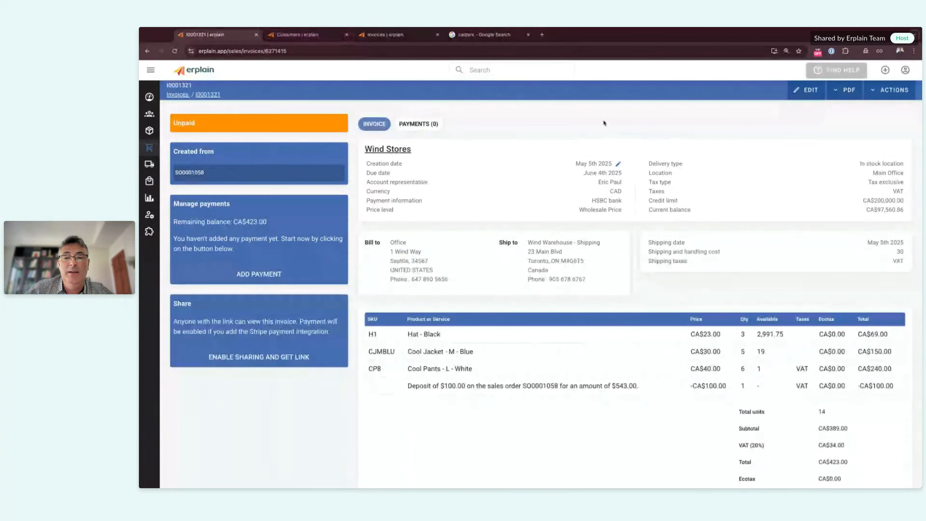
Step: Choose Send by email from the ACTIONS menu of invoice I0001321
click(881, 91)
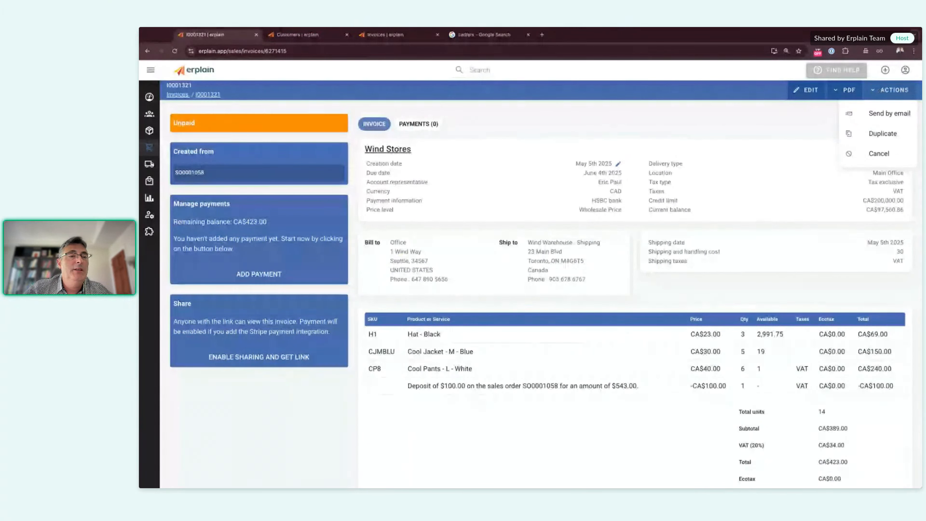
click(884, 114)
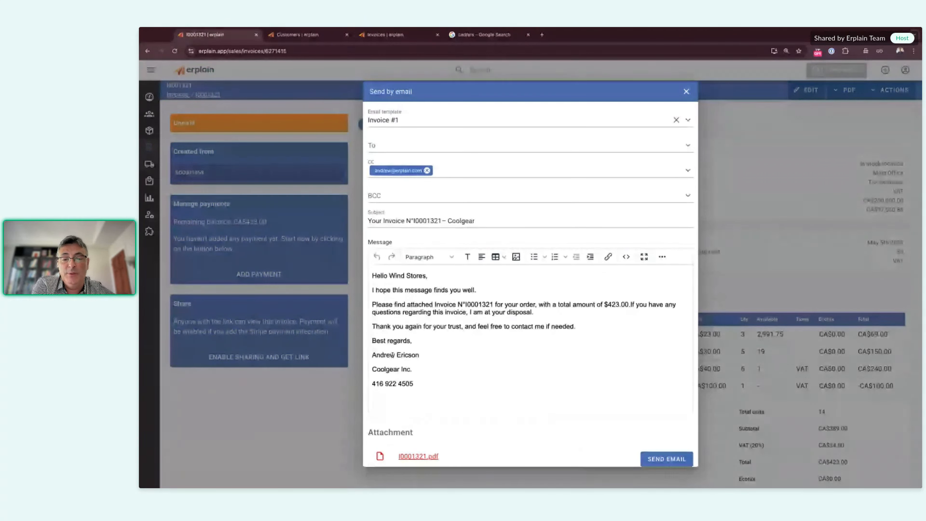
Step: Highlight the customer name in the email greeting, review the rest of the message, and close it unsent
drag(389, 276, 436, 275)
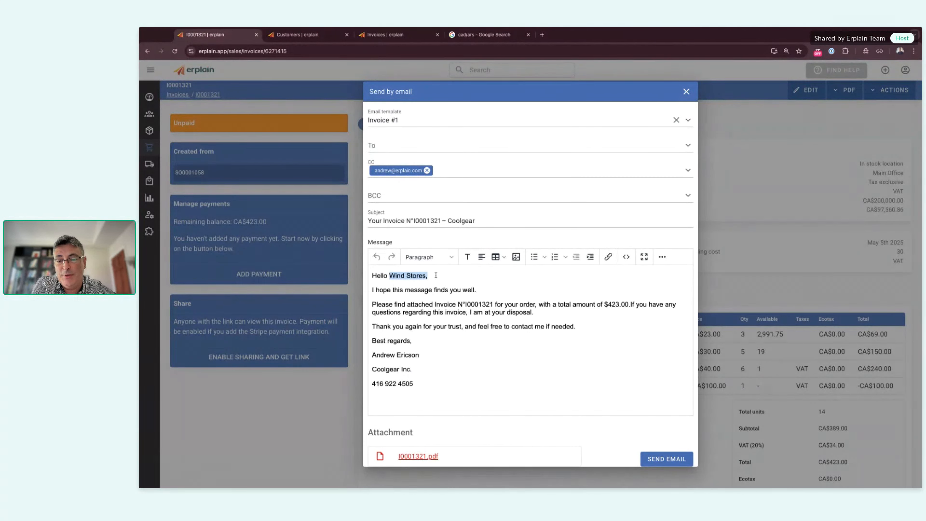
click(435, 275)
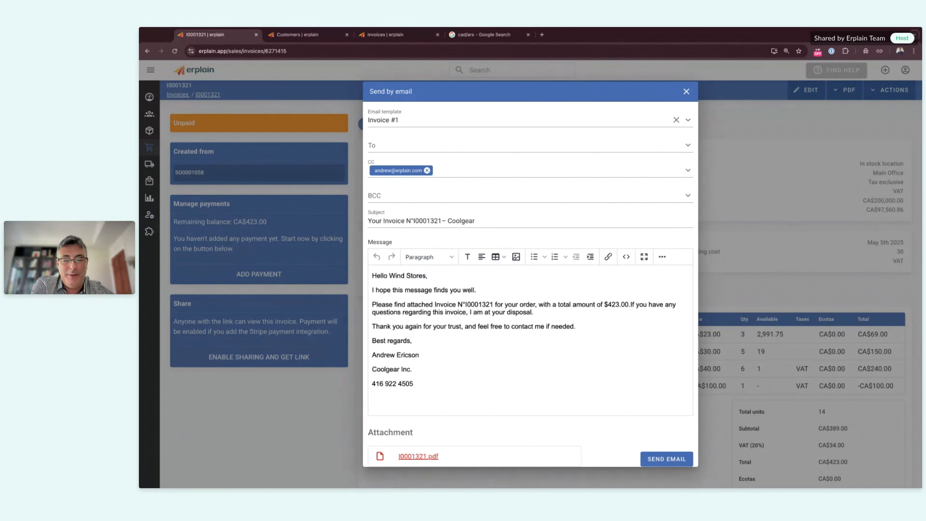
scroll(492, 346, down, 1)
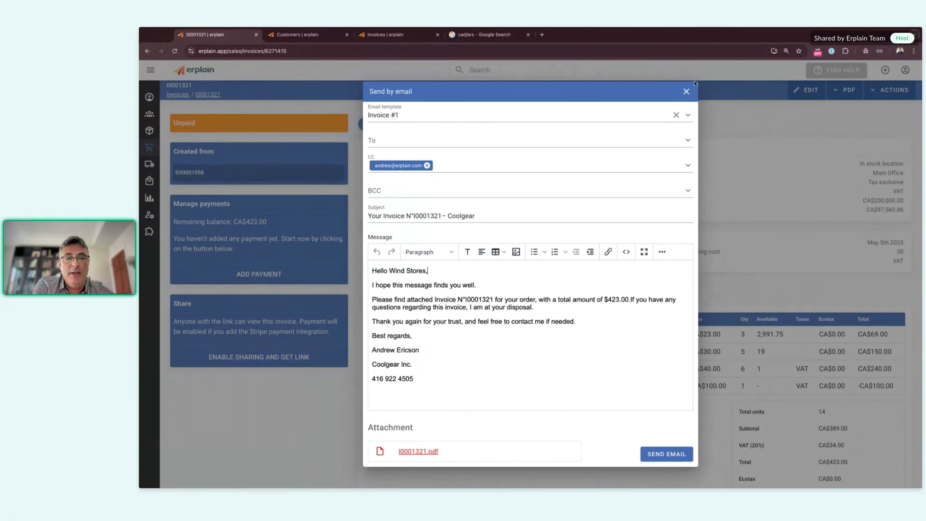
click(686, 91)
click(806, 94)
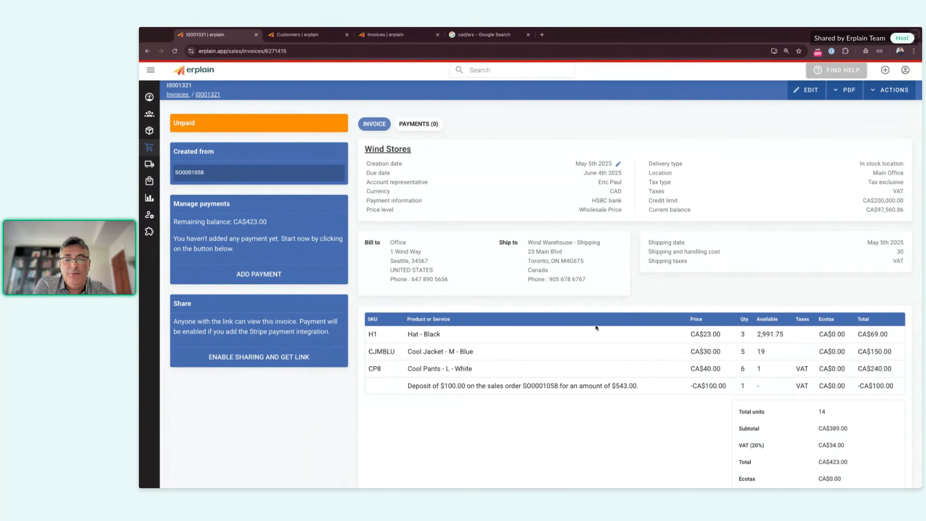
scroll(597, 310, down, 5)
scroll(596, 328, down, 5)
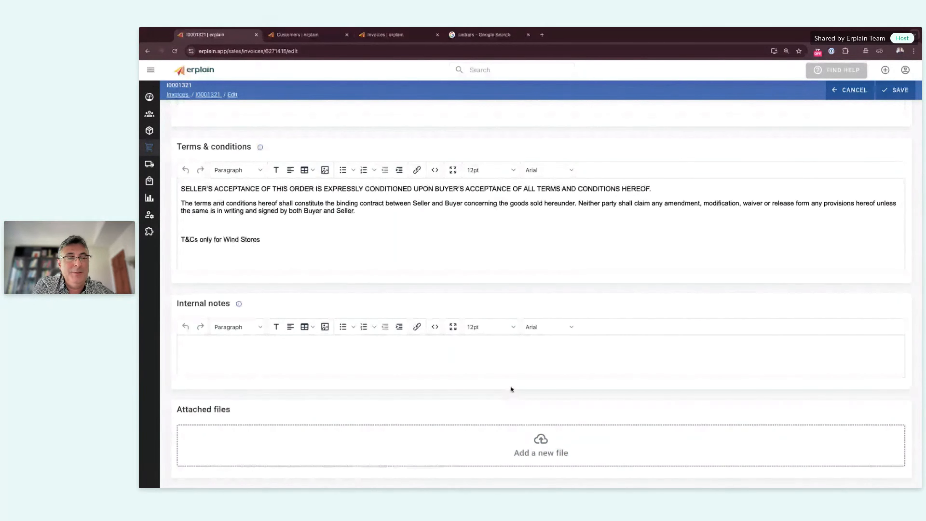
click(840, 96)
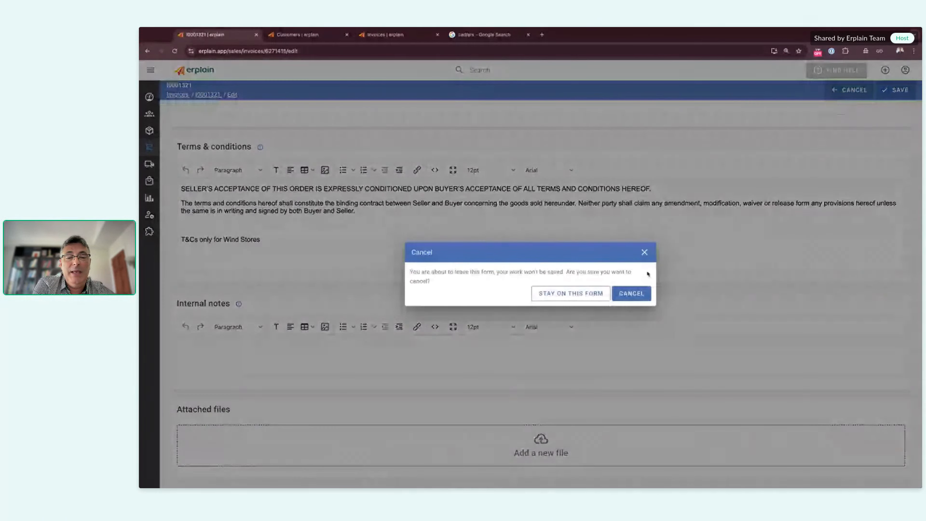
click(629, 293)
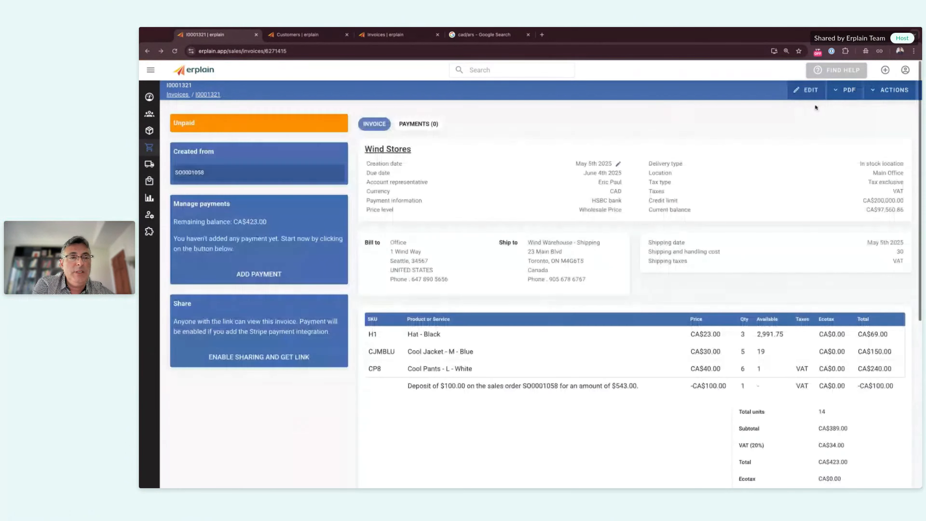
Step: Reopen the Send by email form for I0001321, close it unsent, and expand the left navigation
click(883, 88)
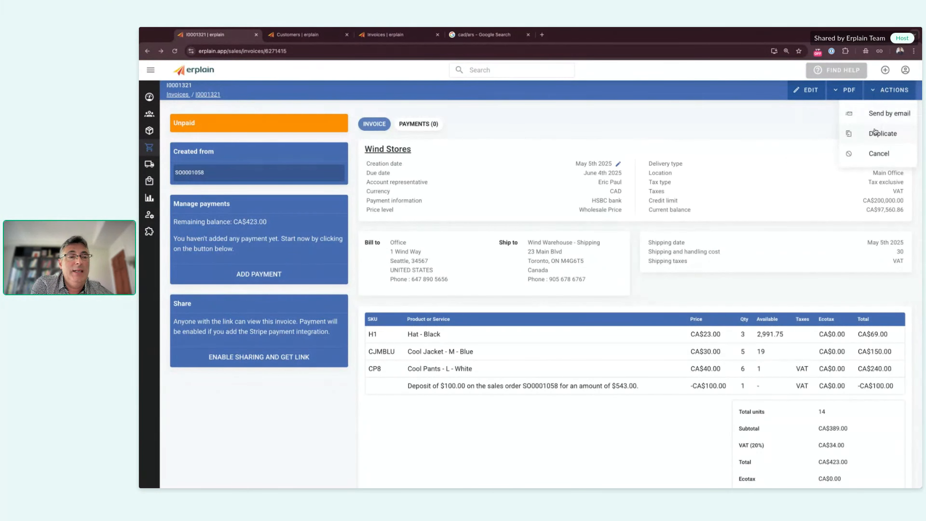
click(883, 116)
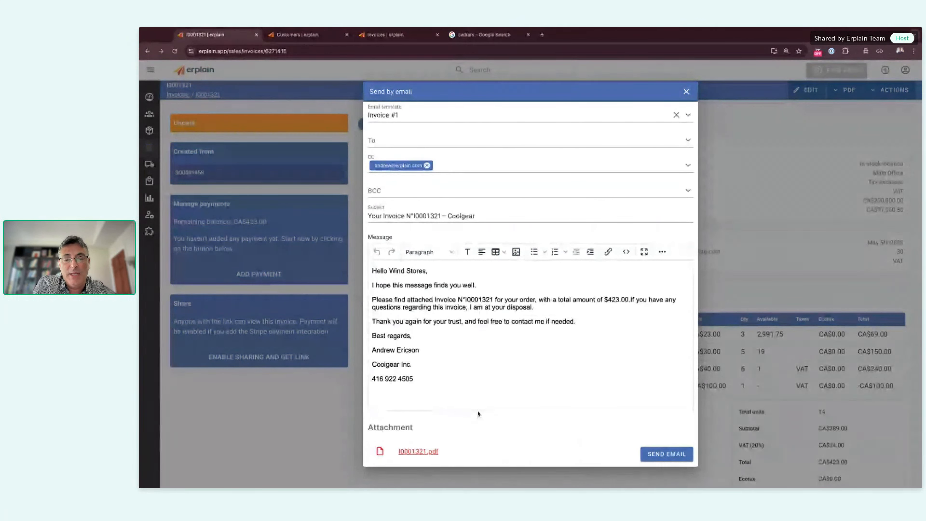
click(686, 92)
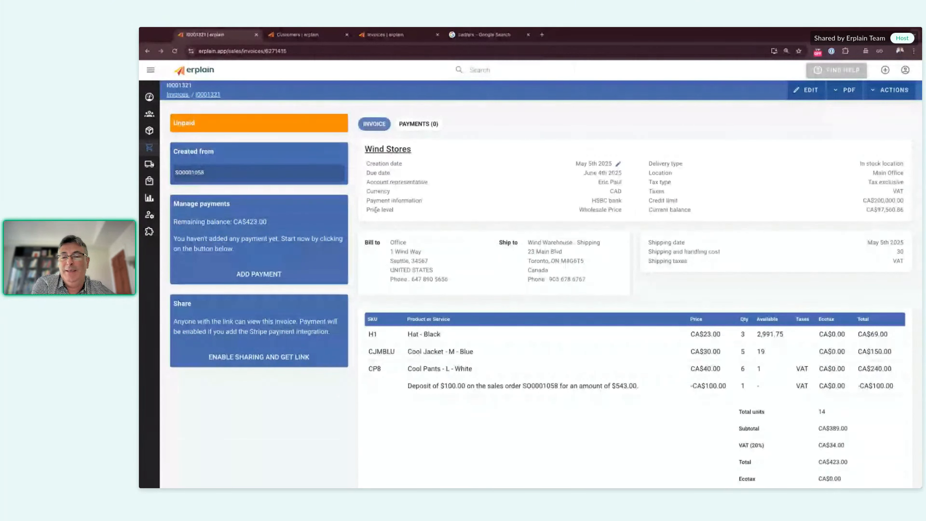
mouse_move(141, 205)
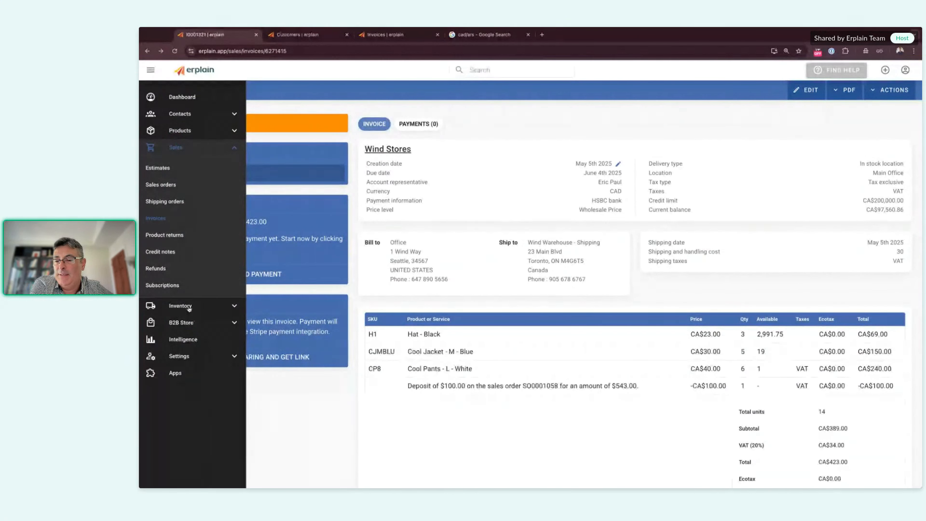
Step: Open Settings > Email templates, check the saved-template list and To suggestions, then select the Subject field
click(184, 356)
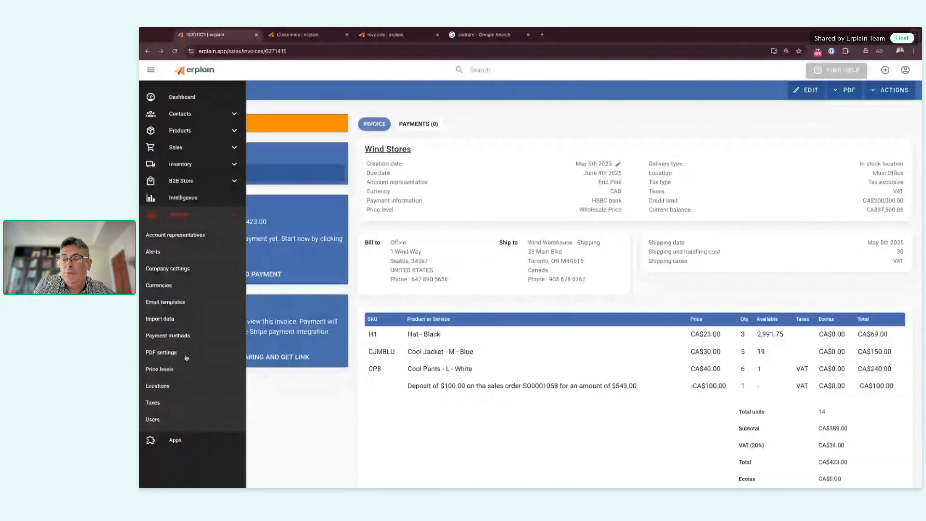
click(173, 305)
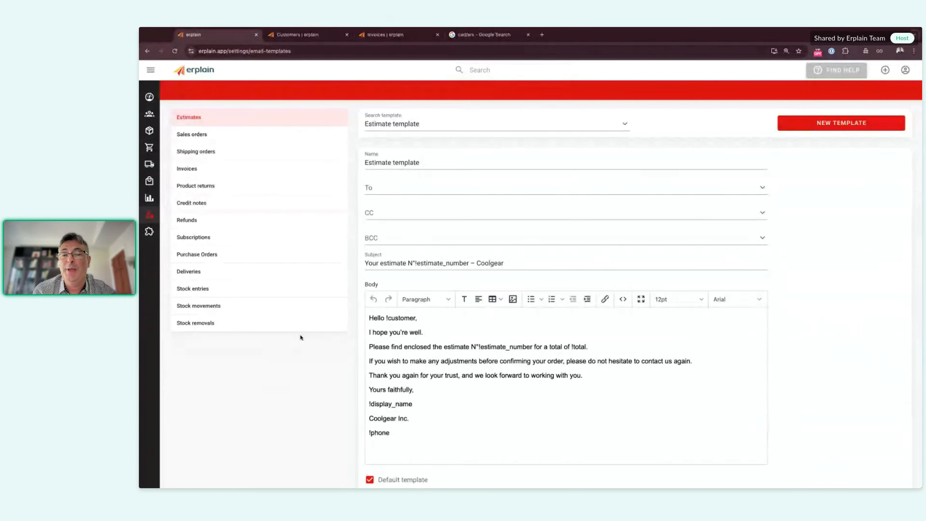
click(432, 124)
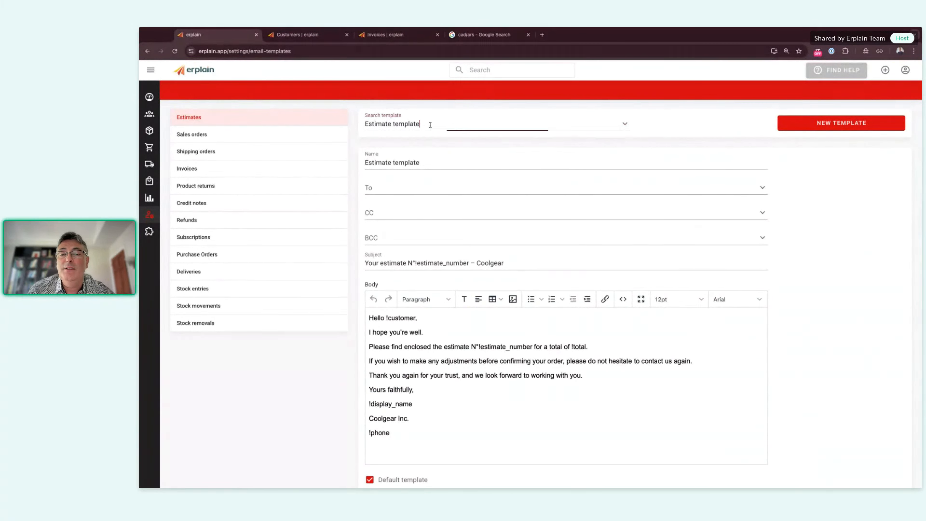
click(797, 190)
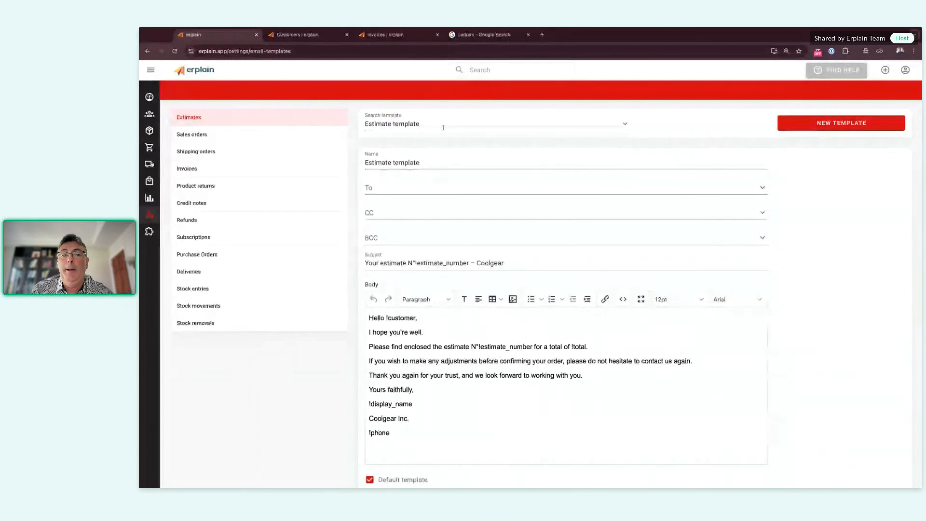
click(421, 191)
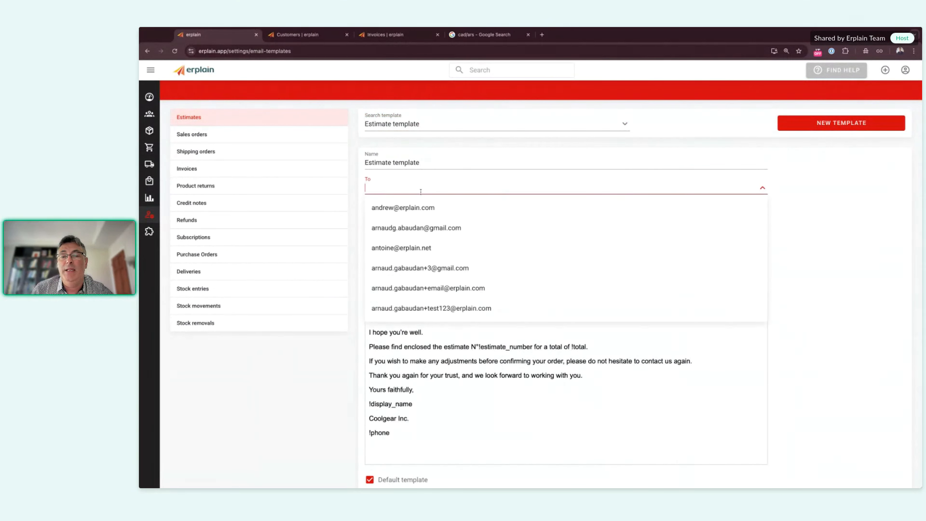
click(354, 197)
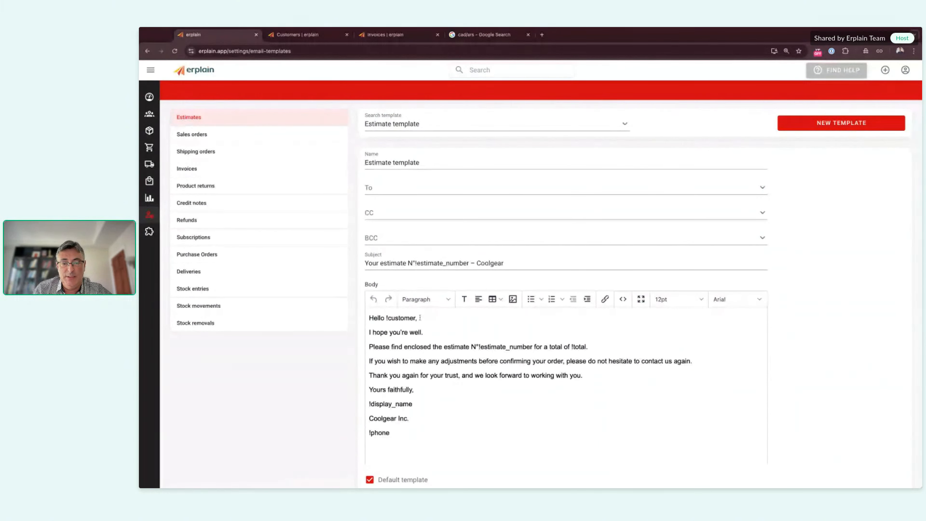
click(517, 262)
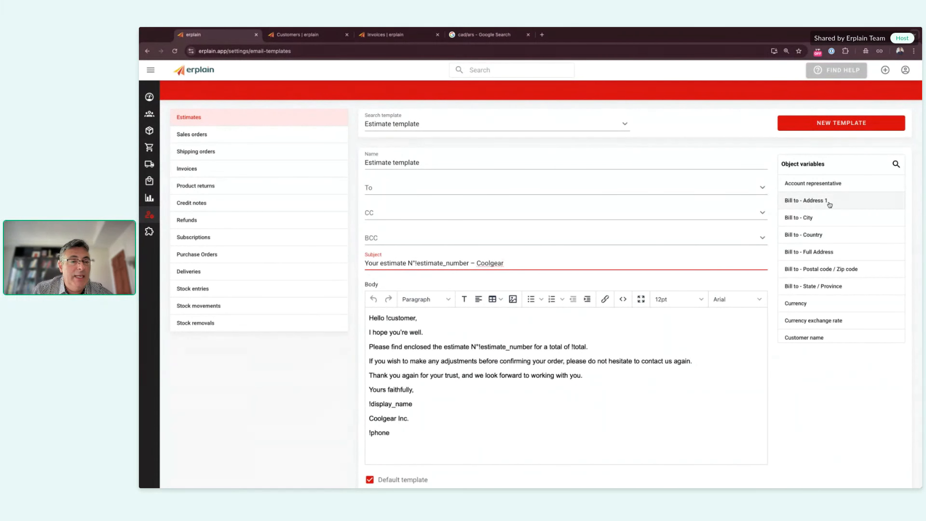
Step: Browse the Estimate template's object variables, then select the Body editor to show body variables like Subtotal and Total
scroll(828, 266, down, 5)
scroll(830, 269, down, 5)
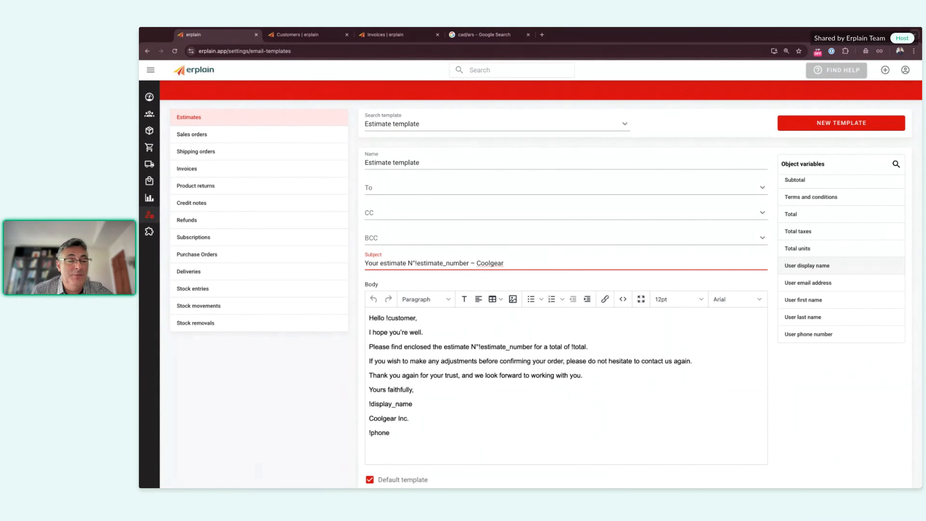
click(453, 323)
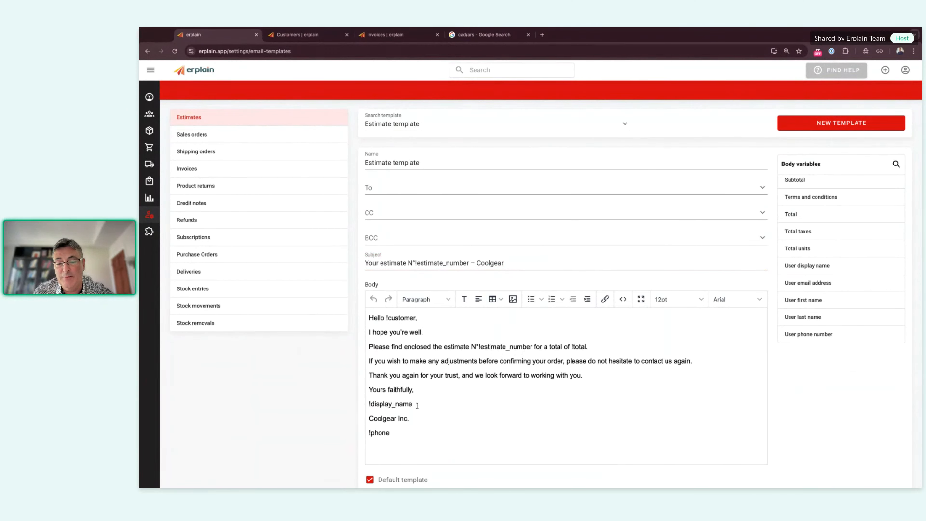
scroll(818, 268, down, 2)
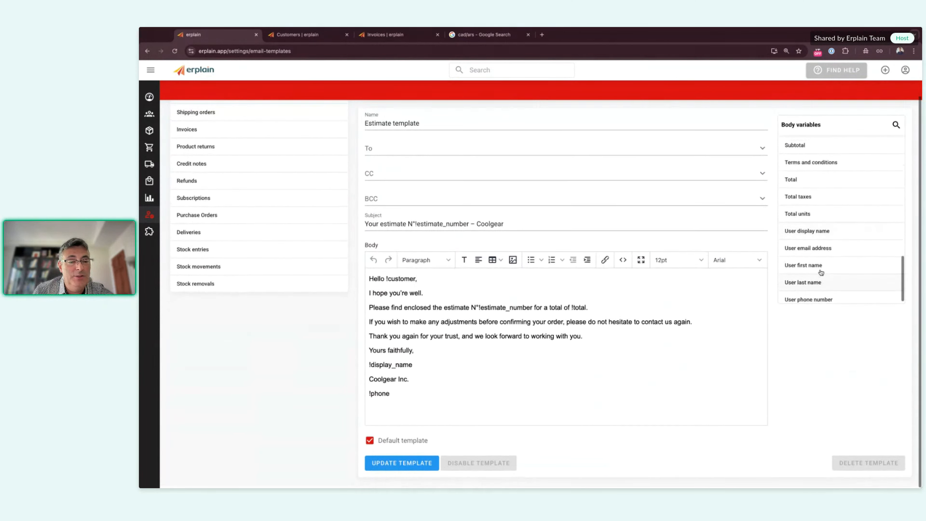
scroll(819, 270, up, 3)
scroll(587, 351, up, 2)
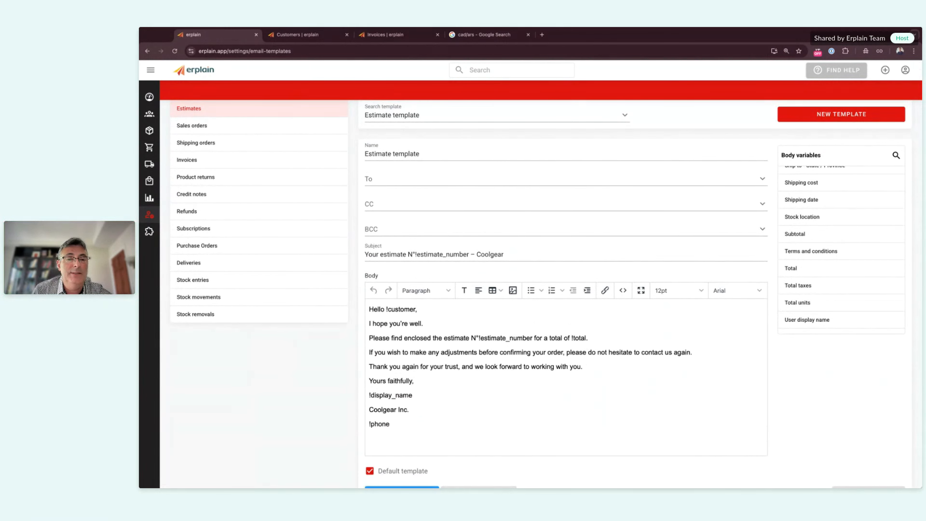
scroll(545, 293, down, 2)
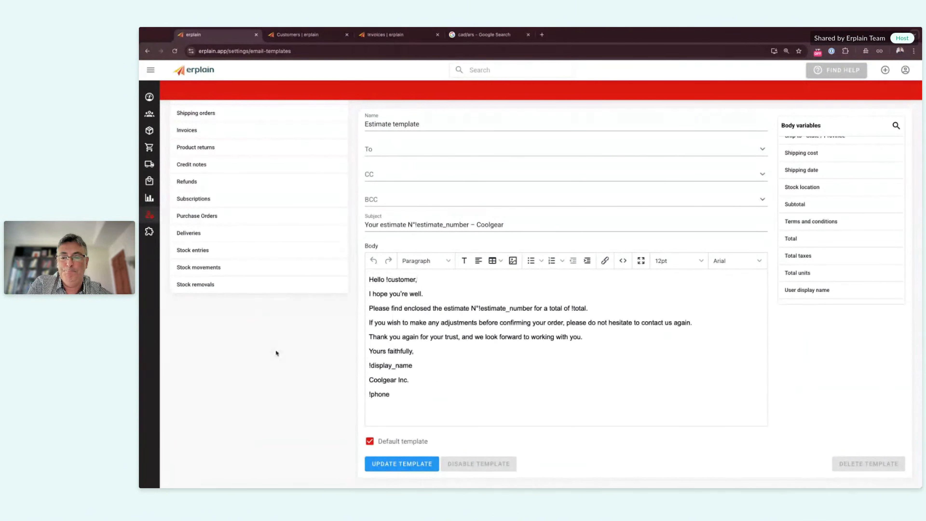
scroll(567, 271, up, 2)
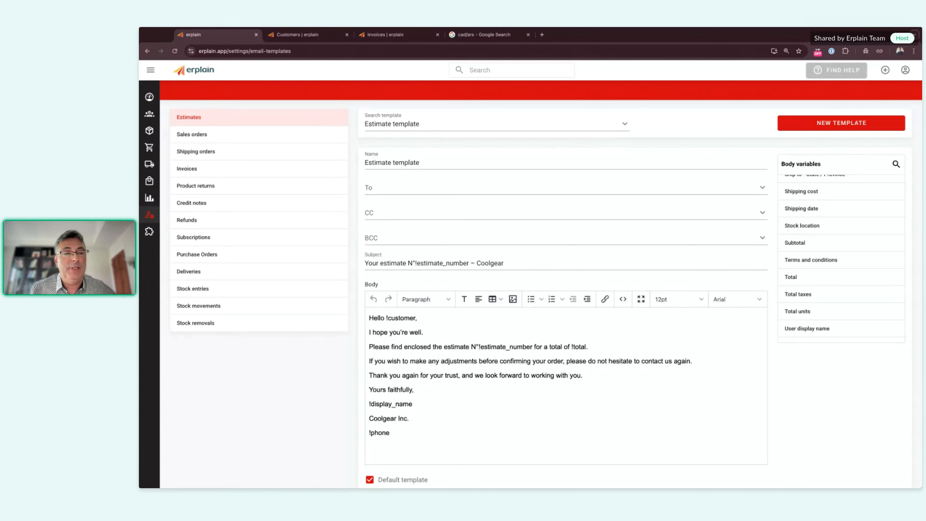
Step: Open Edit my profile, review the SMTP Configuration settings, and close them without saving
click(905, 70)
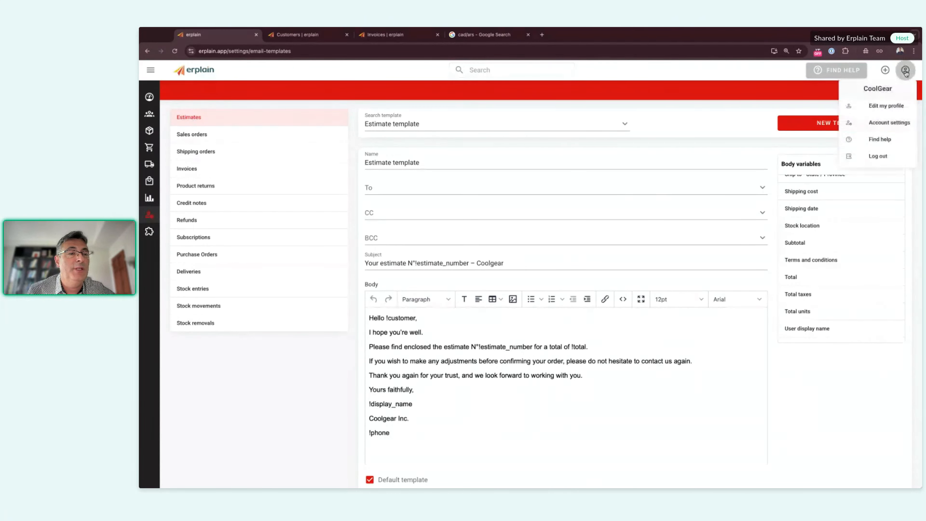
click(888, 107)
scroll(494, 350, down, 1)
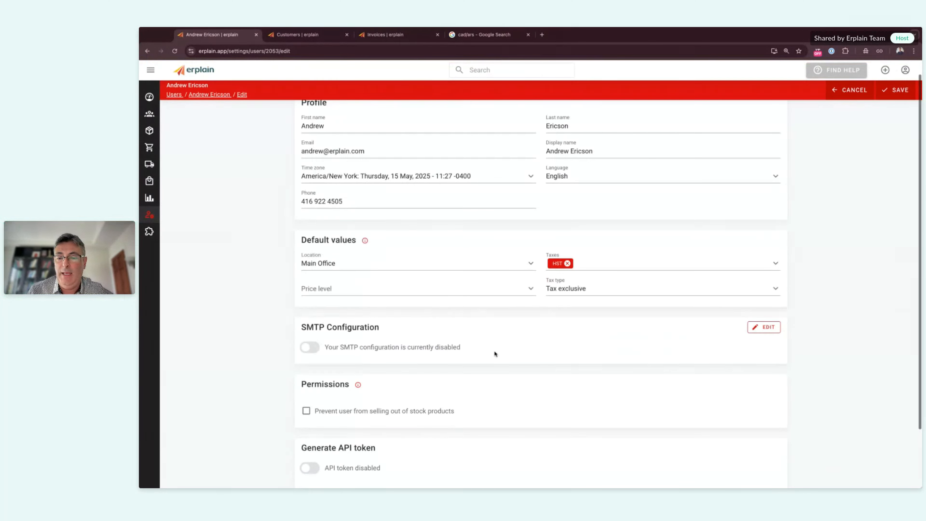
scroll(494, 352, down, 1)
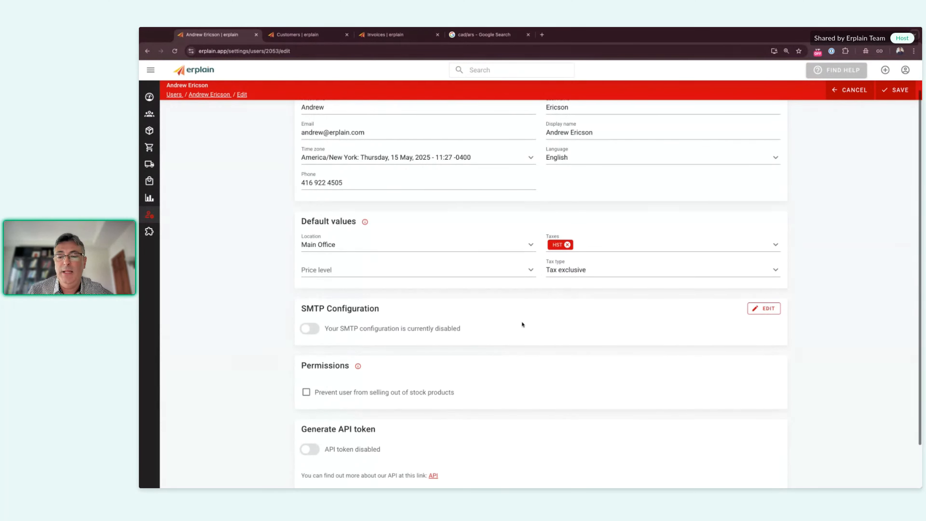
click(769, 312)
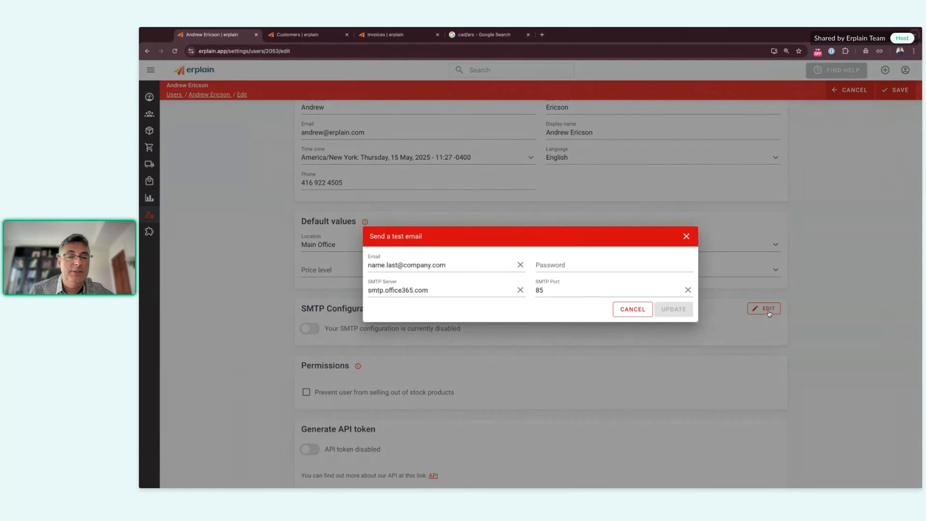
click(486, 310)
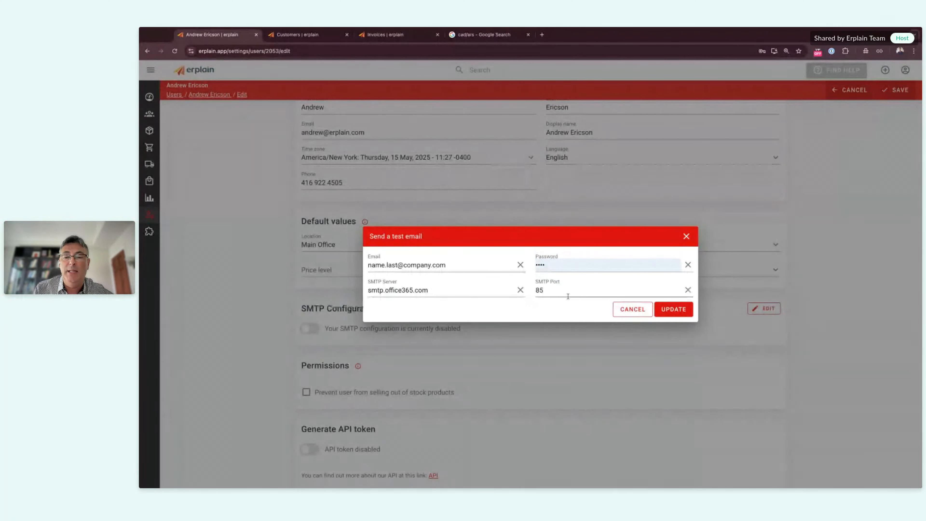
click(686, 236)
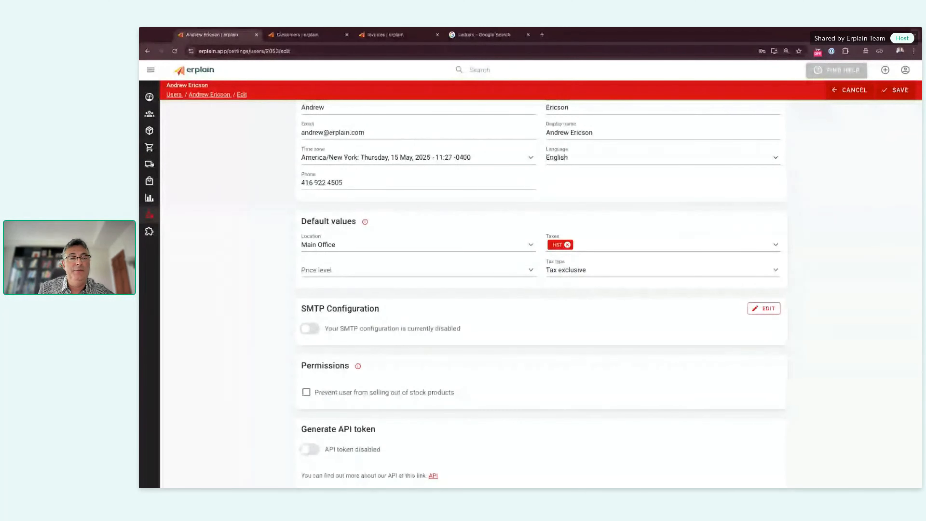
Step: Open the Erplain Support site via FIND HELP and search the help articles for 'smtp'
click(836, 71)
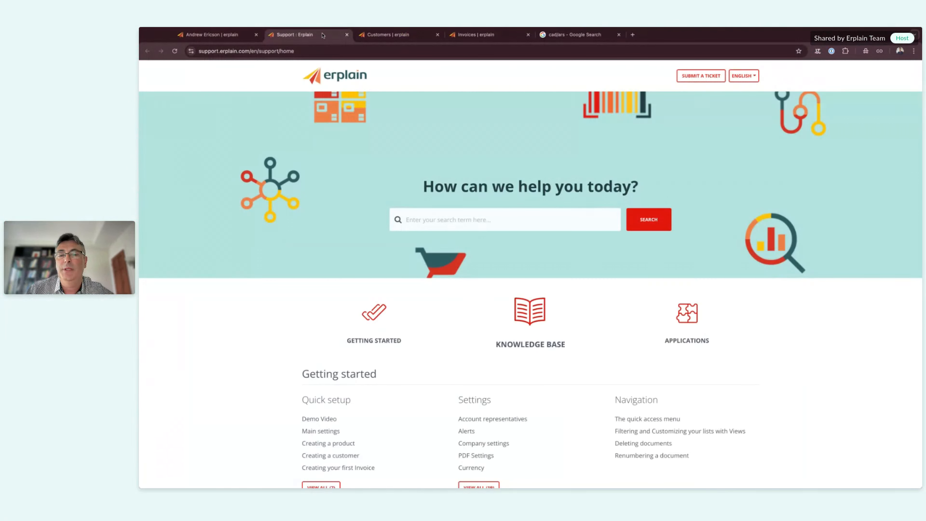
click(428, 221)
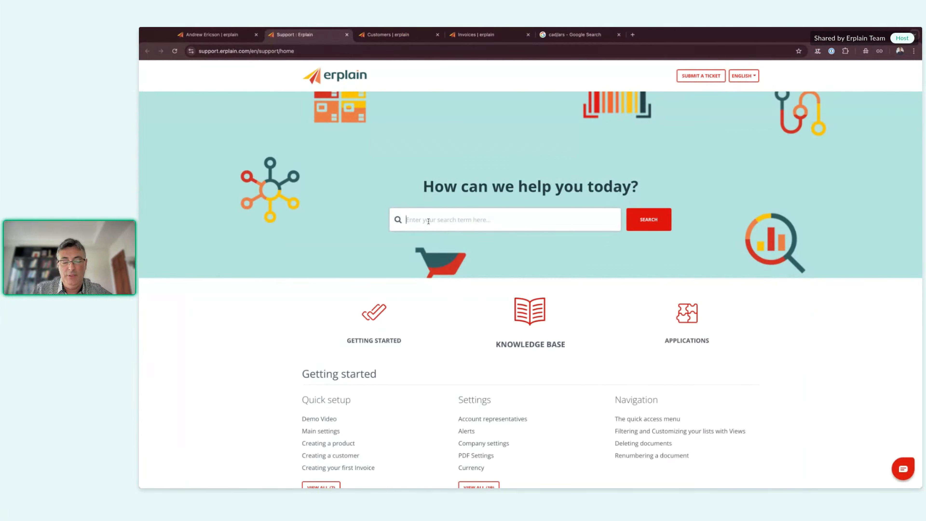
text(smtp)
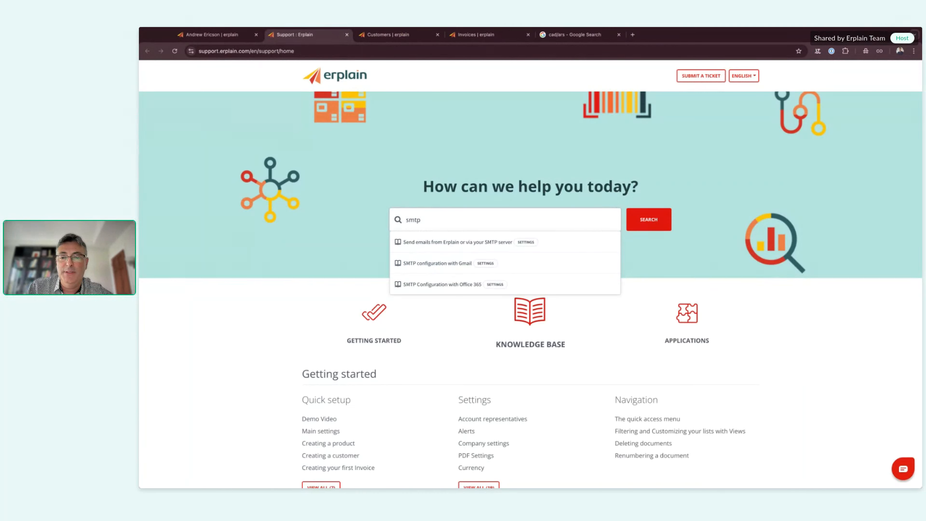
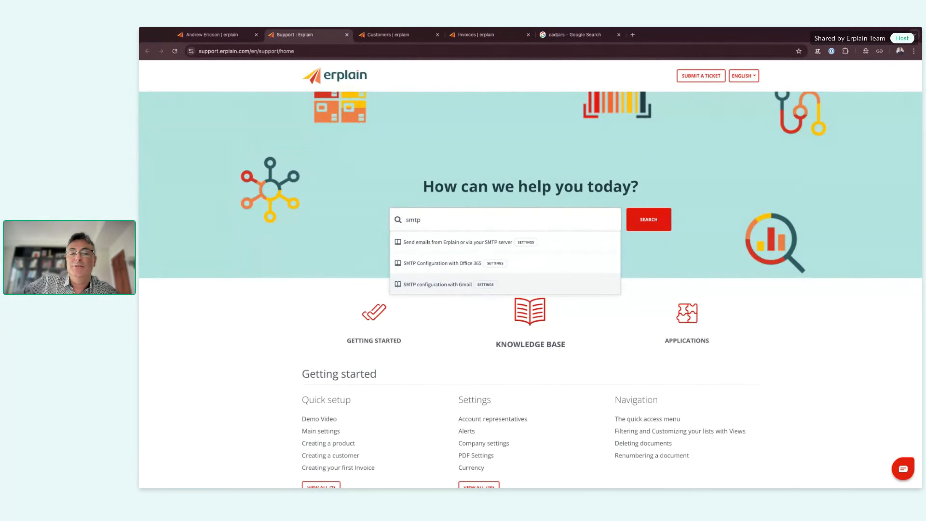
Step: Dismiss the SMTP search suggestions and return to the Erplain user settings page
click(367, 253)
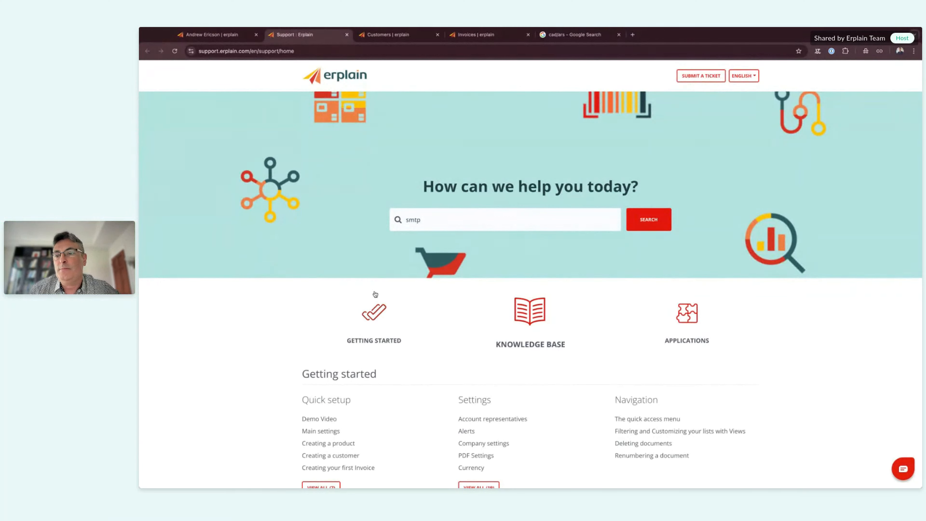
click(235, 36)
Step: Open the Sales orders list from the Sales section of the sidebar
mouse_move(152, 137)
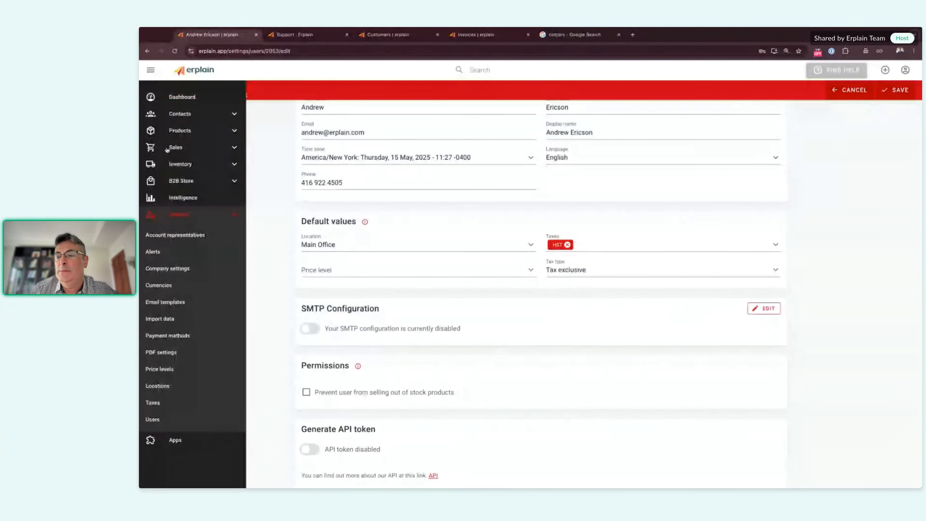
click(182, 148)
click(173, 187)
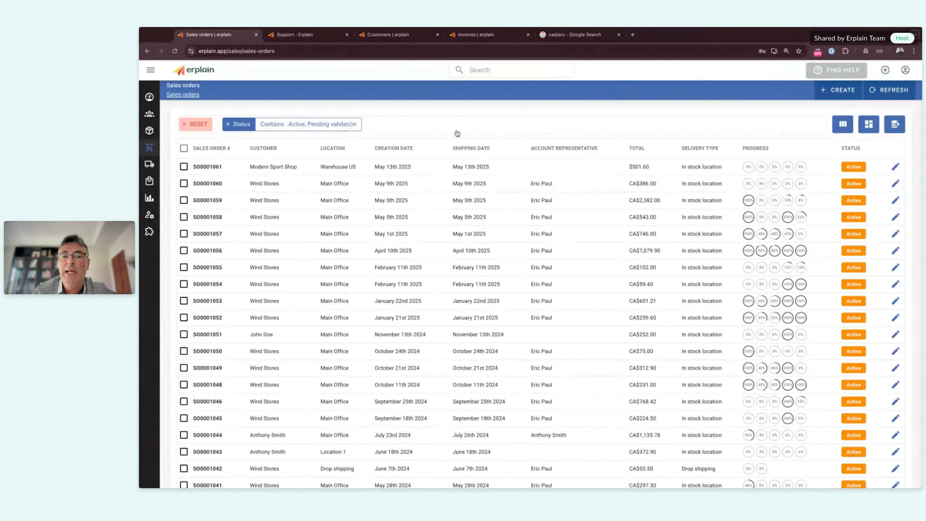
Step: Add a customer filter for Wind Stores to the Active and Pending validation sales orders
click(445, 125)
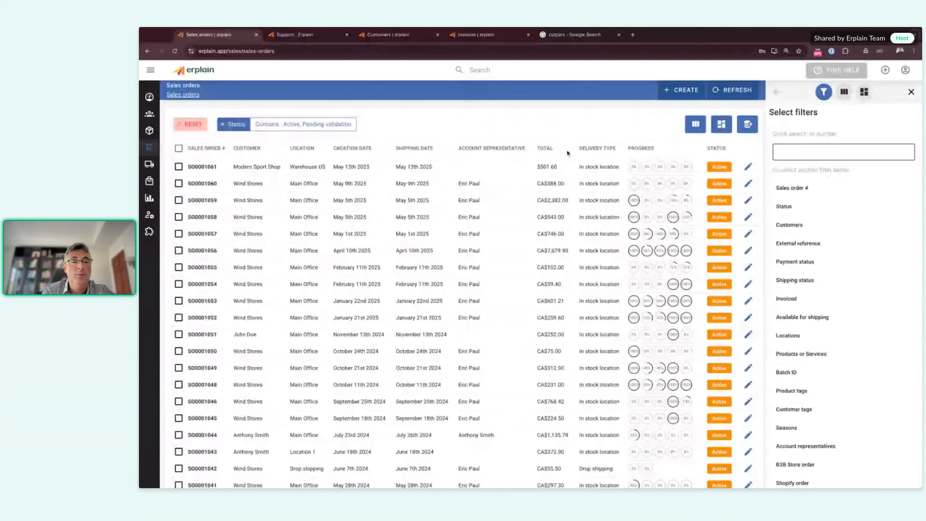
click(789, 225)
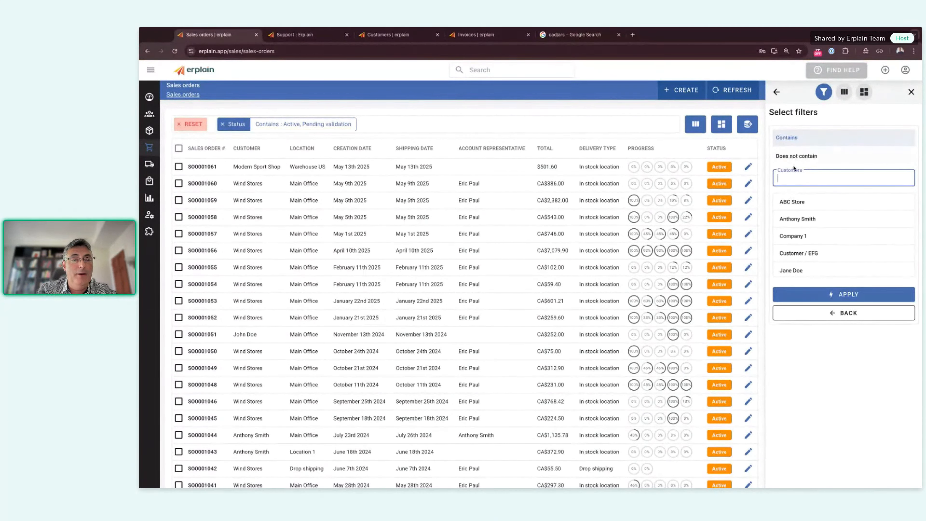
text(wind)
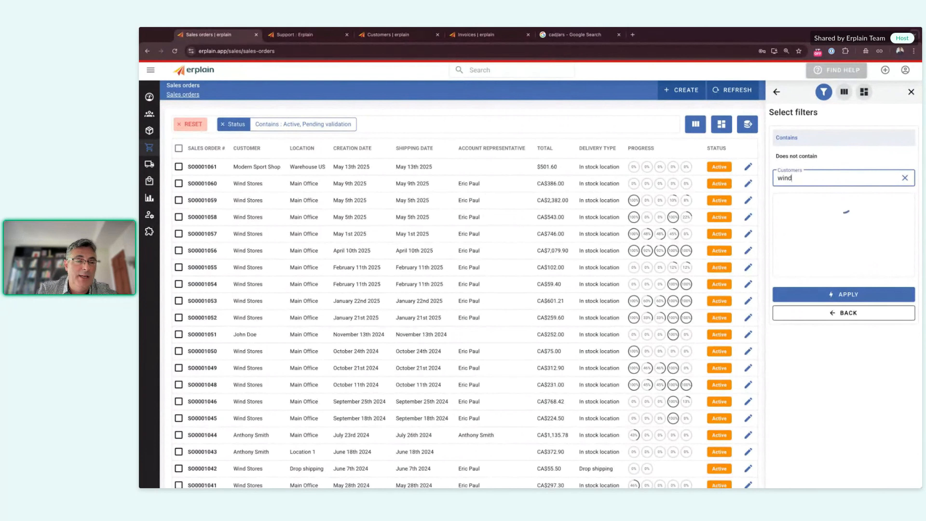
click(794, 202)
click(837, 298)
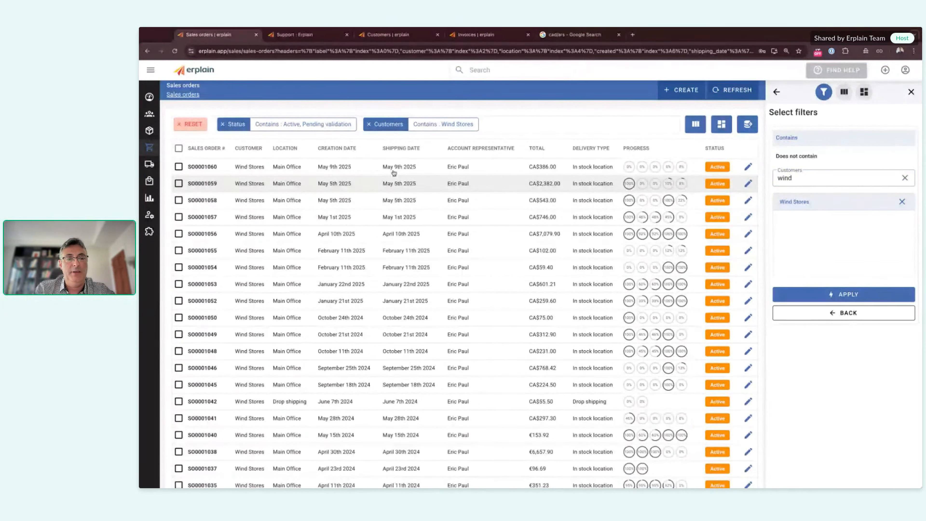
click(777, 92)
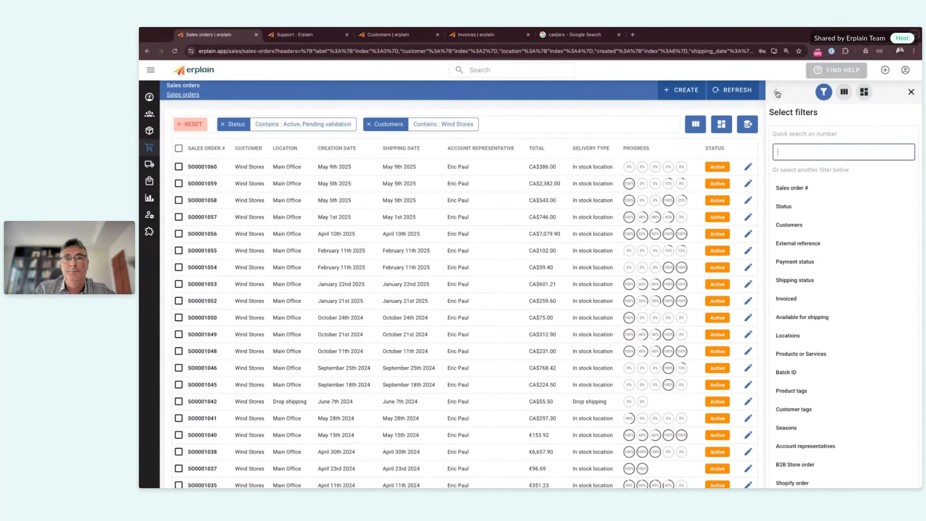
scroll(812, 263, down, 2)
scroll(813, 262, up, 2)
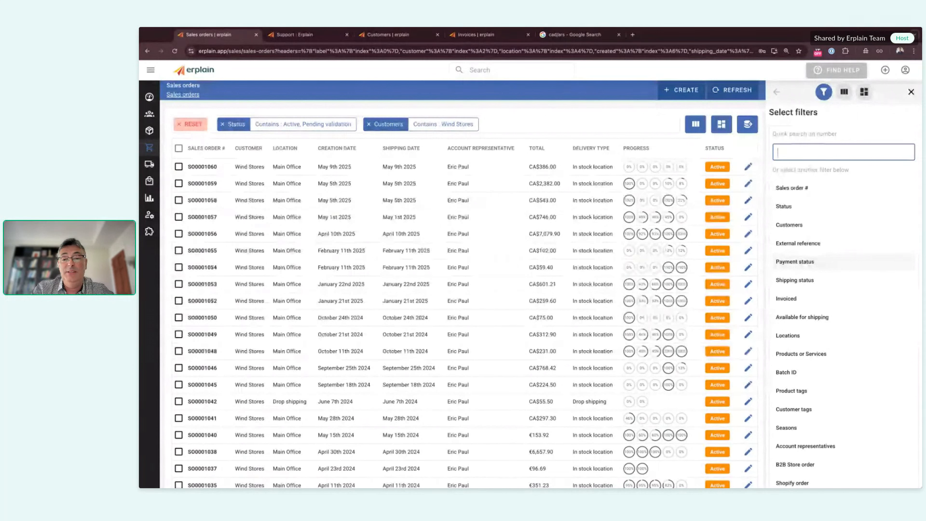
click(910, 91)
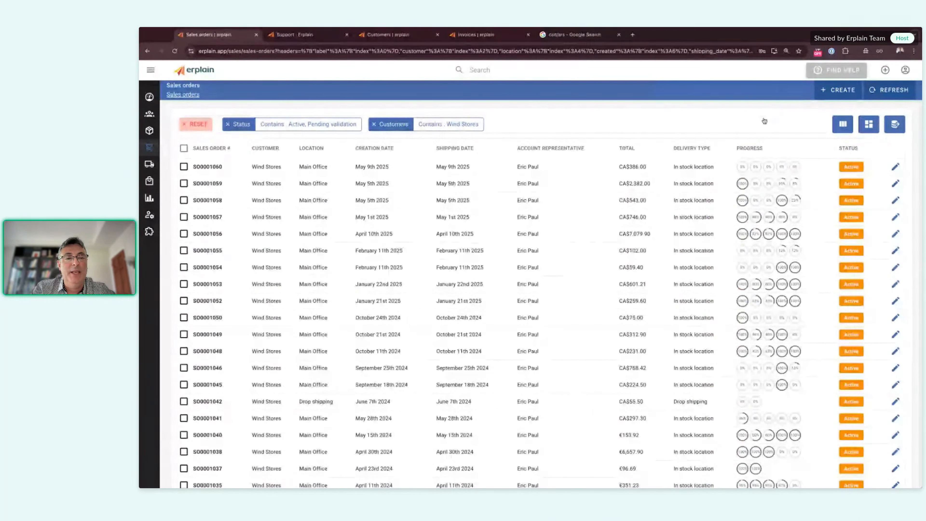
Step: Save the current filters as a new non-default view named 'Active SO + Wind'
click(868, 125)
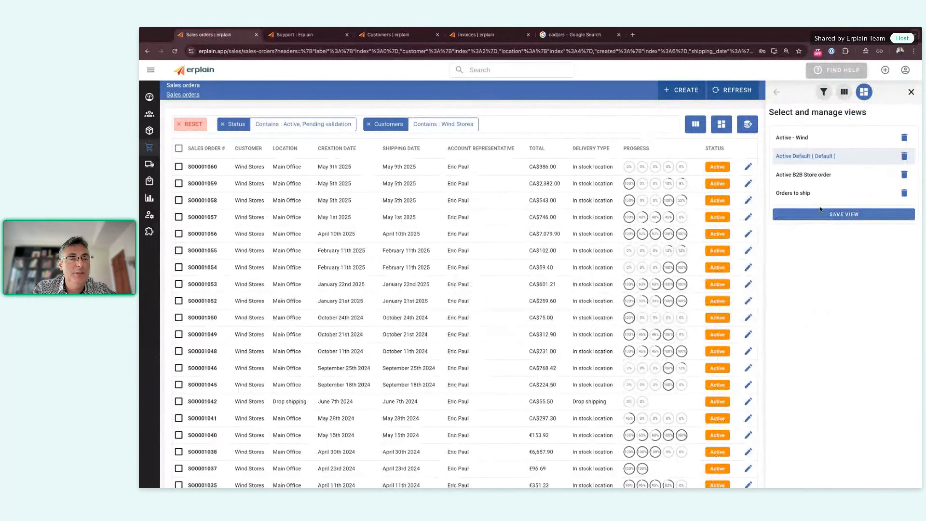
click(843, 214)
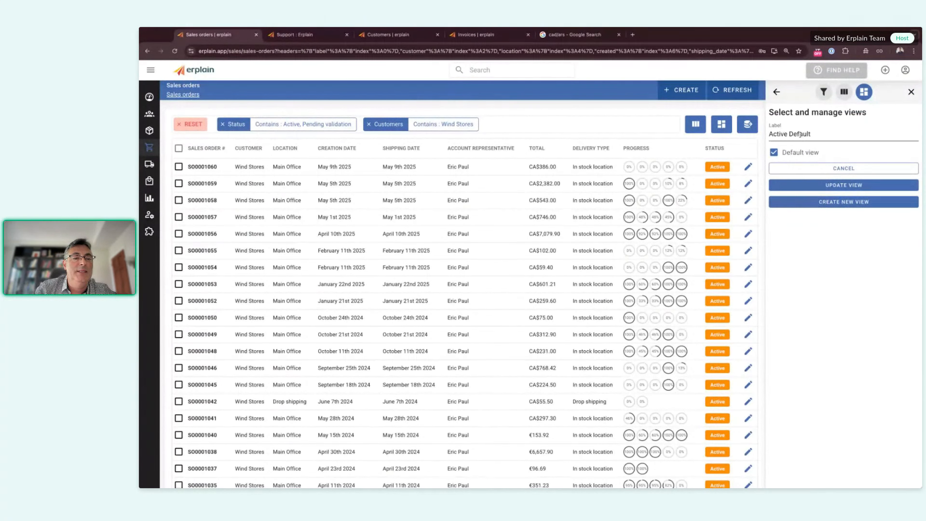
drag(810, 139, 766, 137)
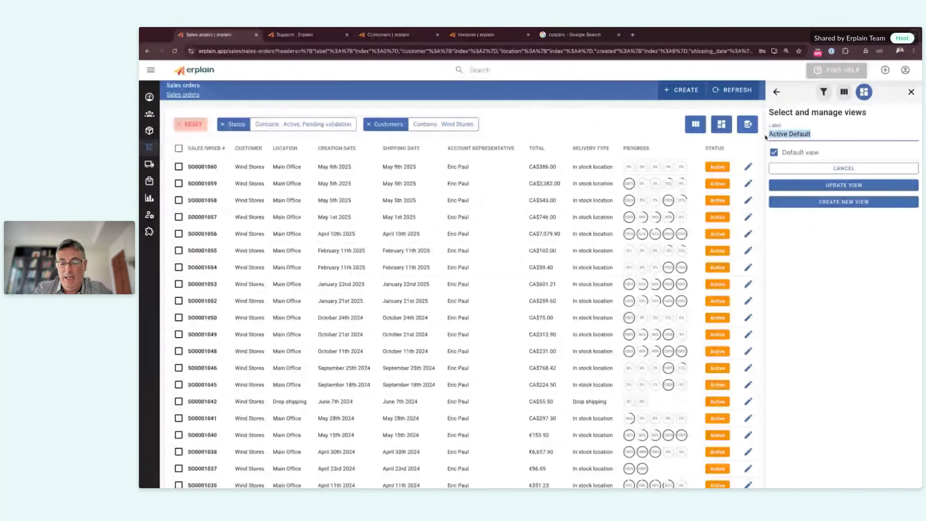
text(Active SO )
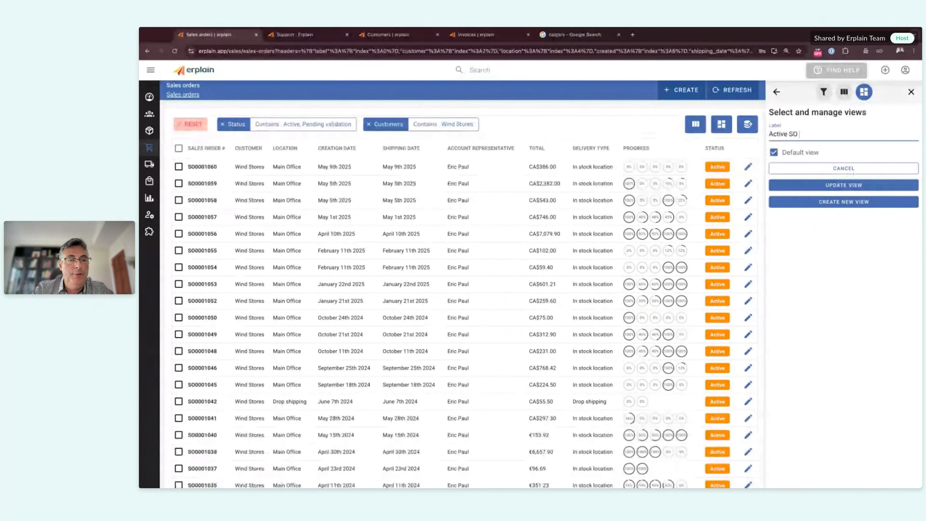
text(+ Wind)
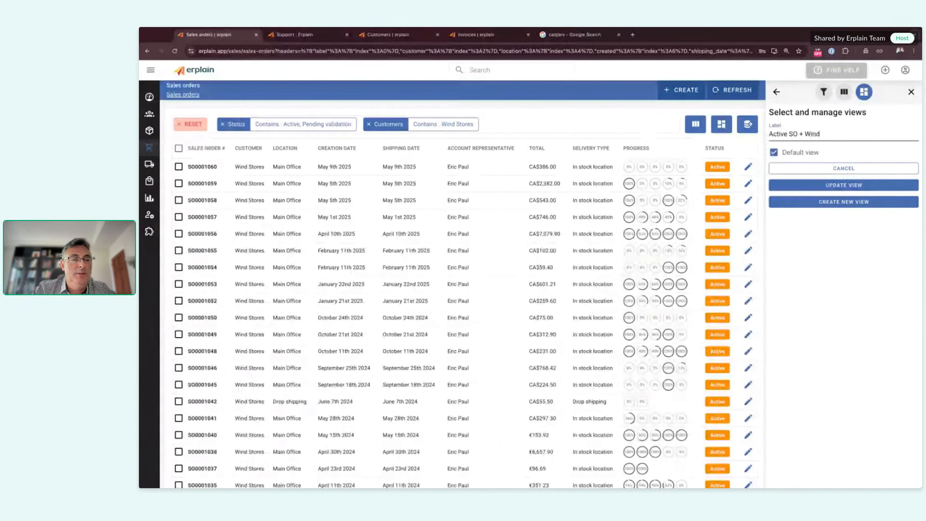
click(774, 152)
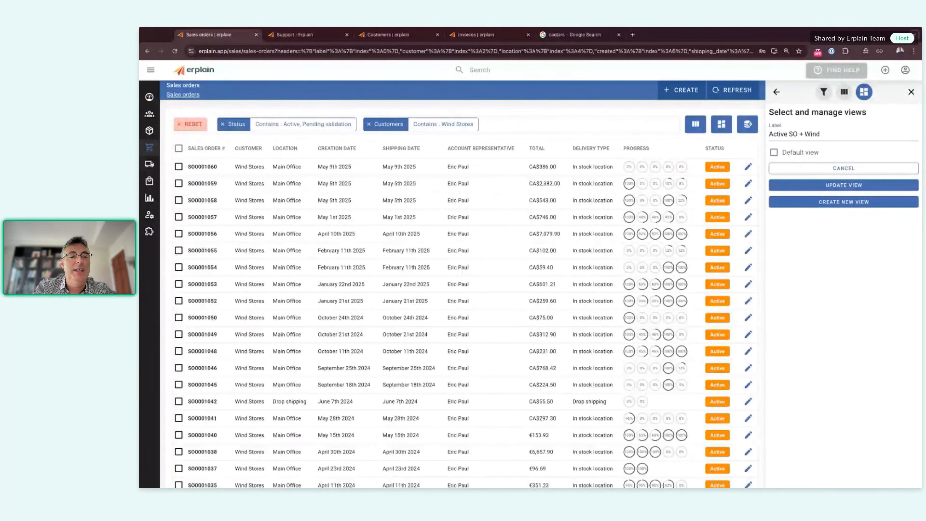
click(850, 205)
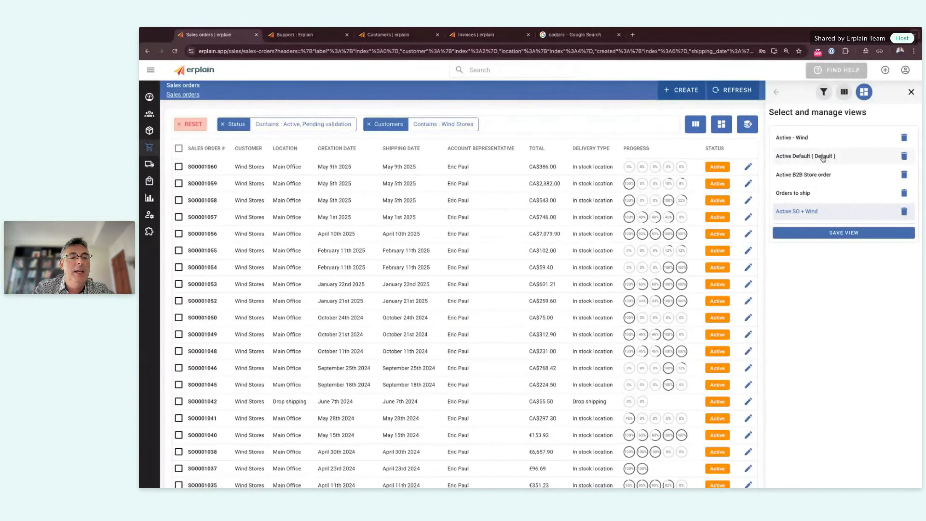
Step: Try the Active B2B Store order view, then apply the Active SO + Wind view
click(820, 175)
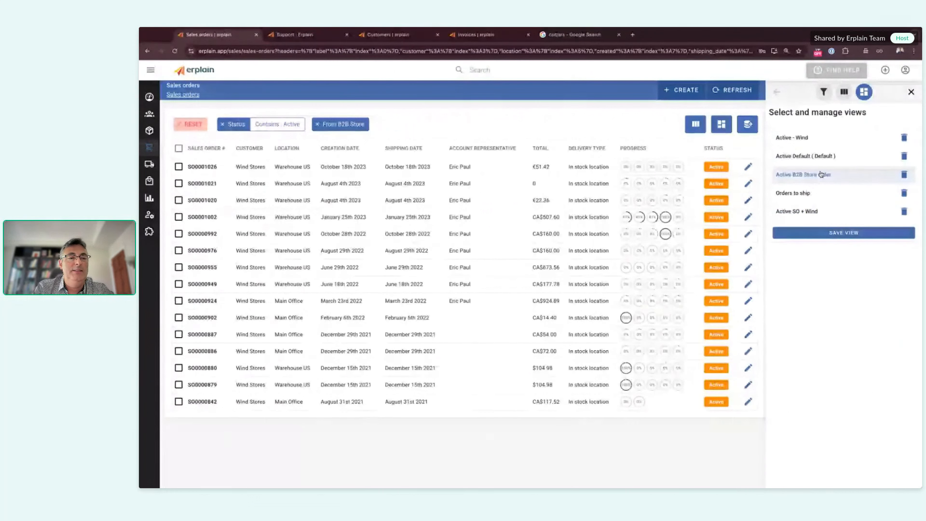
click(801, 212)
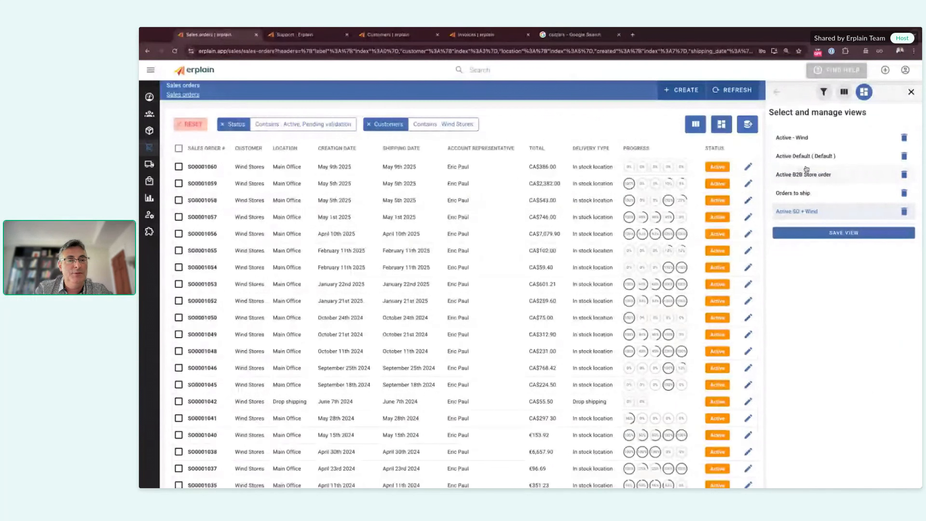
click(912, 91)
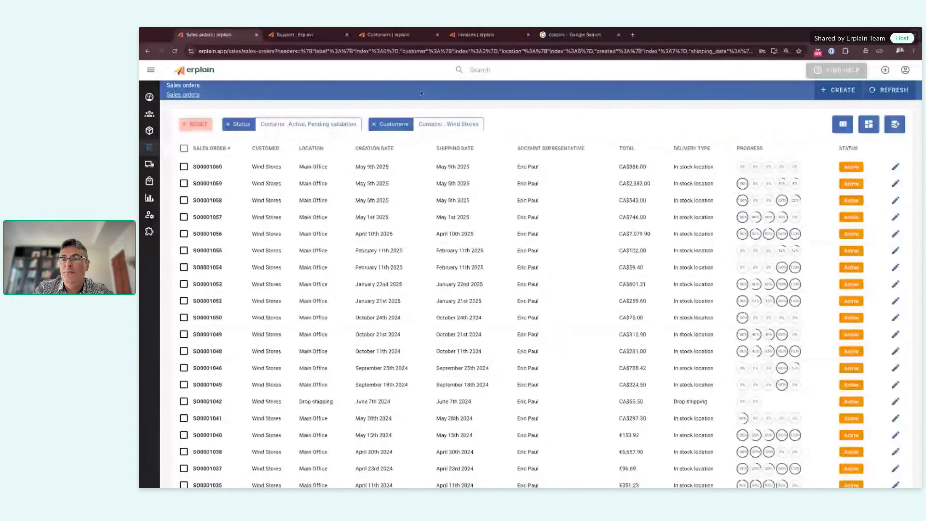
Step: Clear all filters and filter sales orders to Available for shipping: Available
click(182, 126)
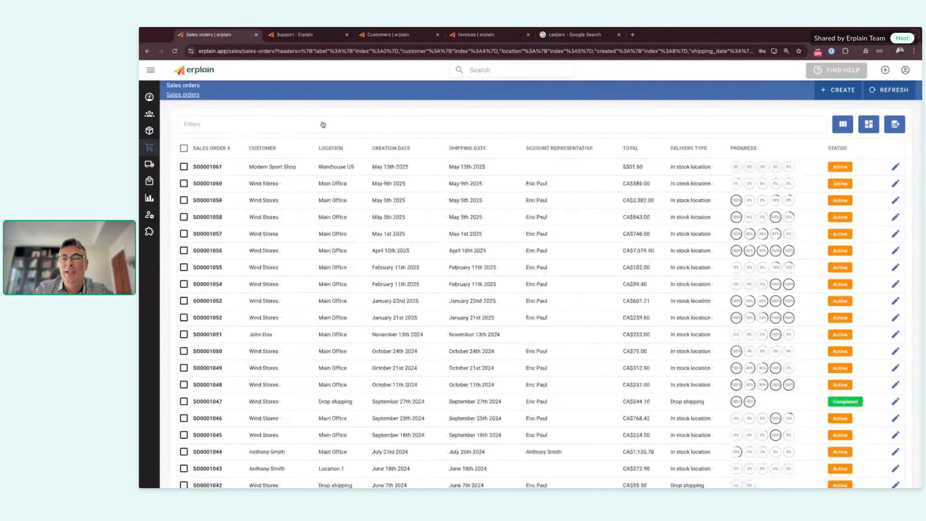
click(436, 125)
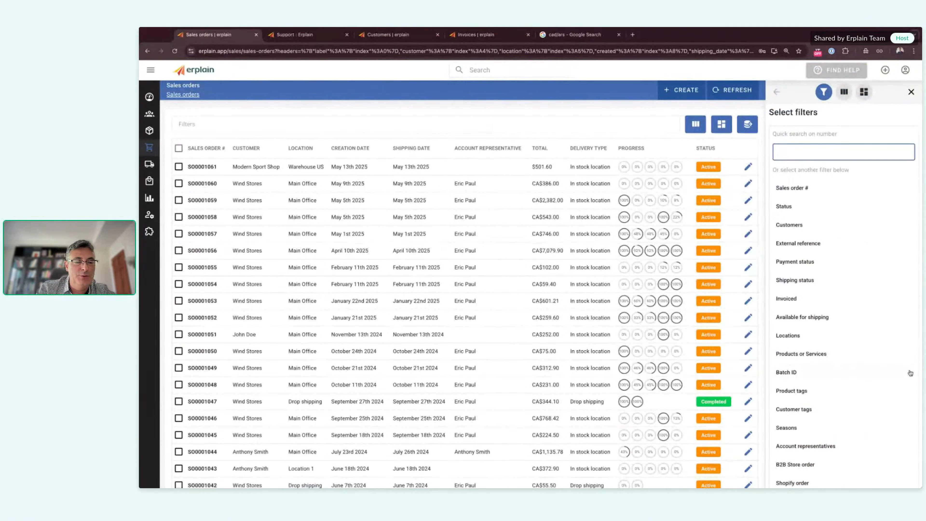
click(802, 318)
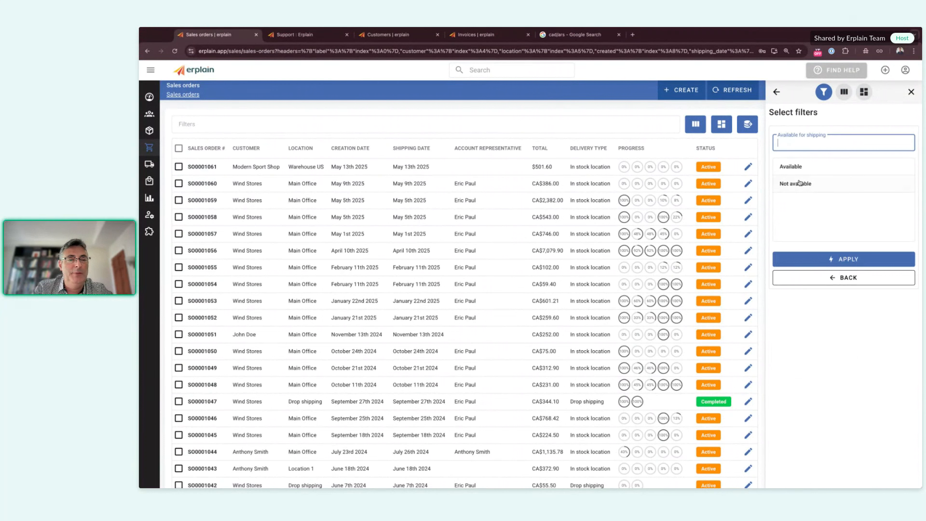
click(798, 166)
click(846, 259)
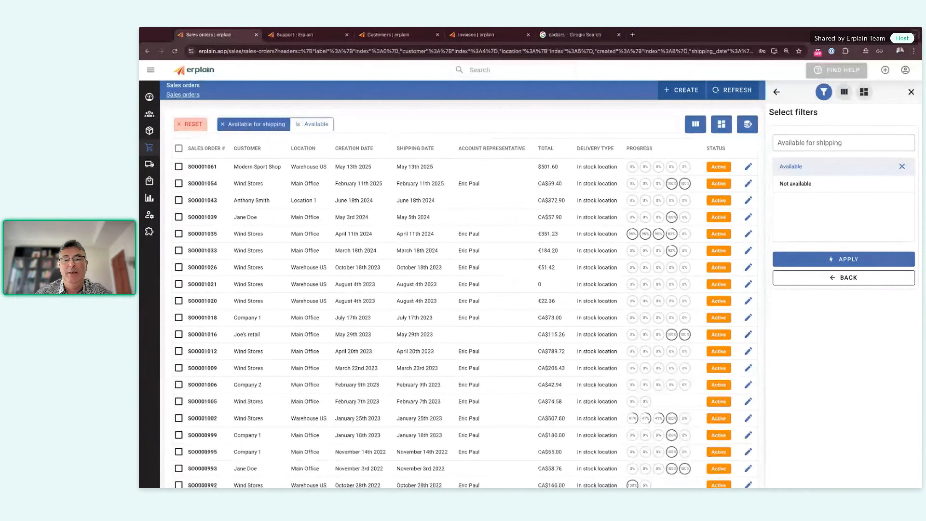
mouse_move(144, 169)
click(189, 131)
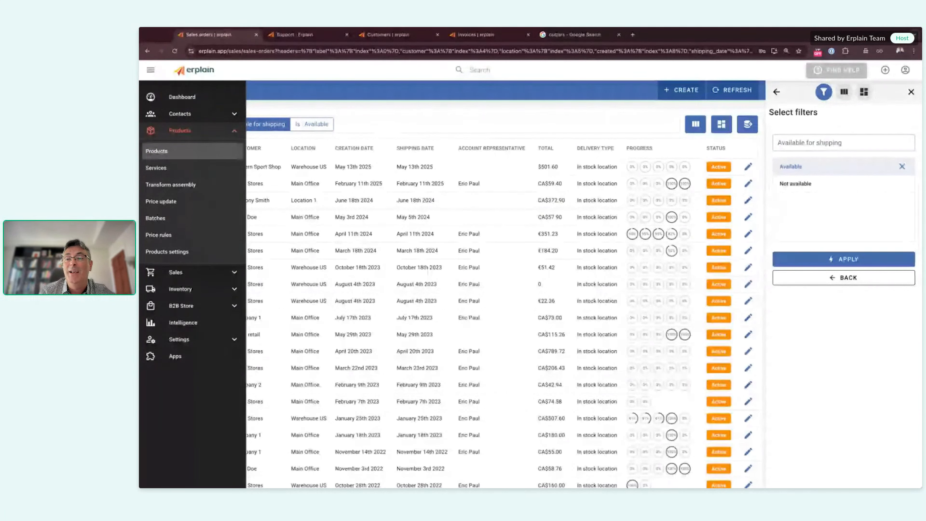
Step: Open the Assembly product's edit page from the products list
click(167, 153)
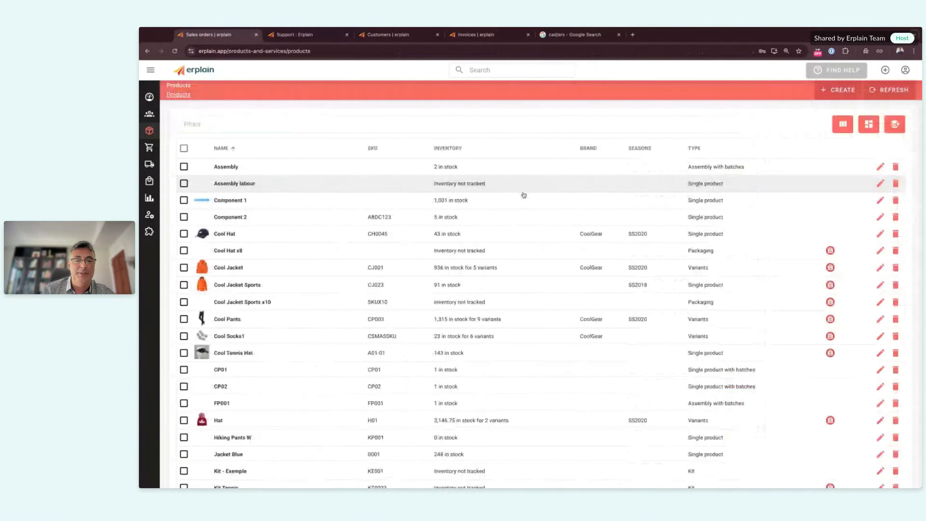
click(674, 128)
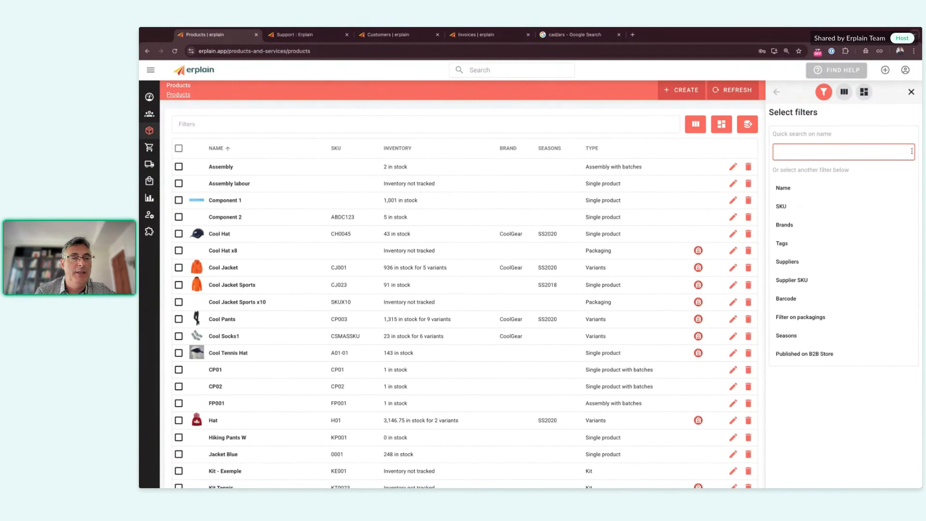
click(911, 92)
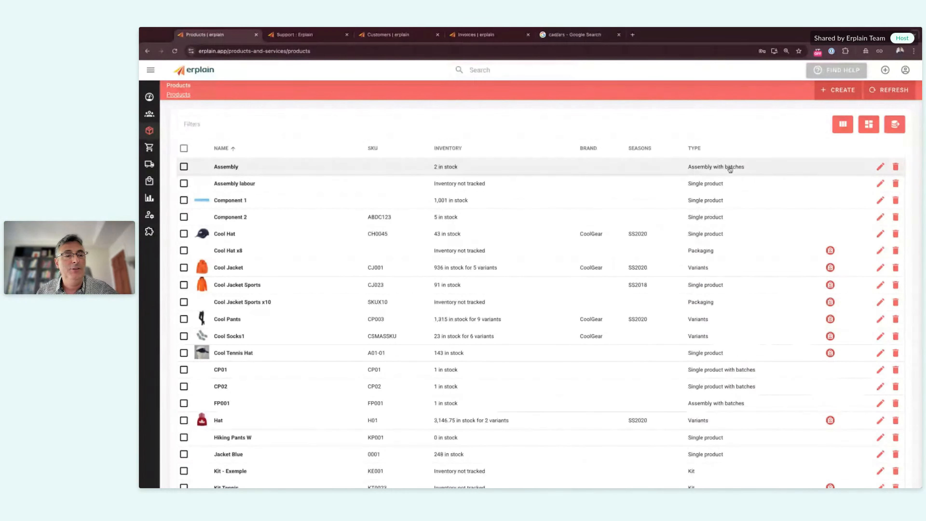
click(885, 169)
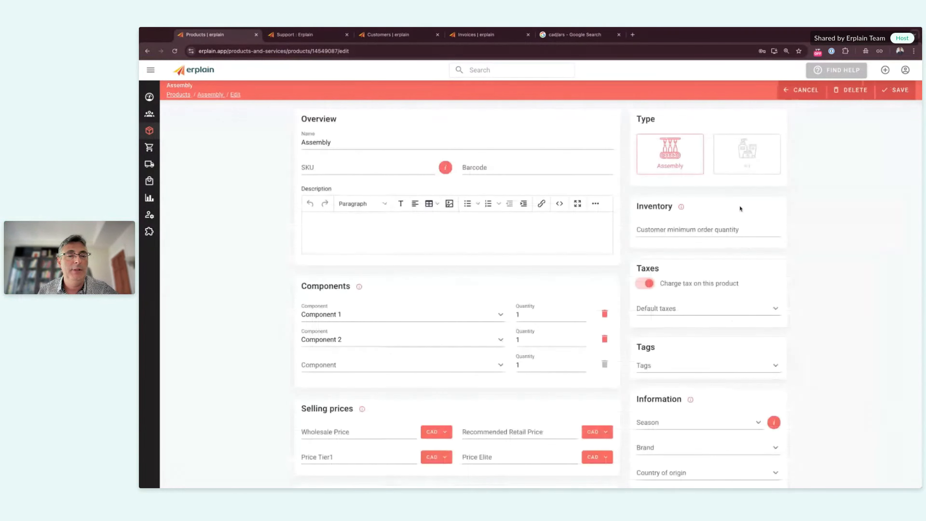
Step: Tag the Assembly product with Bundle and Modern, then return to the products list
click(660, 366)
click(664, 387)
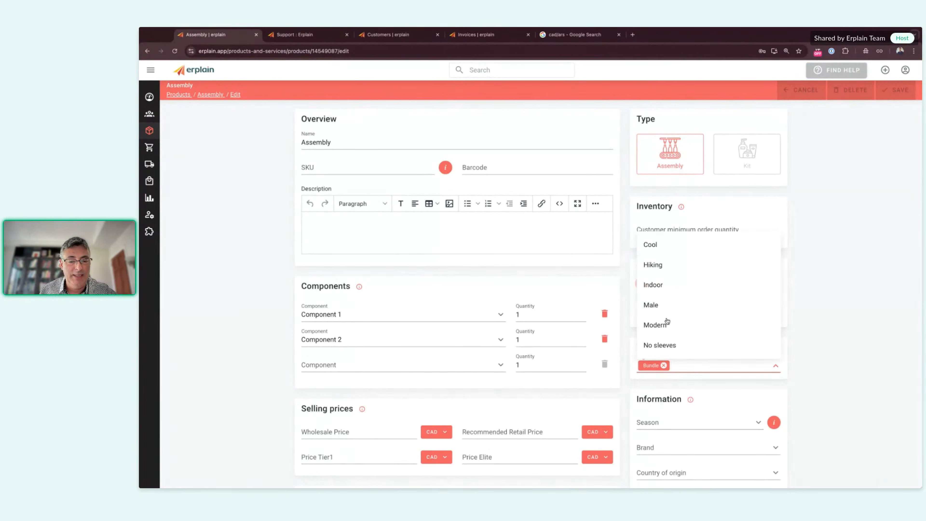
click(668, 321)
click(815, 321)
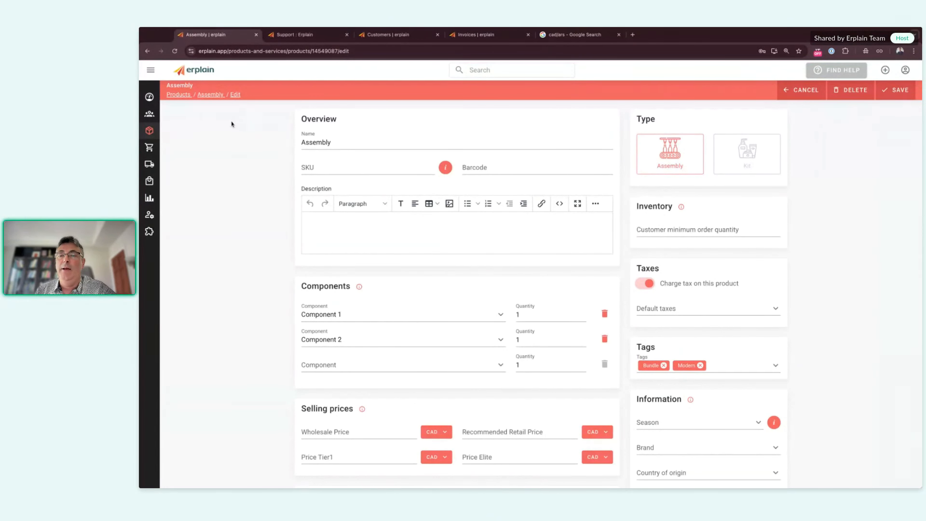
click(181, 95)
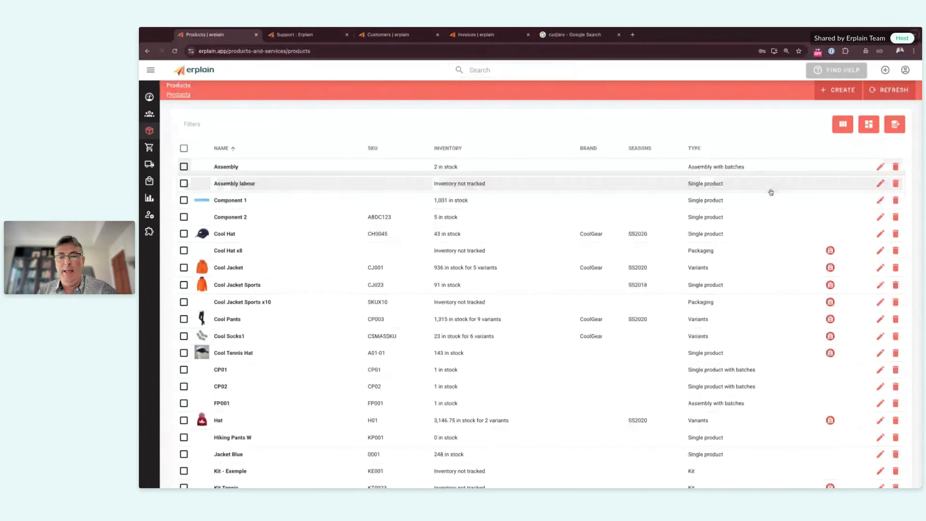
Step: Filter the products list by the Hiking tag
click(720, 124)
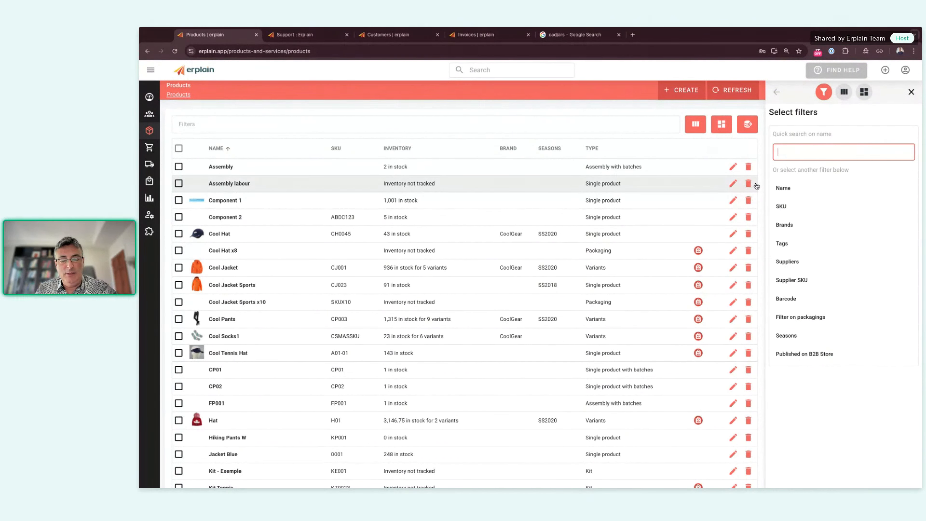
click(784, 243)
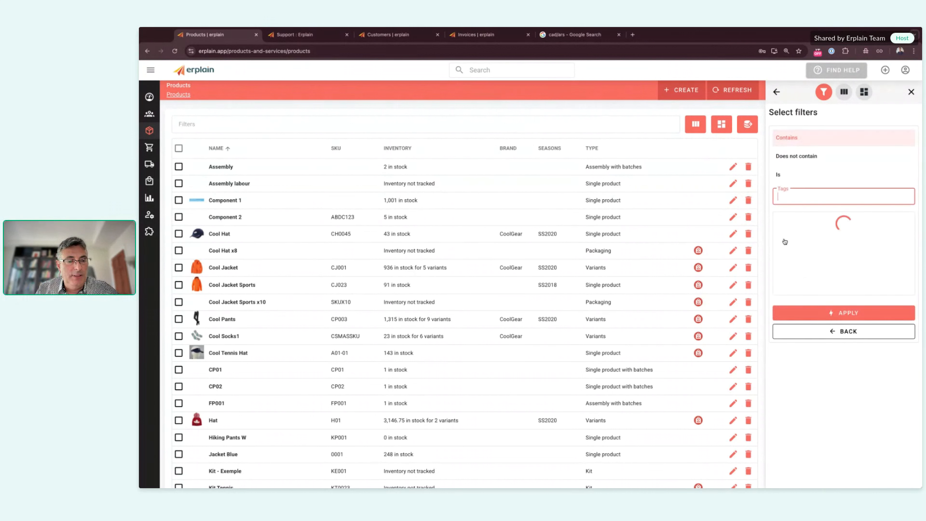
text(hi)
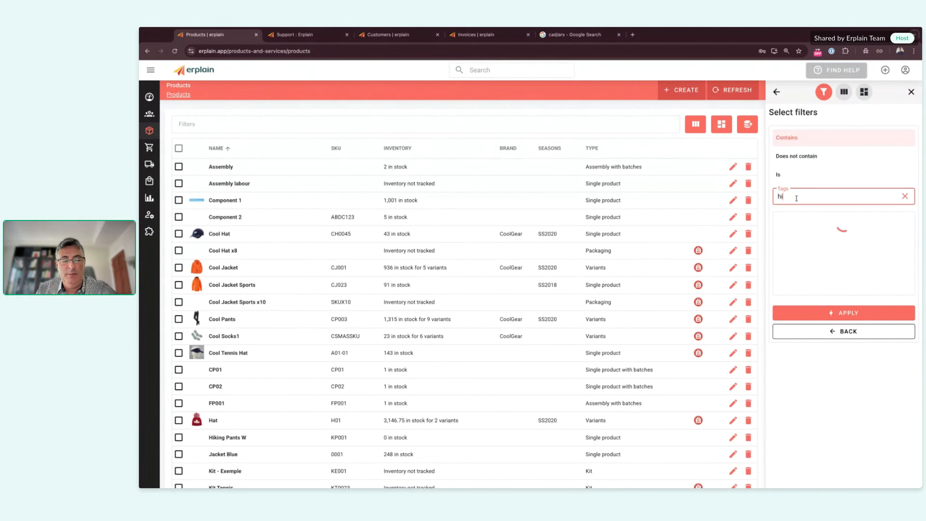
text(kin)
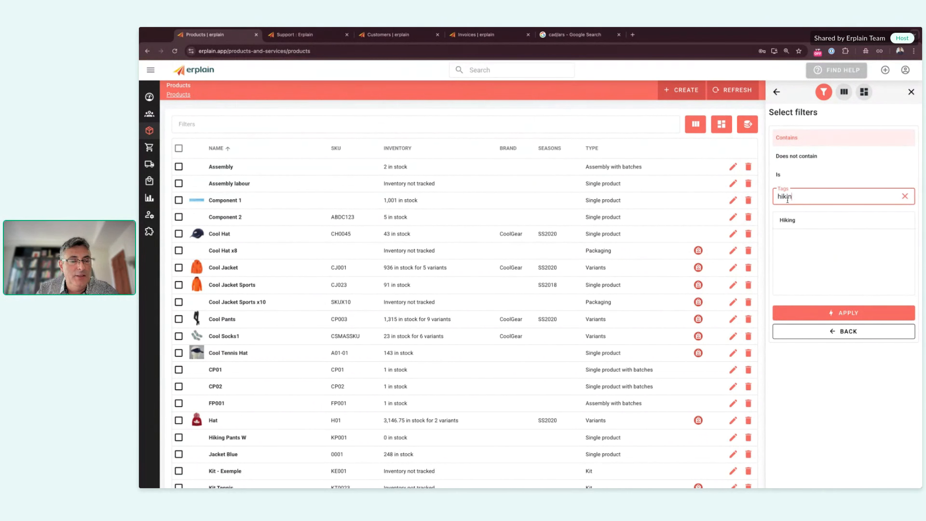
click(795, 220)
click(846, 313)
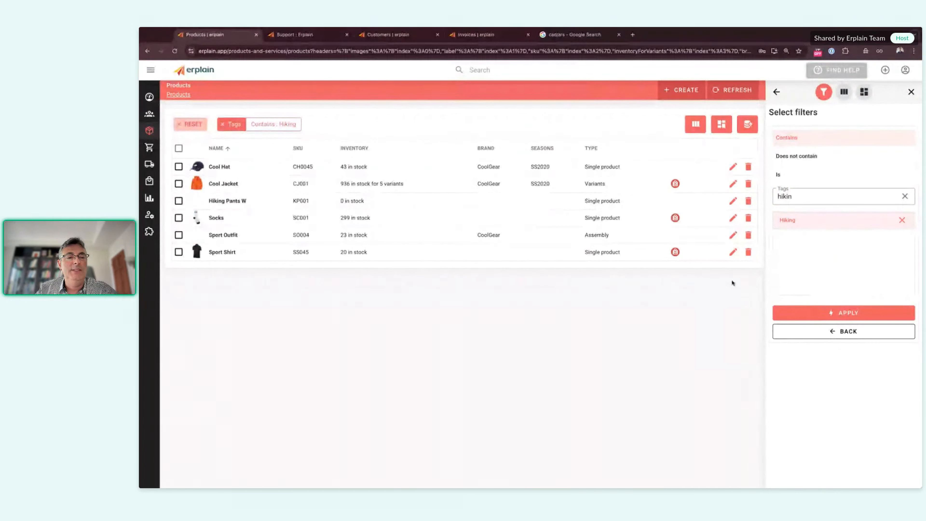
Step: Add Sports to the tag filter and set the match to Is, leaving only Cool Hat
click(904, 195)
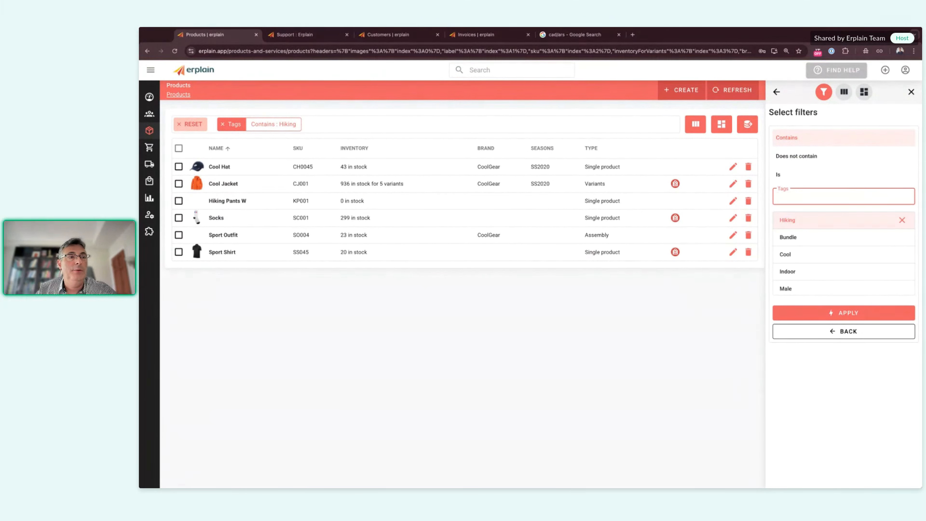
text(spo)
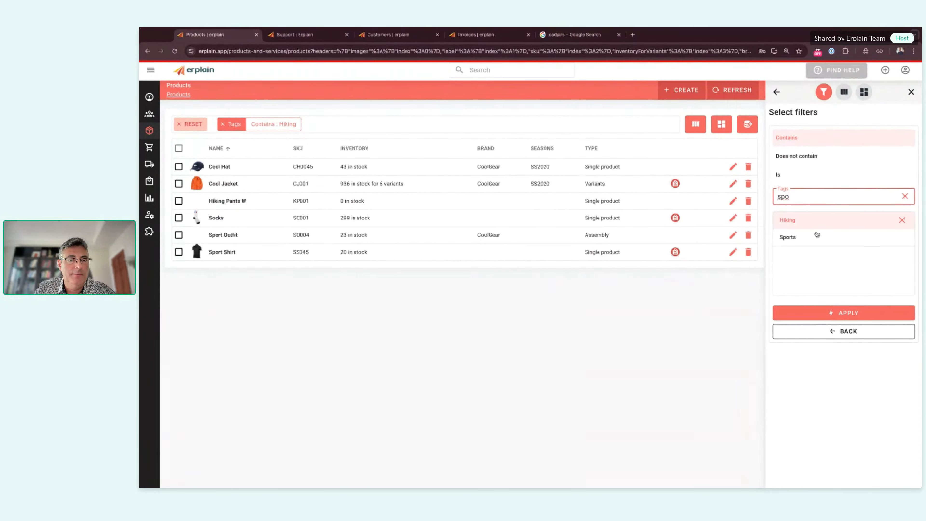
click(811, 237)
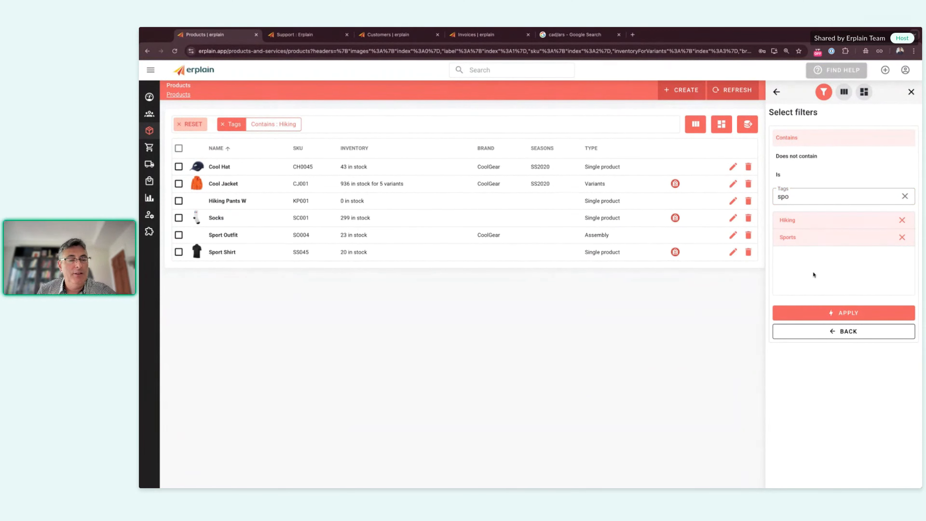
click(838, 312)
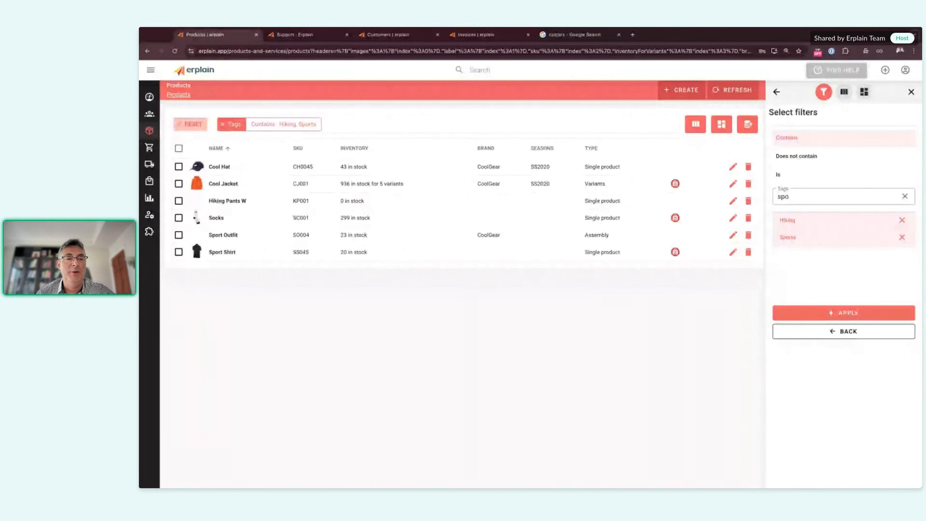
click(780, 177)
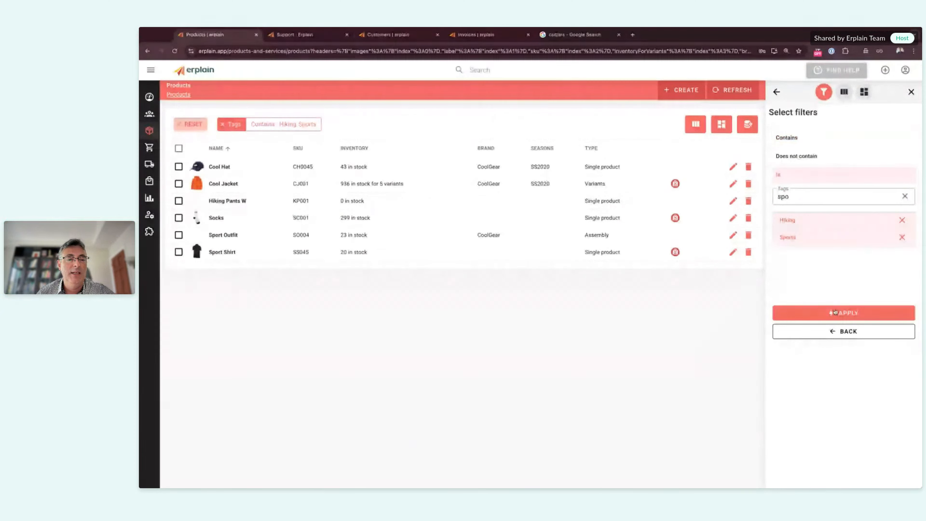
click(837, 314)
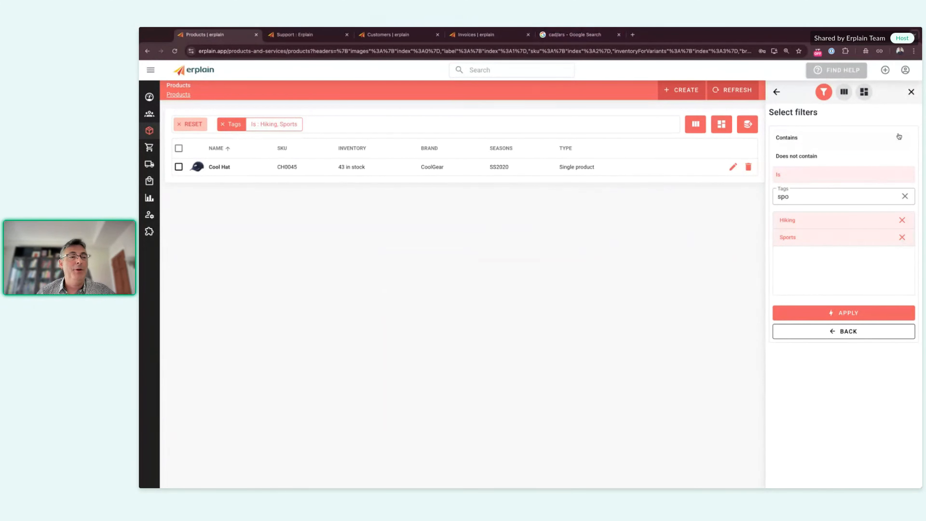
click(911, 91)
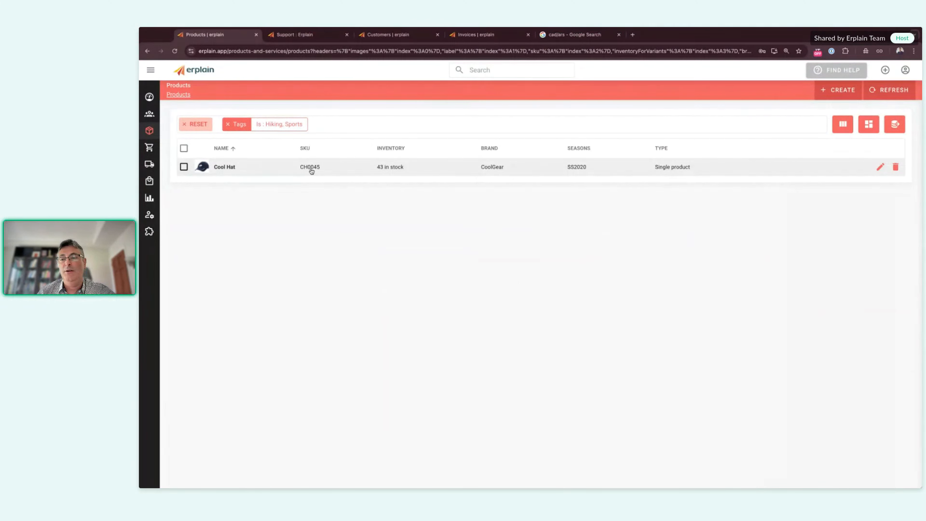
Step: Create a new estimate with a CH0045 - Cool Hat line at 60.94, quantity 5
click(885, 70)
click(864, 124)
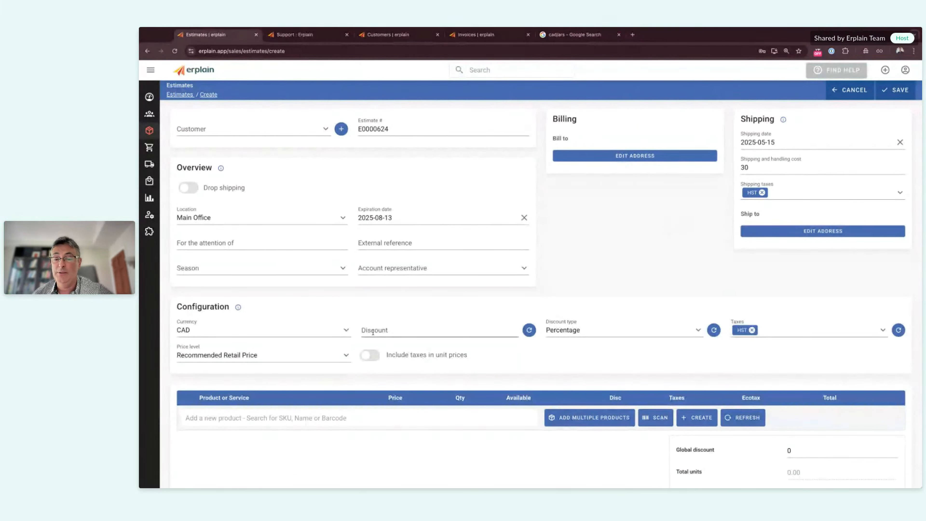
click(298, 417)
text(cool)
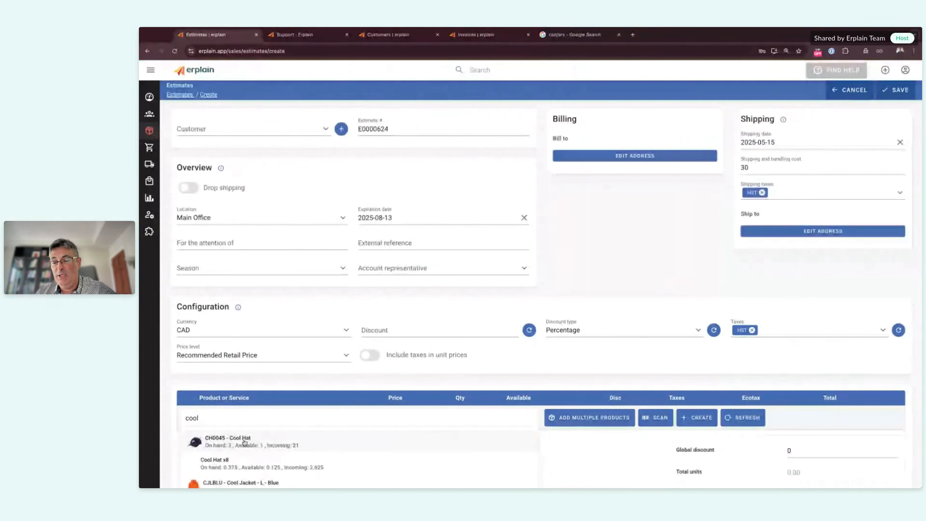
click(243, 440)
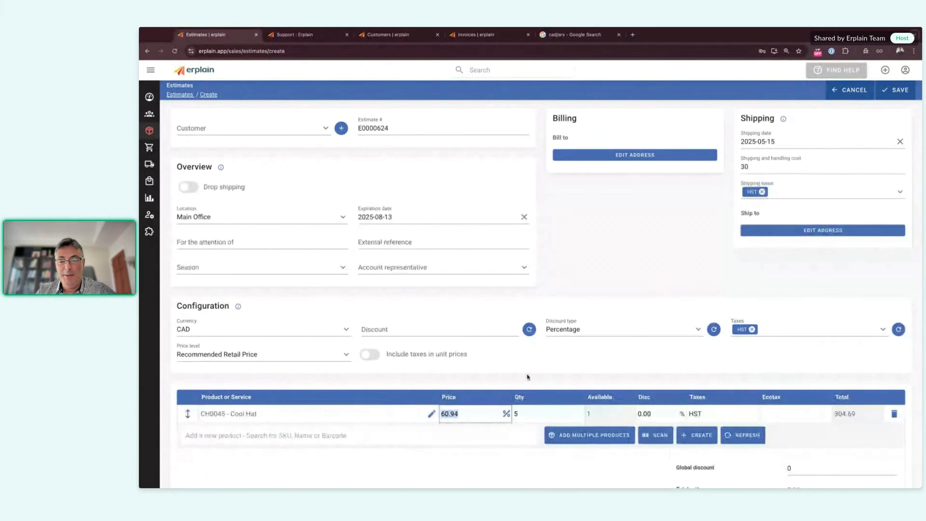
scroll(527, 376, down, 2)
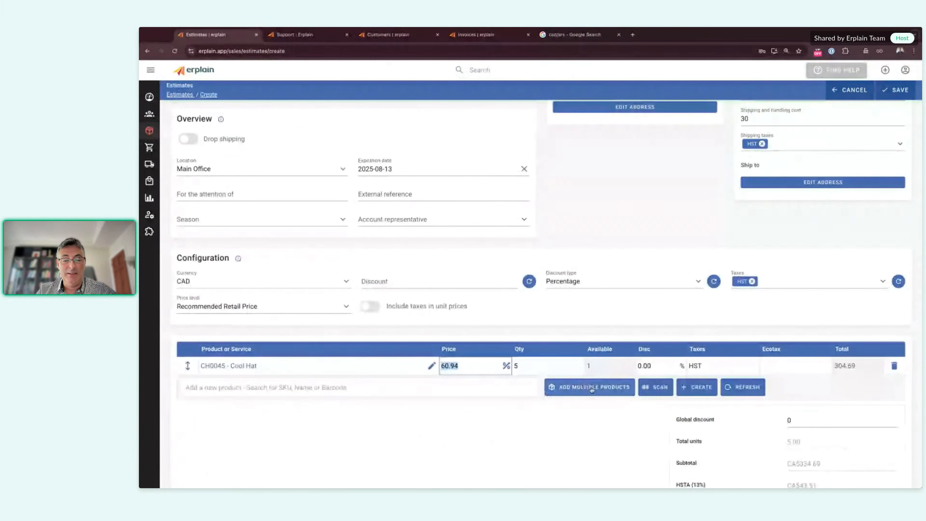
click(587, 389)
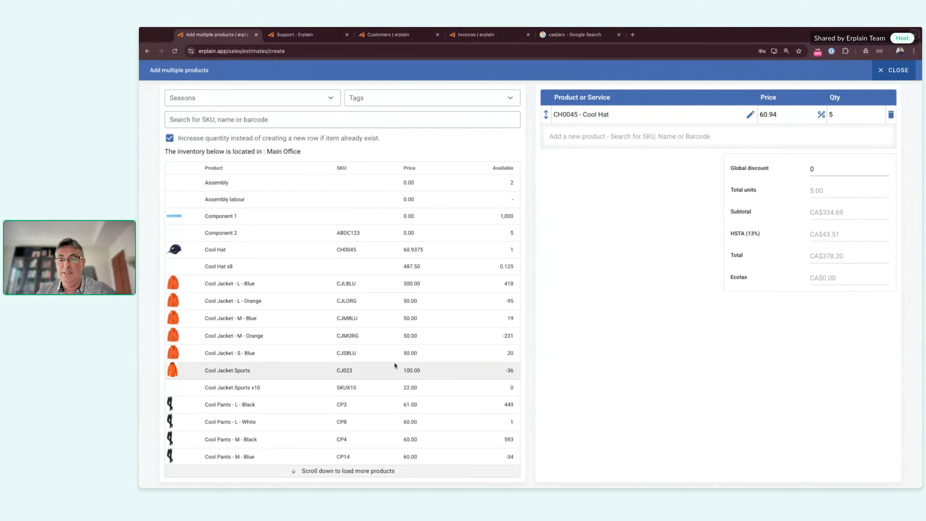
Step: Add Cool Pants - S - Black from Male-tagged products, then start a new product
click(371, 99)
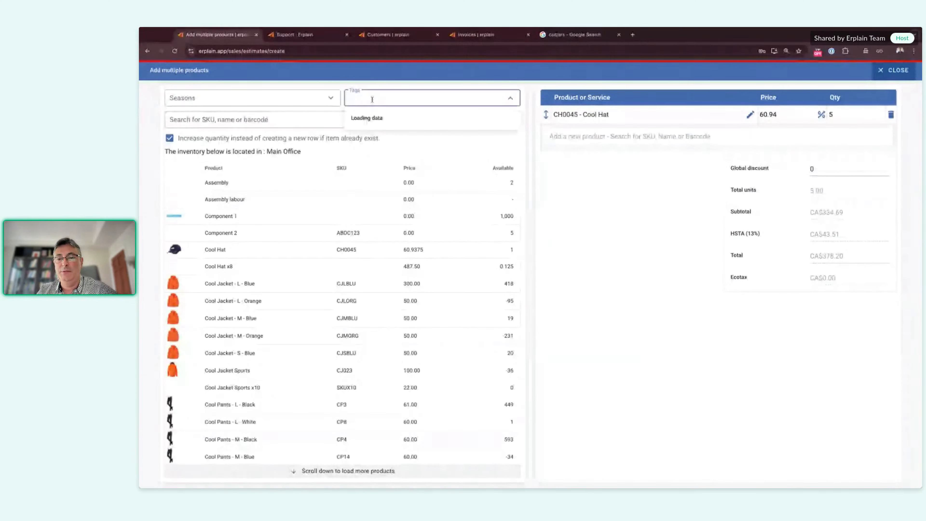
click(368, 151)
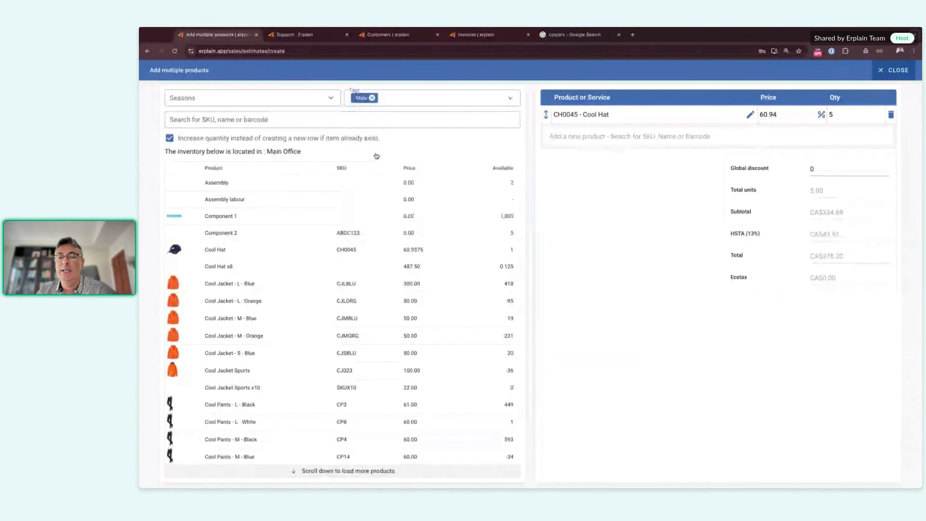
scroll(296, 209, down, 5)
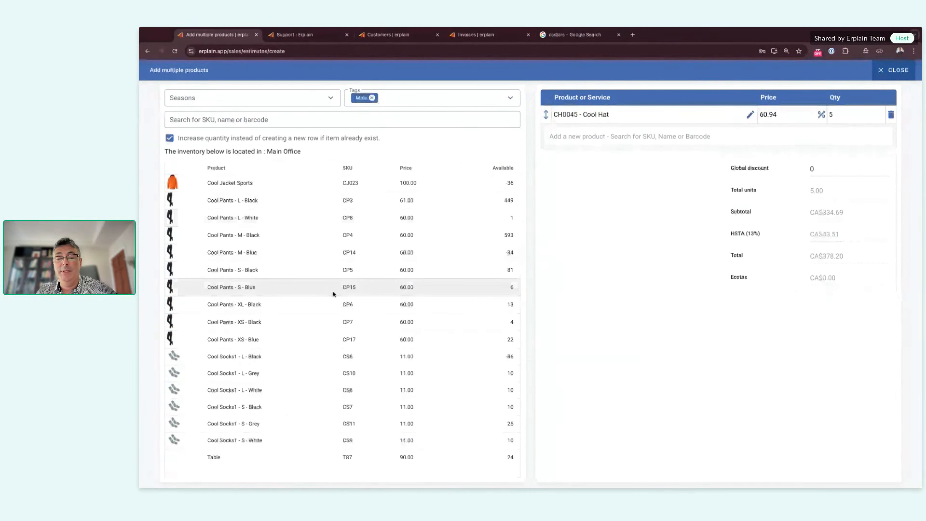
click(271, 269)
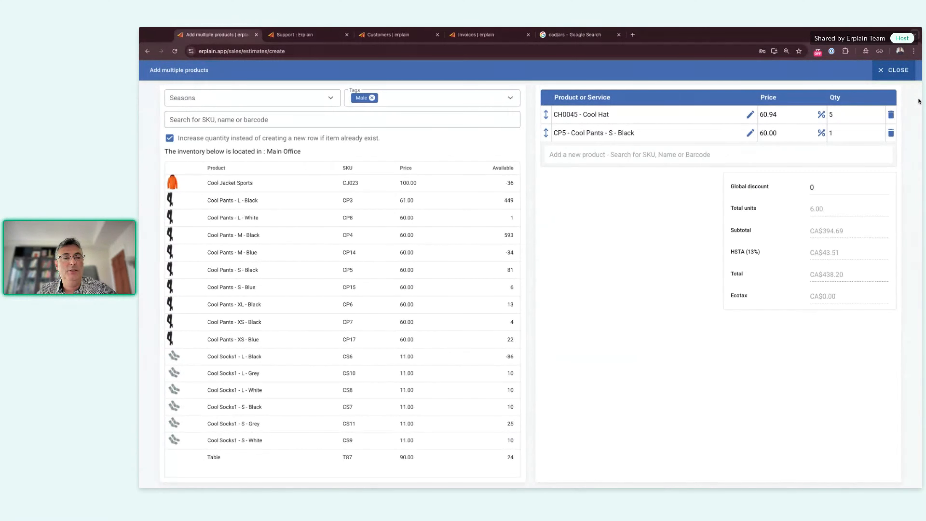
click(894, 70)
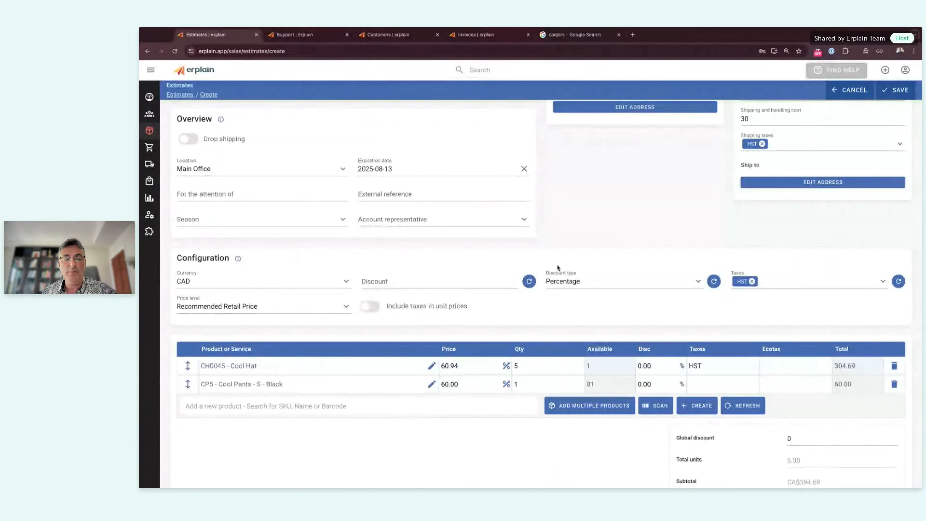
click(885, 70)
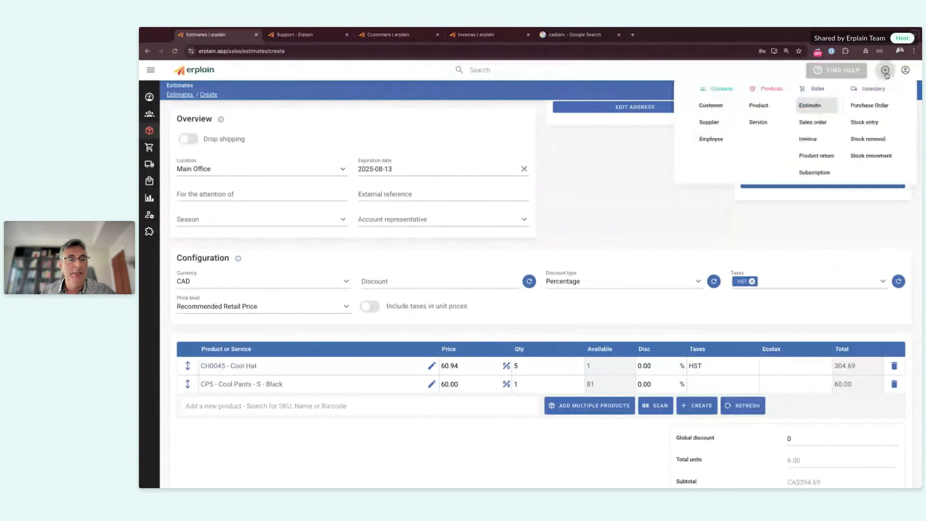
click(760, 106)
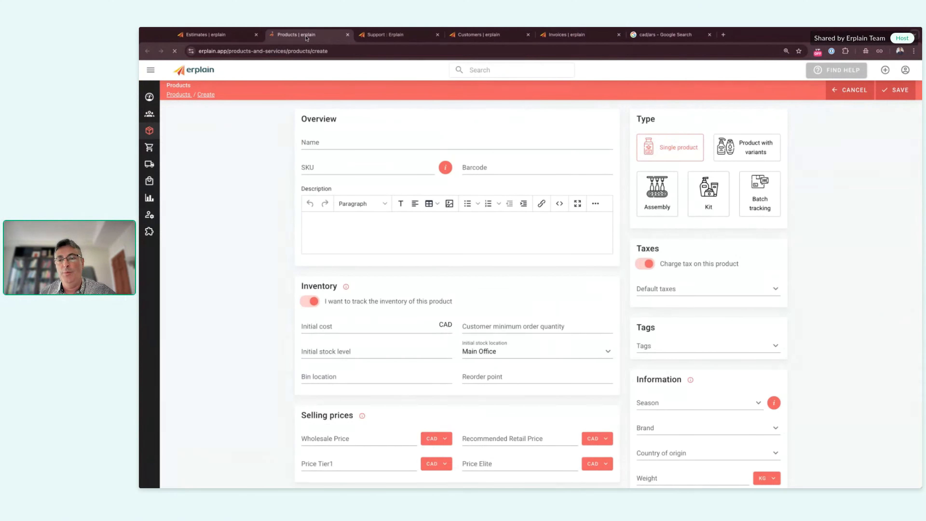
click(483, 167)
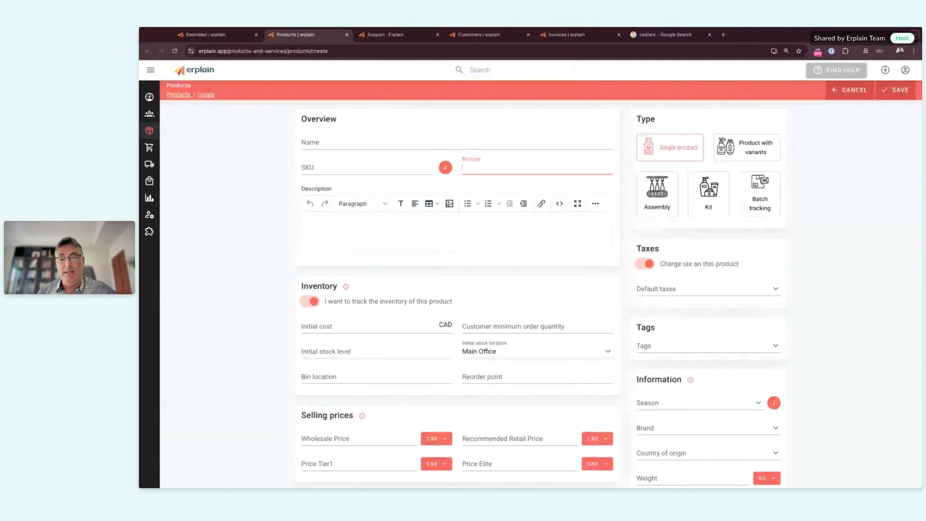
text(3309458340)
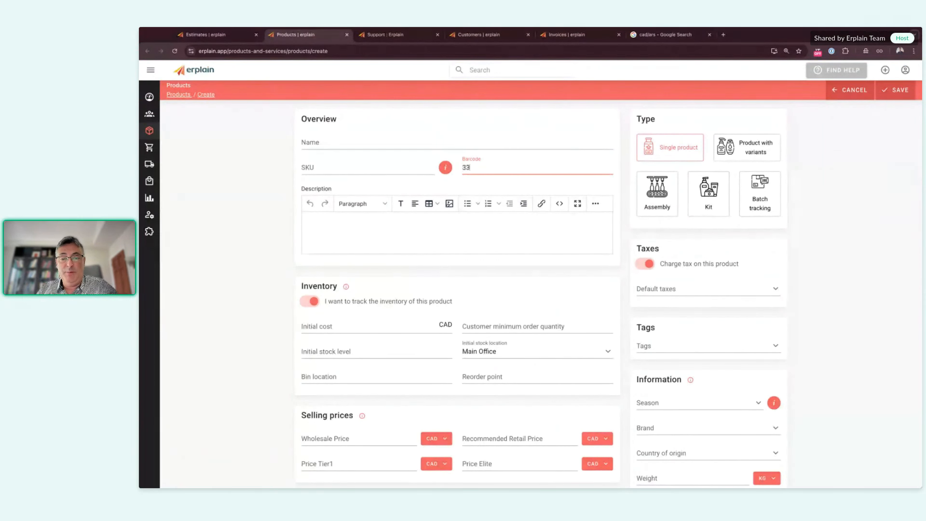
key(BackSpace)
key(BackSpace)
key(BackSpace)
key(BackSpace)
key(BackSpace)
key(BackSpace)
key(BackSpace)
key(BackSpace)
key(BackSpace)
key(BackSpace)
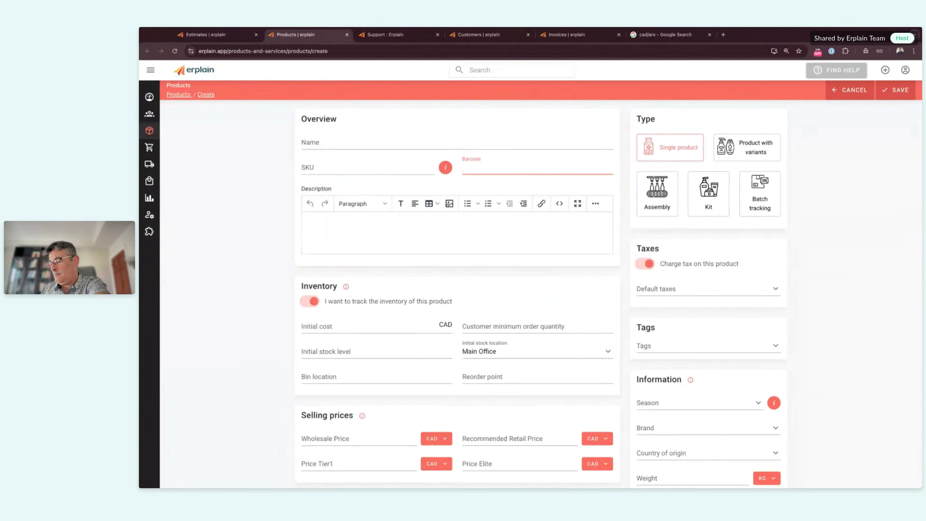
text(012345678905)
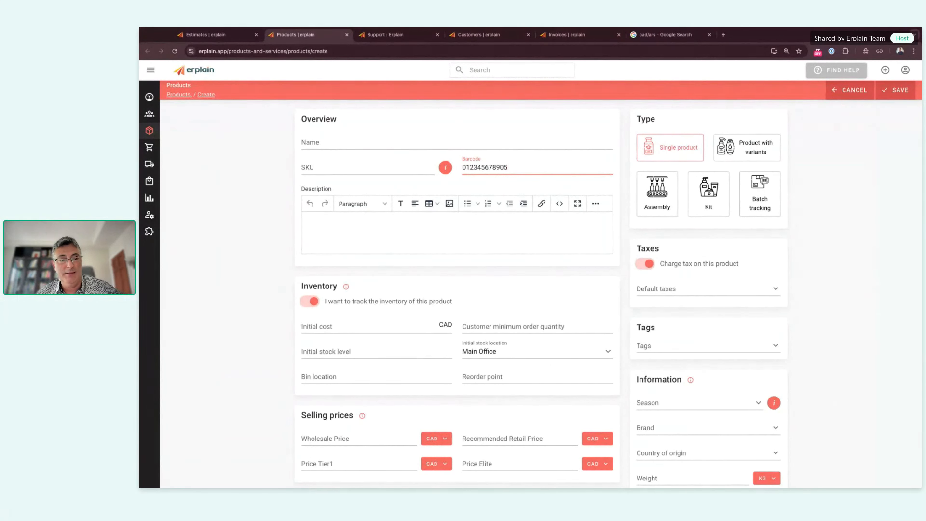
click(804, 179)
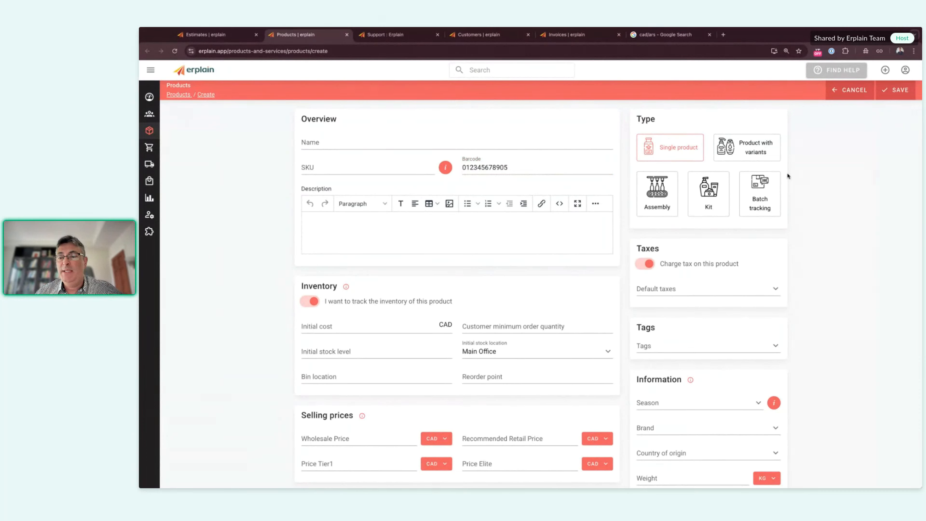
Step: Open sales order SO0001061 and create shipping order SH0000959 from it
mouse_move(151, 157)
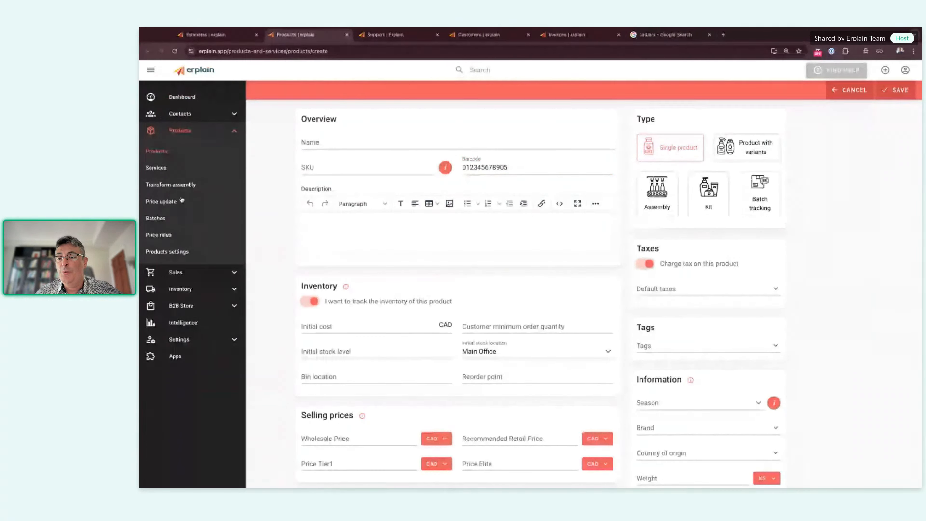
click(176, 272)
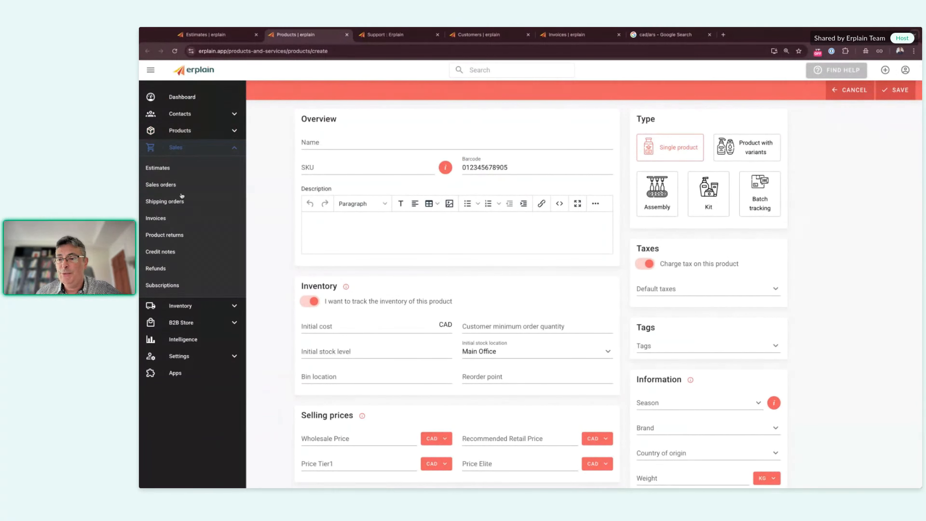
click(160, 185)
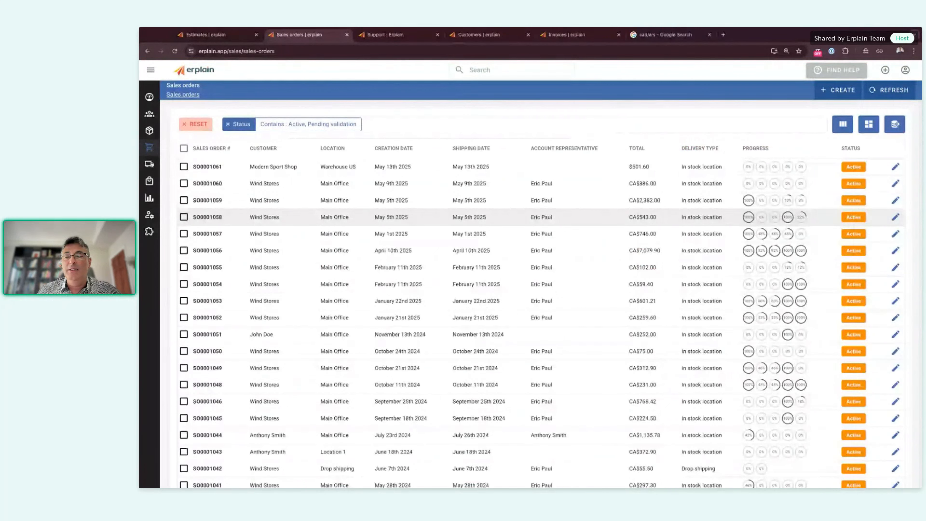
click(211, 167)
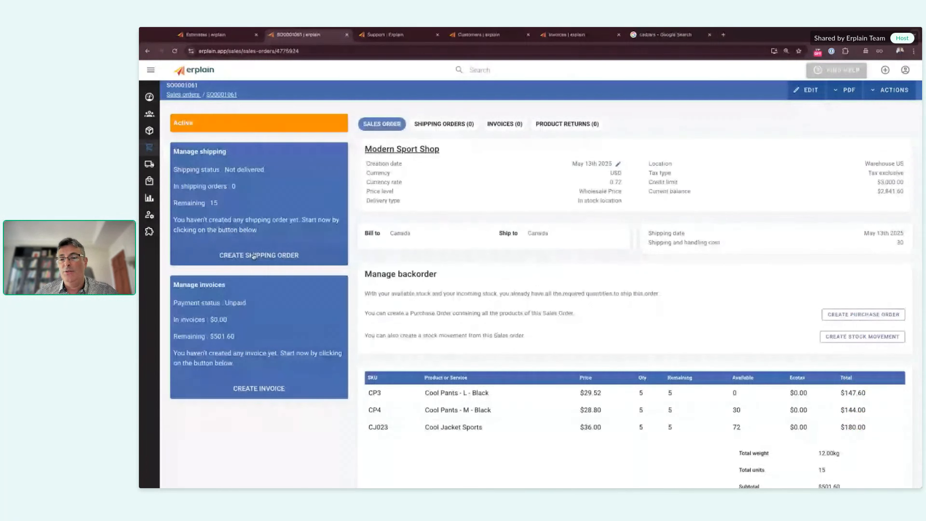
click(254, 255)
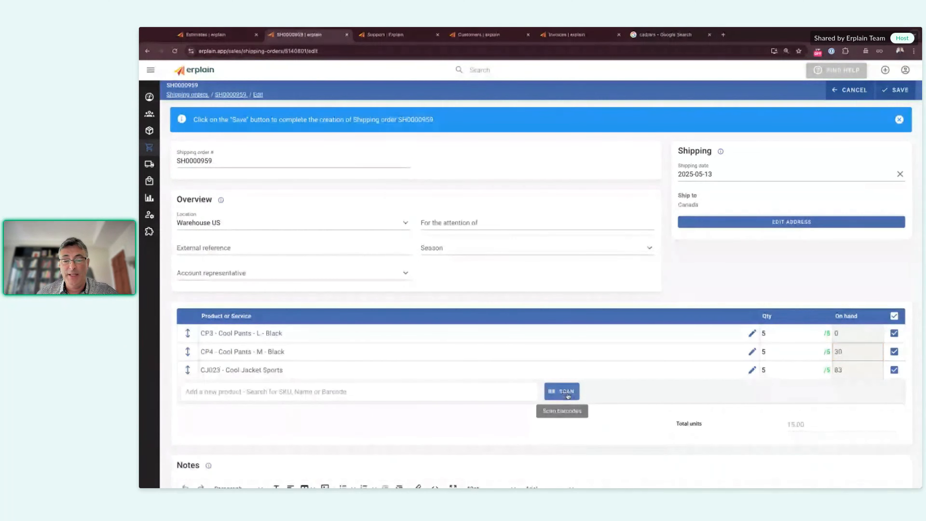
Step: Scan the shipment after zeroing all quantities, setting CP4 to 3 so 1 CP3 and 3 CP4 ship
click(564, 391)
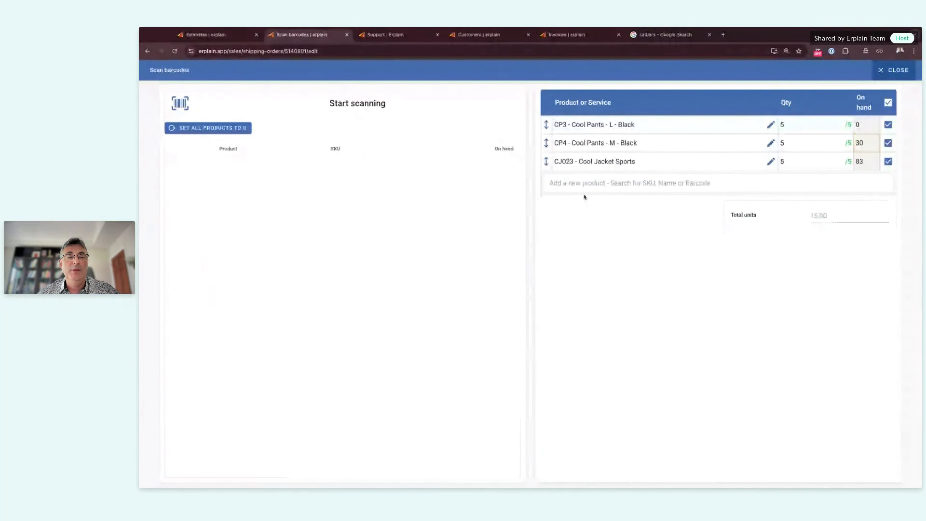
click(201, 131)
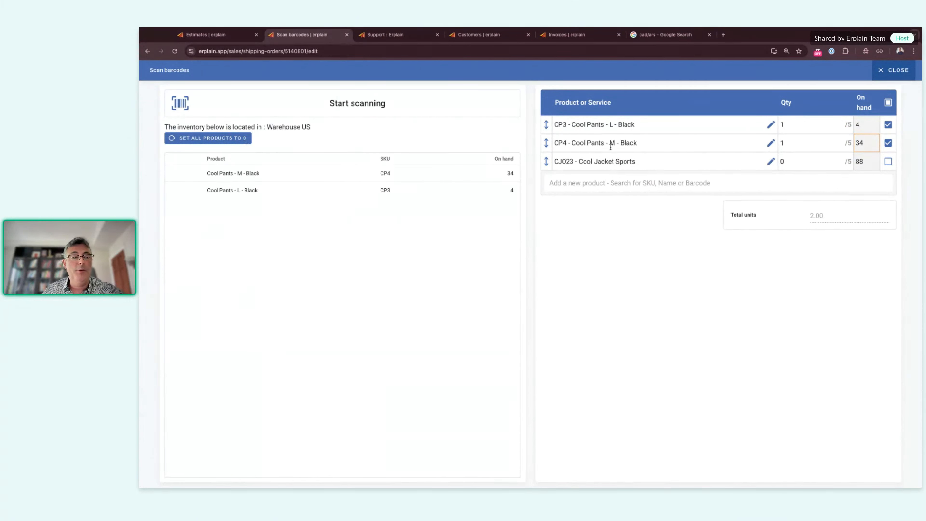
click(790, 142)
text(3)
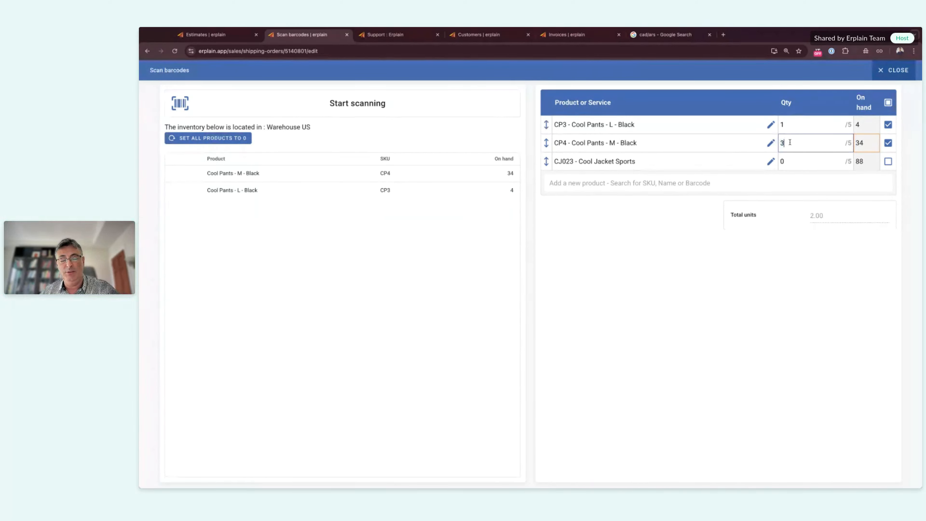
click(684, 307)
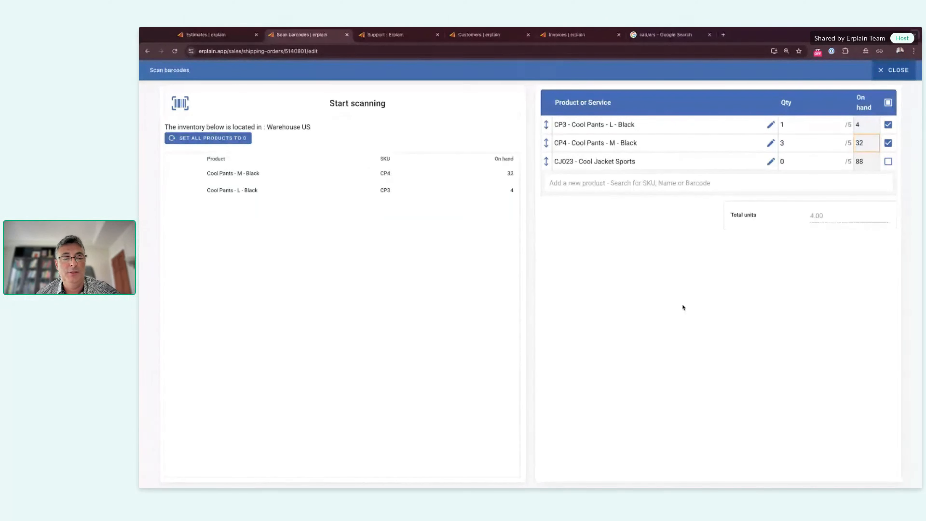
click(897, 71)
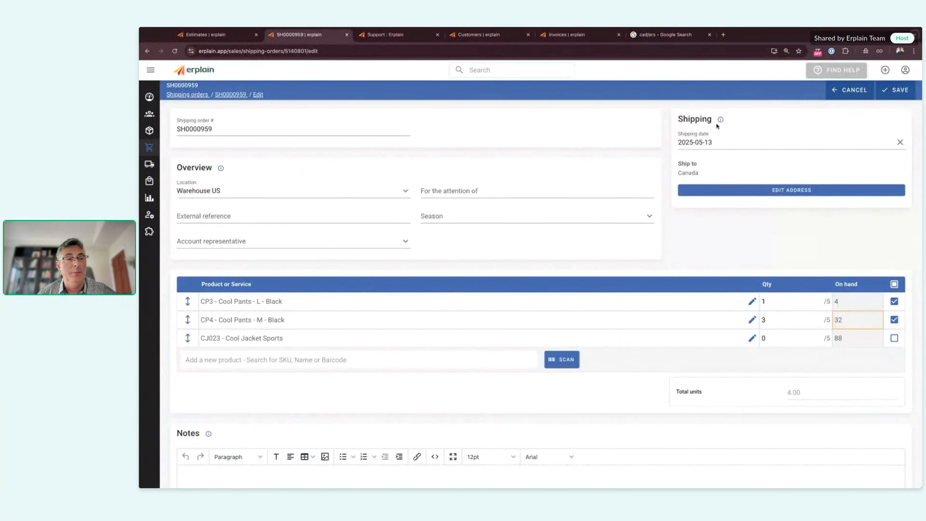
Step: Start a new estimate for customer Wind Stores, found by typing 'win'
click(885, 71)
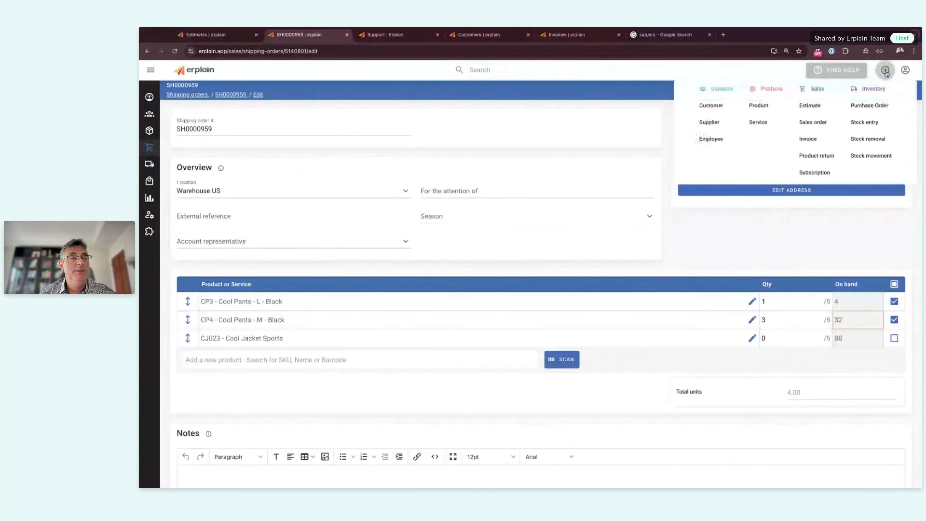
click(810, 106)
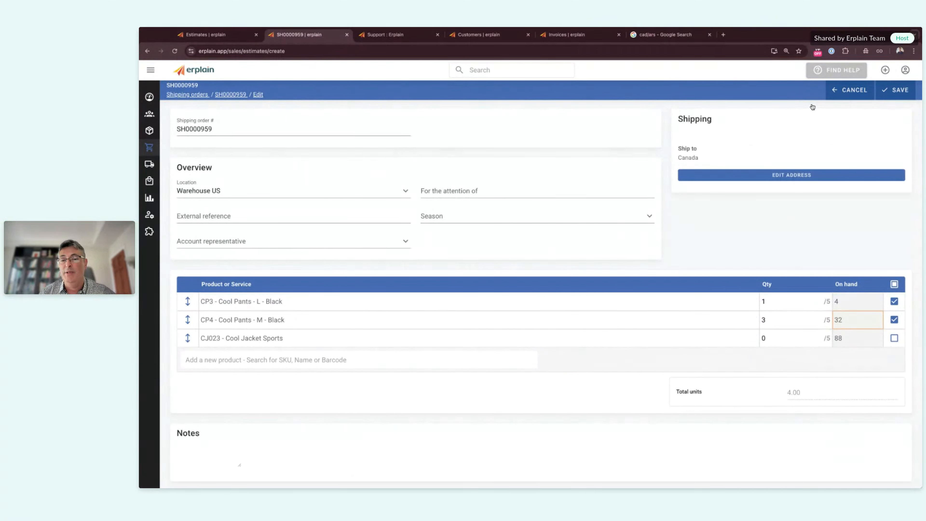
click(321, 128)
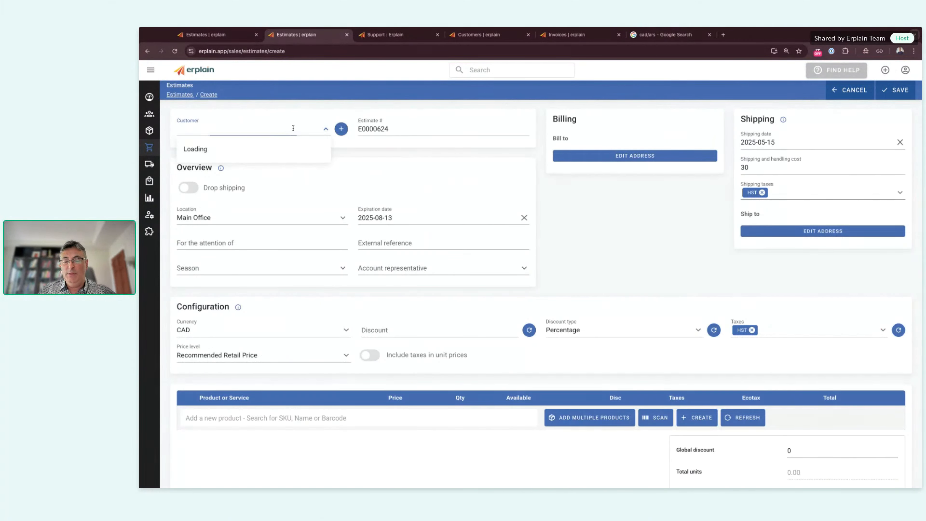
text(win)
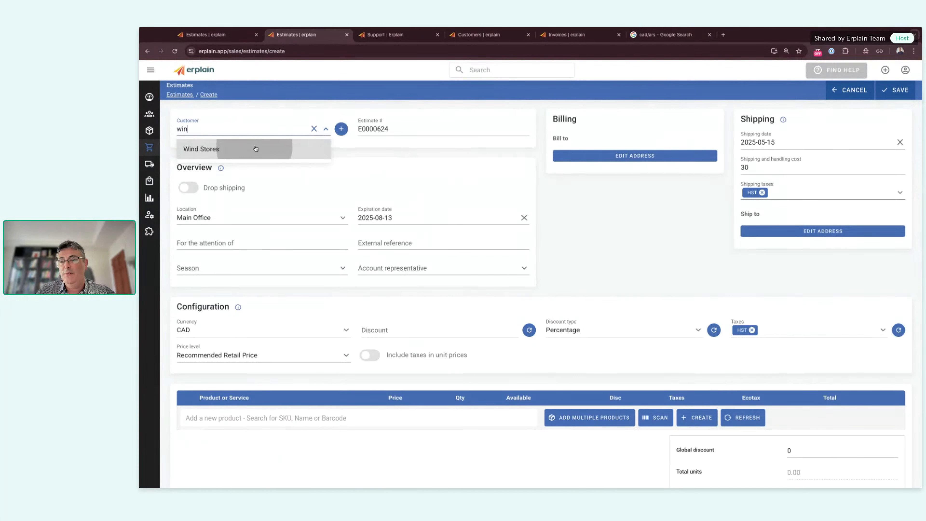
click(255, 149)
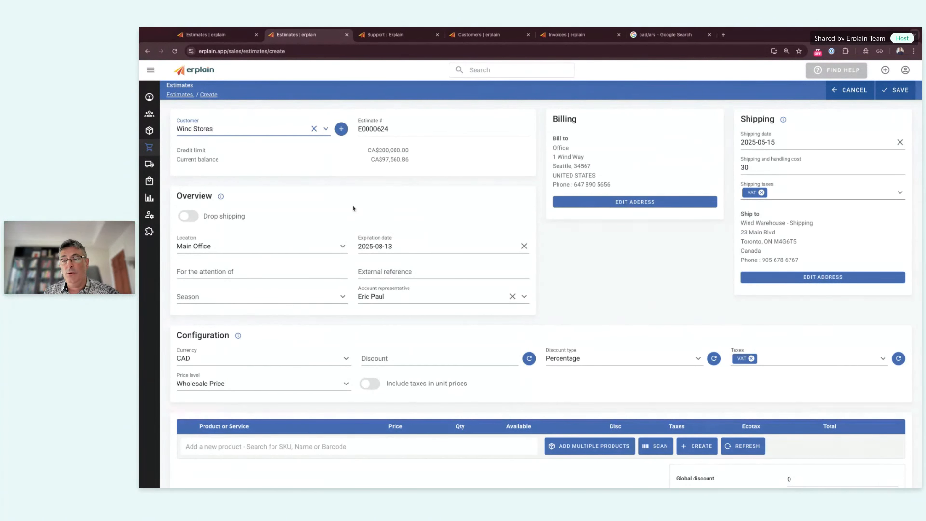
Step: Highlight Wind Stores' CA$200,000.00 credit limit and current balance amounts on the estimate
drag(414, 150, 412, 149)
double_click(411, 151)
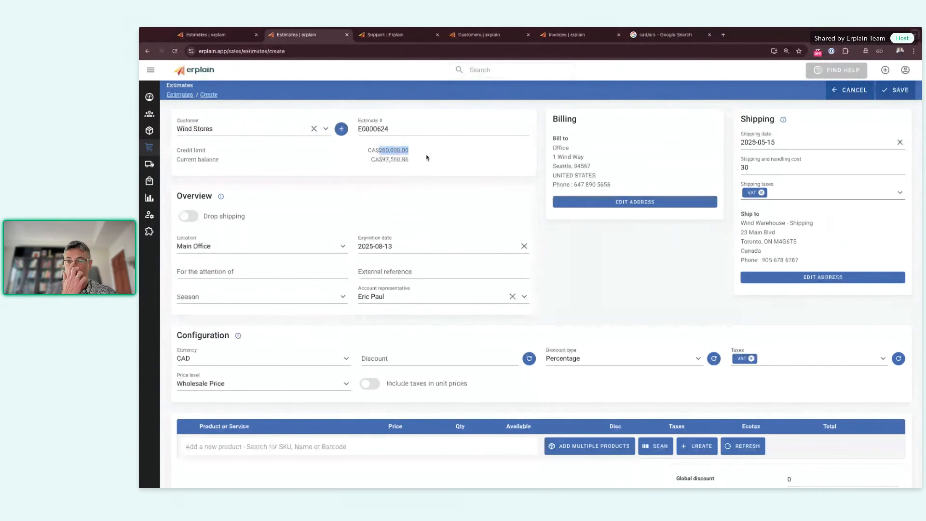
click(428, 172)
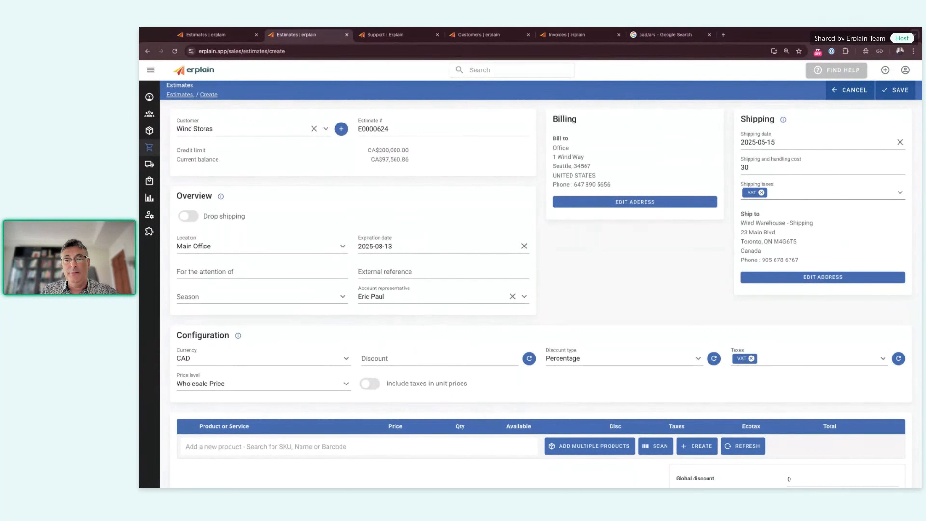
drag(382, 157, 419, 161)
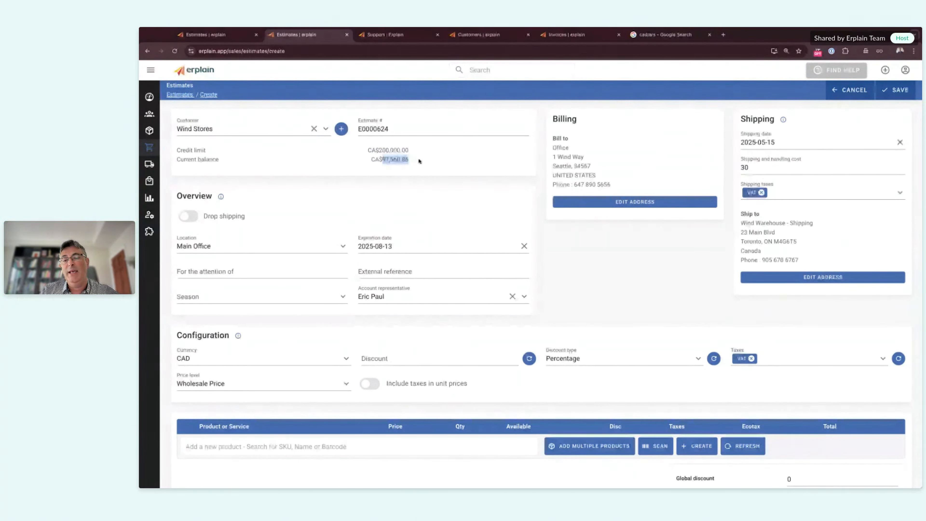
click(417, 161)
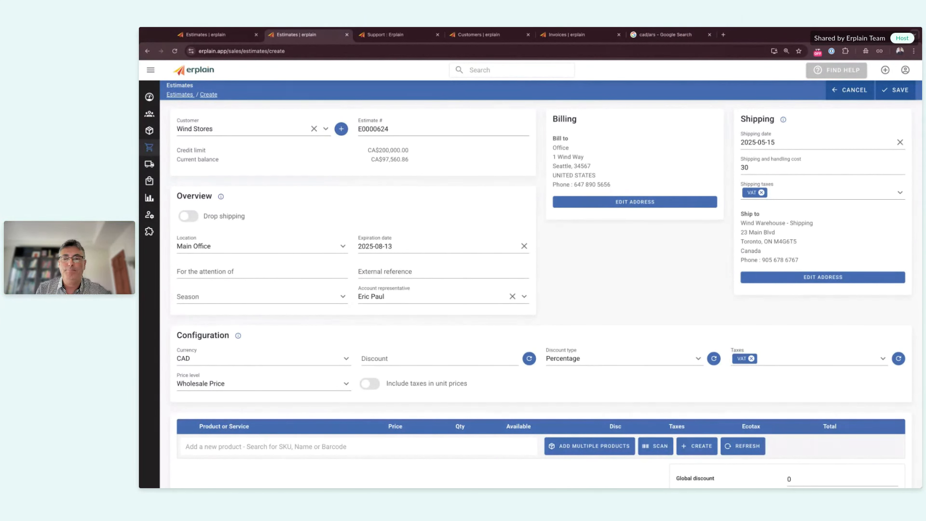
Step: On a new customer form, leave the credit limit empty and set minimum order value 5000
click(885, 70)
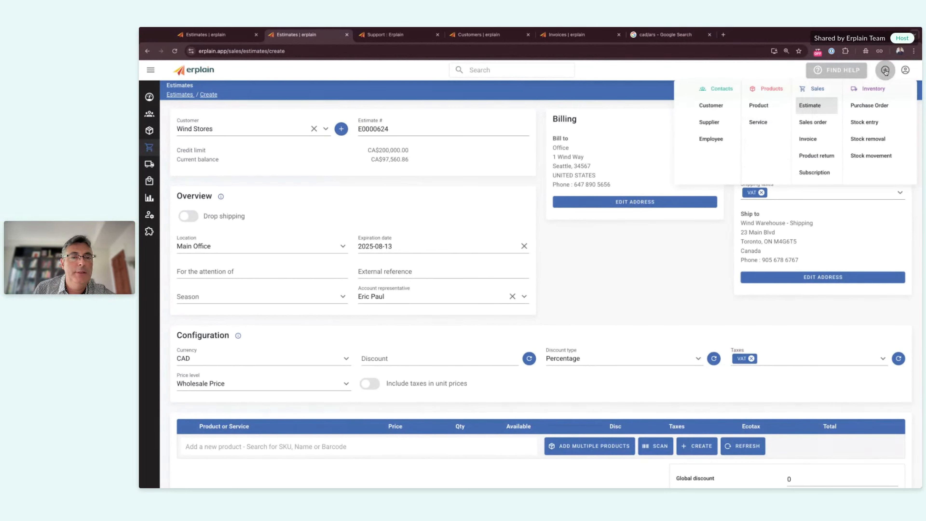
click(713, 106)
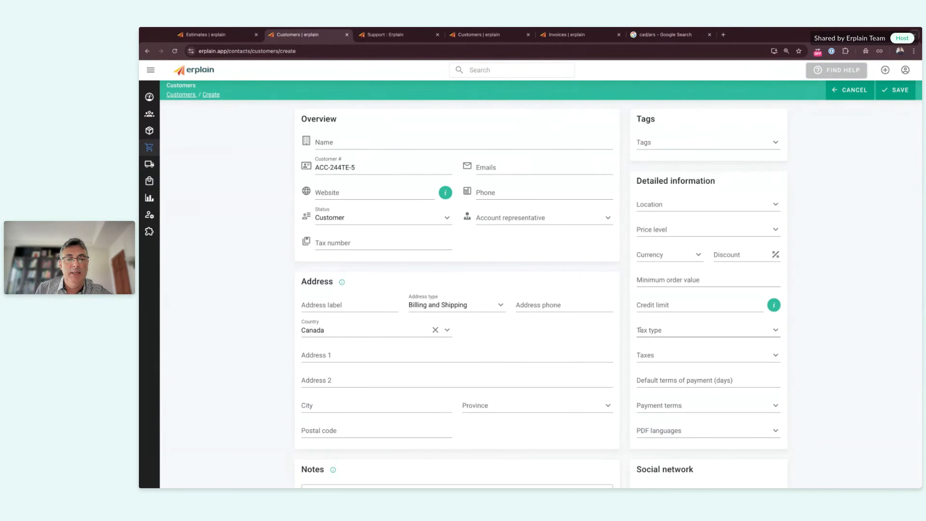
click(658, 306)
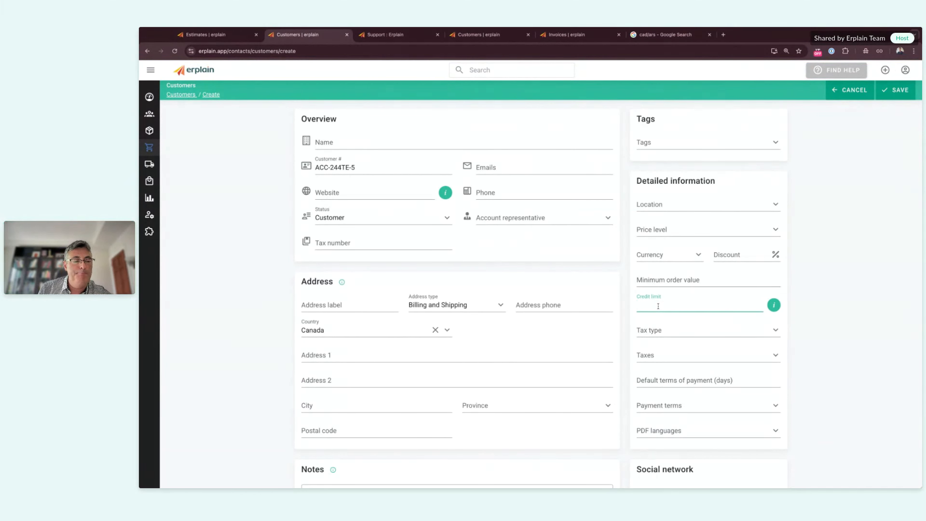
click(821, 290)
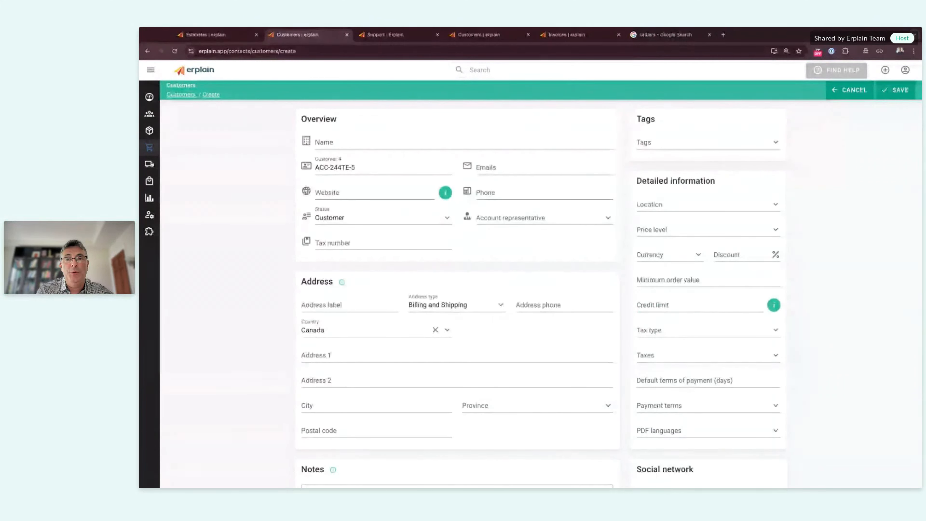
click(670, 280)
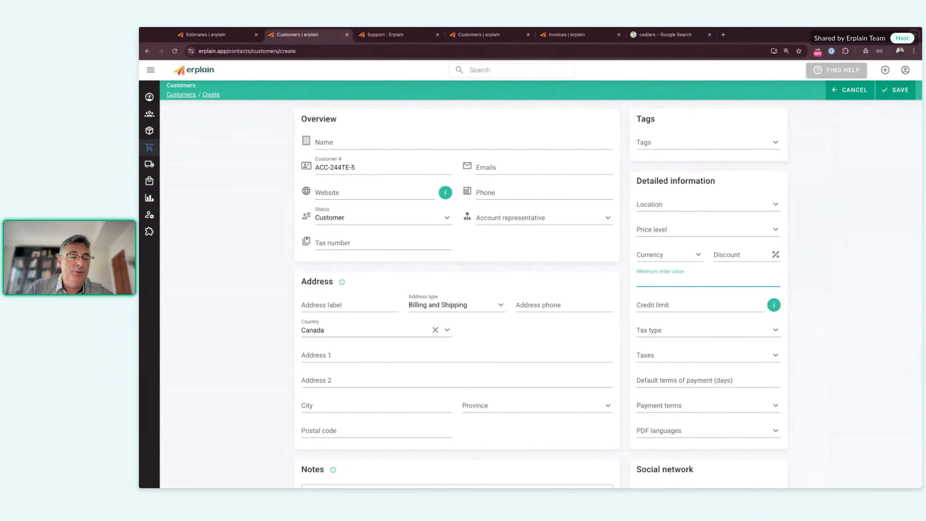
text(5)
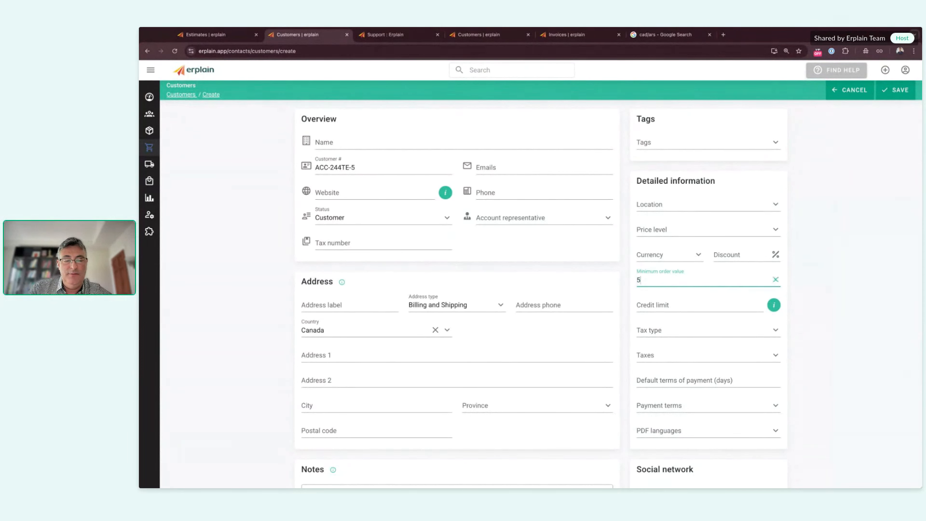
text(000)
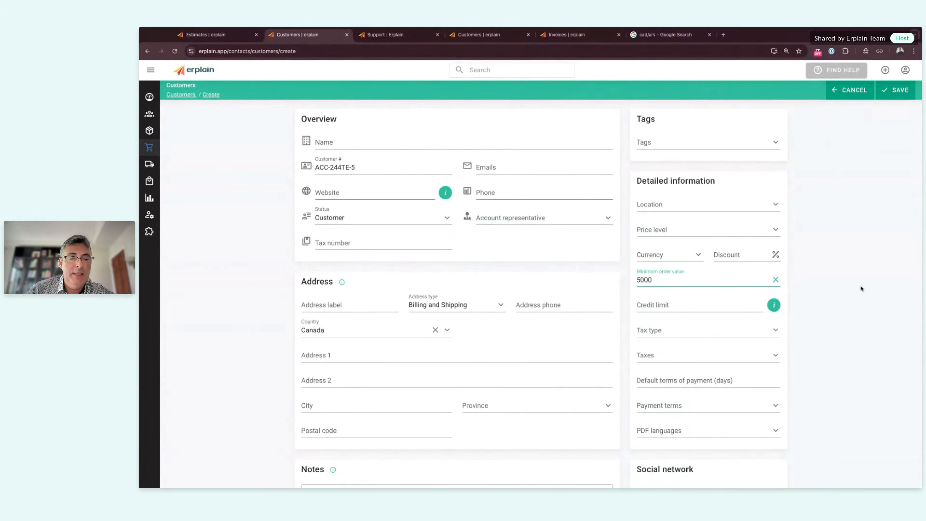
click(861, 289)
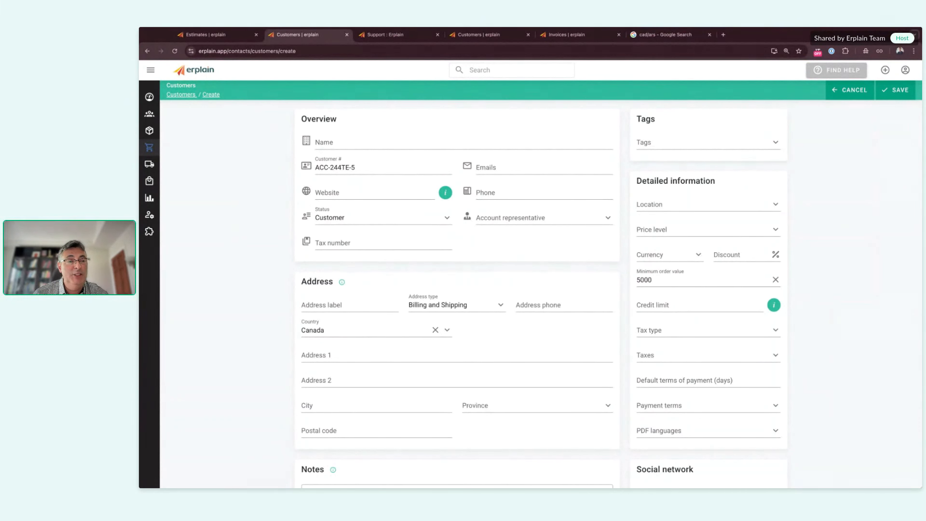
Step: Enter customer minimum order quantity 10 on a new product form, then return to Products
click(885, 70)
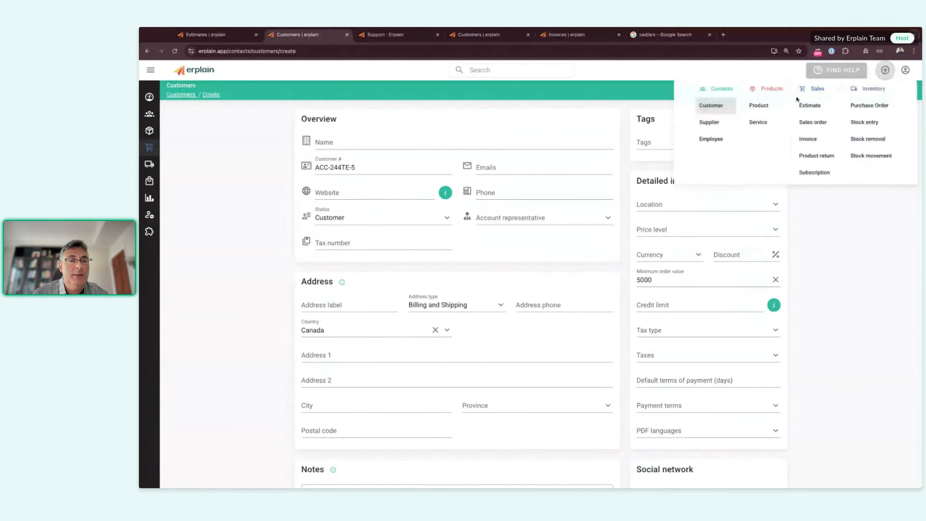
click(762, 107)
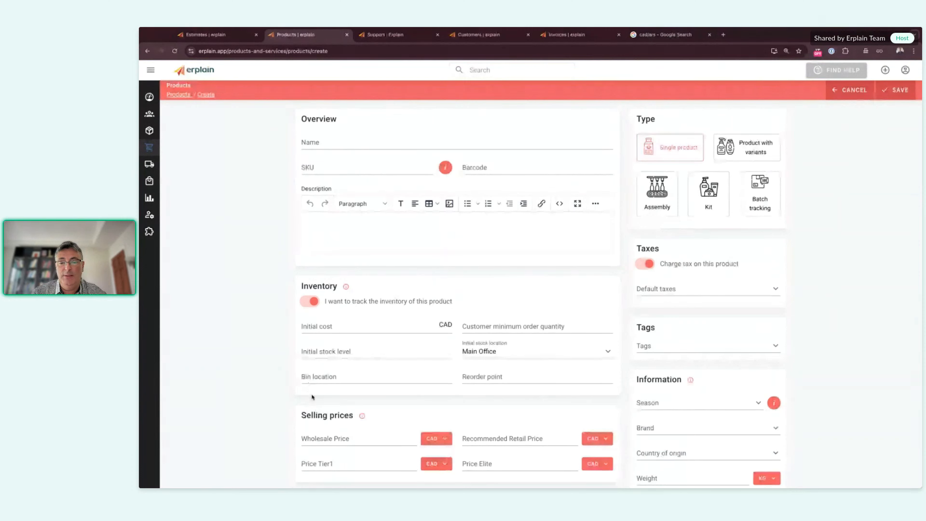
click(517, 325)
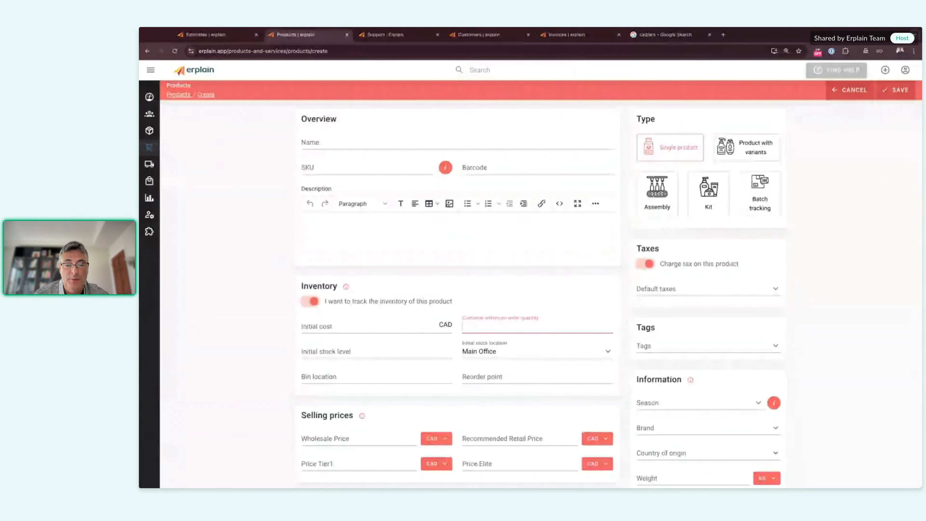
text(1)
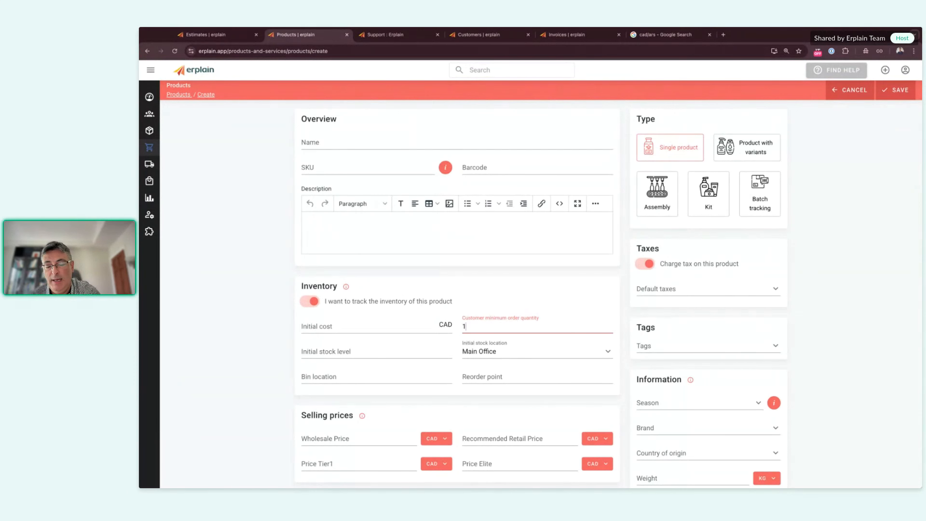
text(0)
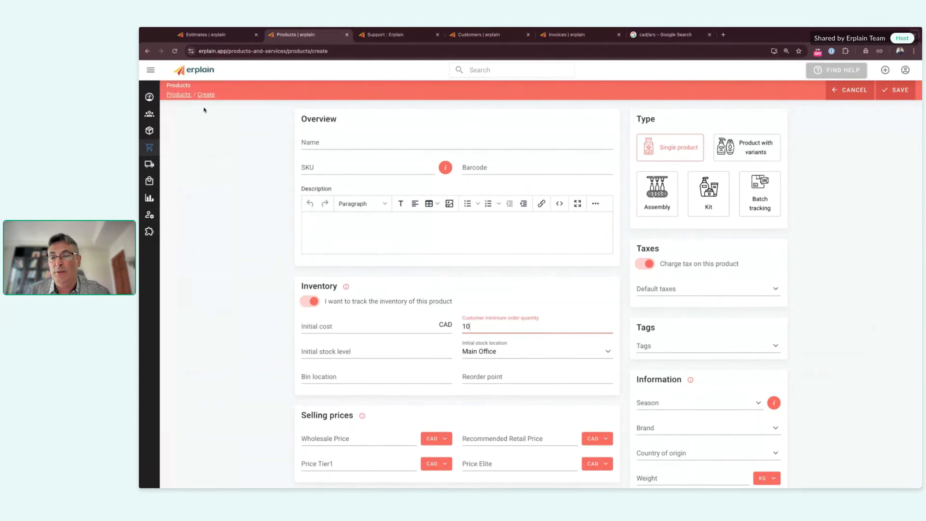
click(179, 96)
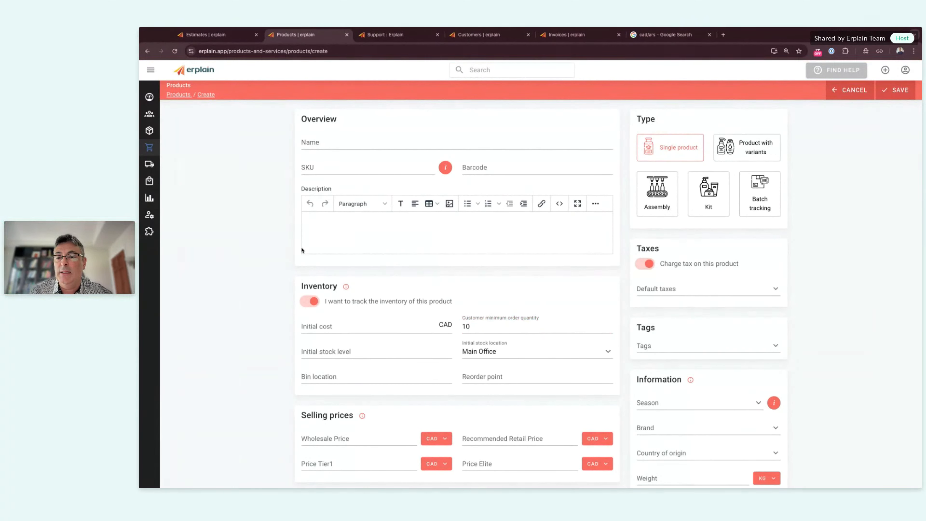
Step: Open the Cool Tennis Hat product page and scroll down to its Packagings section
click(227, 268)
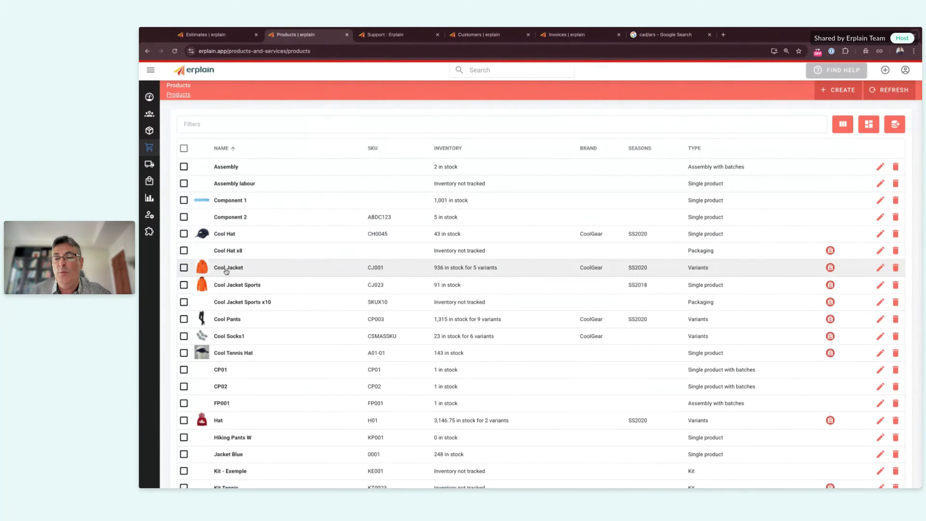
click(148, 52)
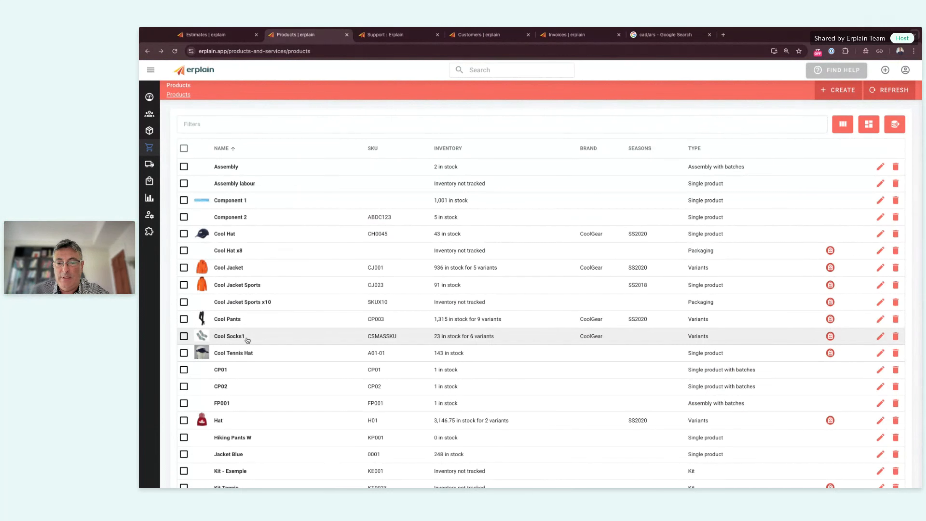
click(237, 358)
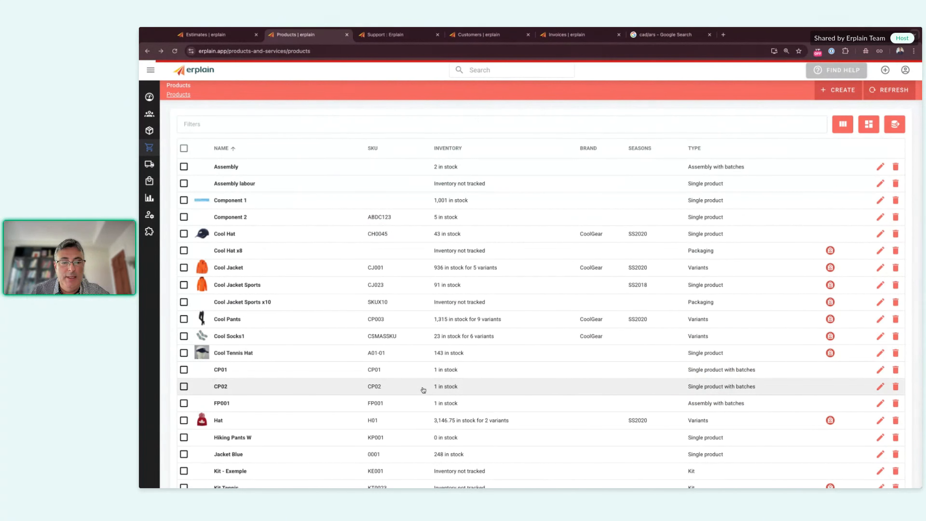
scroll(564, 346, down, 5)
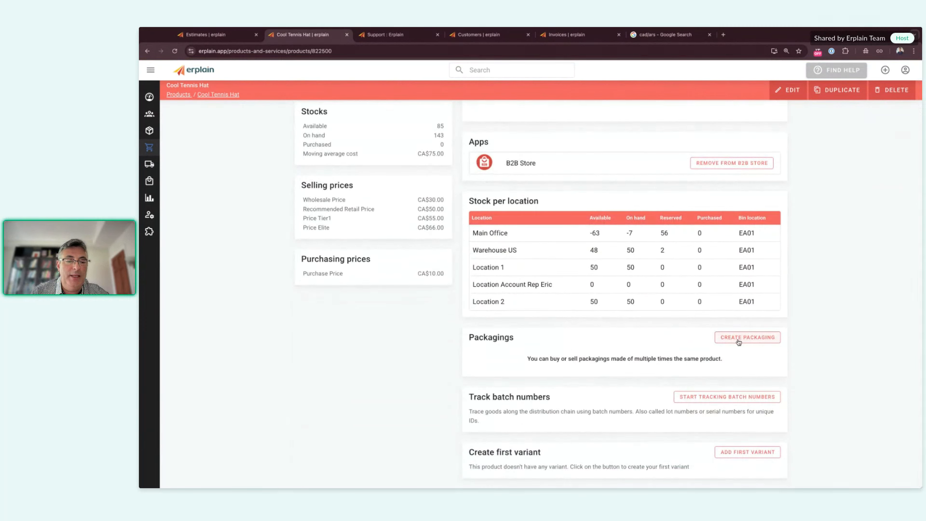
Step: Draft a 'Pack of 50' packaging with quantity 50, then discard it without saving
click(747, 338)
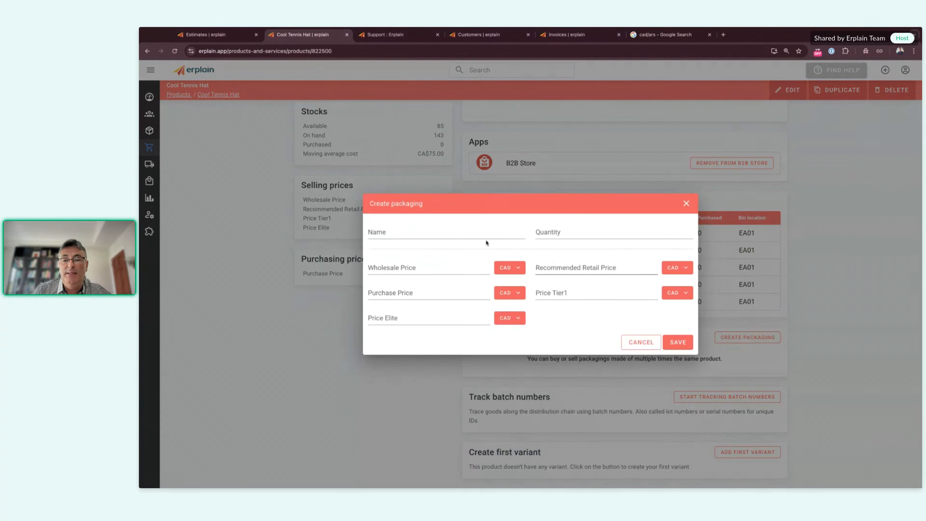
click(446, 234)
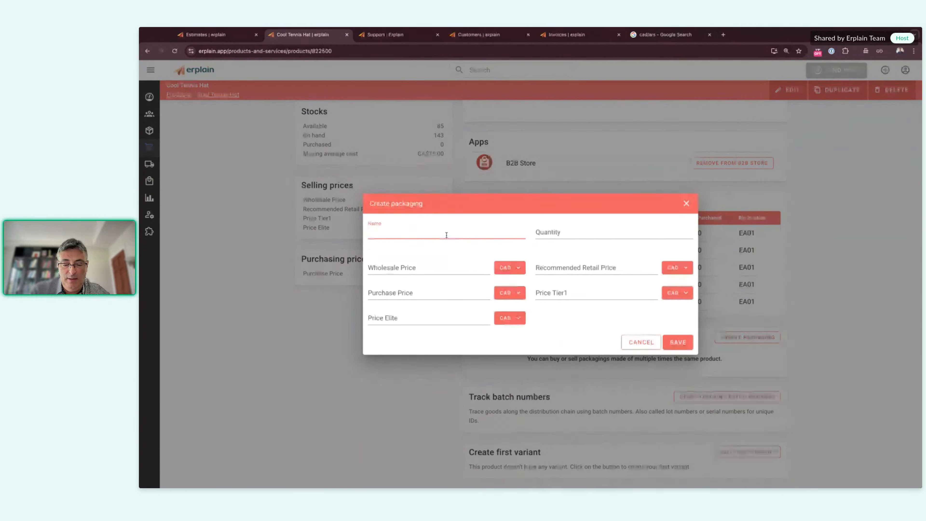
text(Pack)
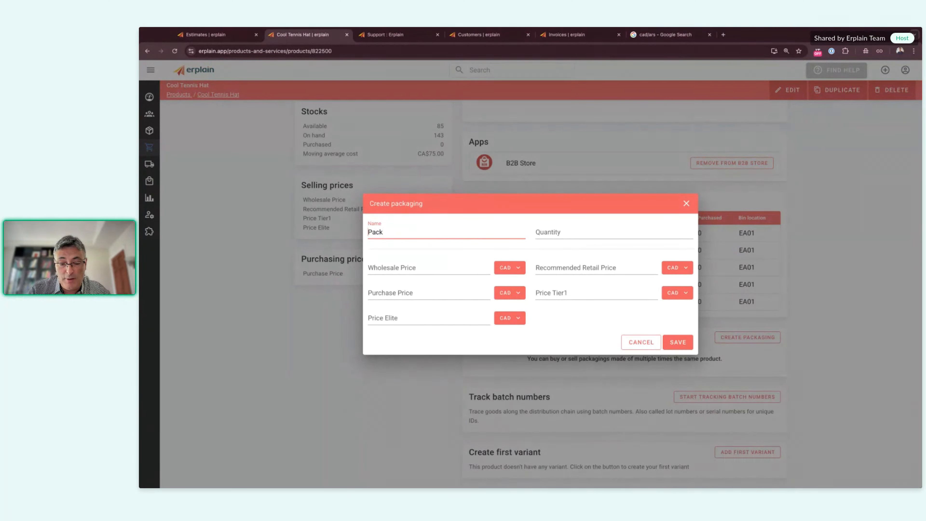
text(Name )
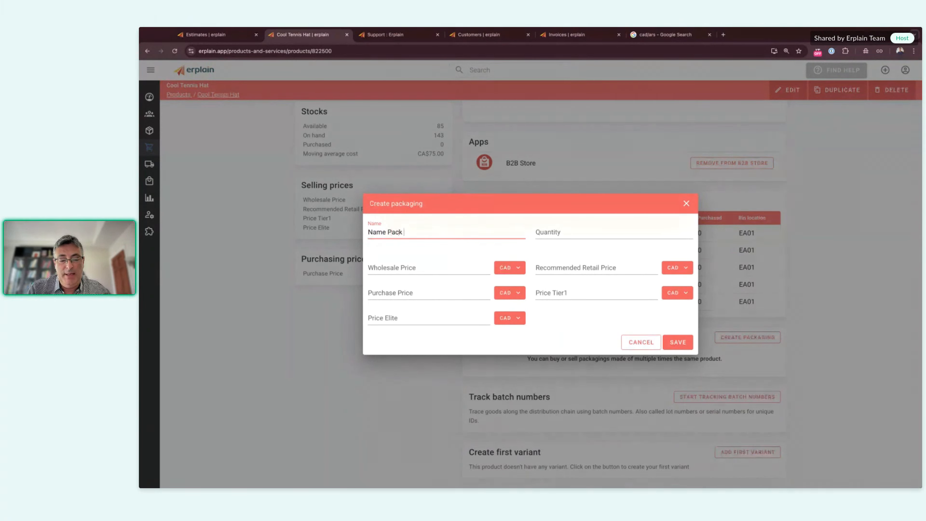
text(of )
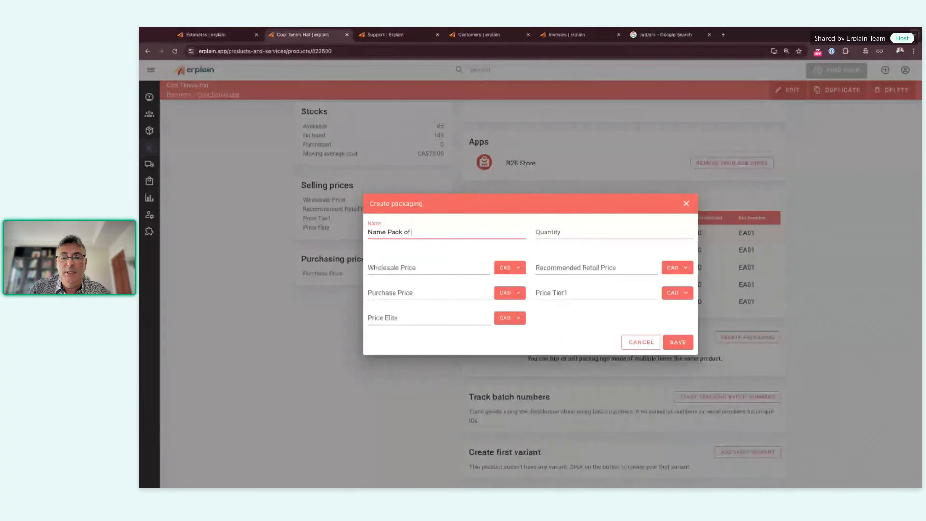
text(50)
click(542, 233)
text(50)
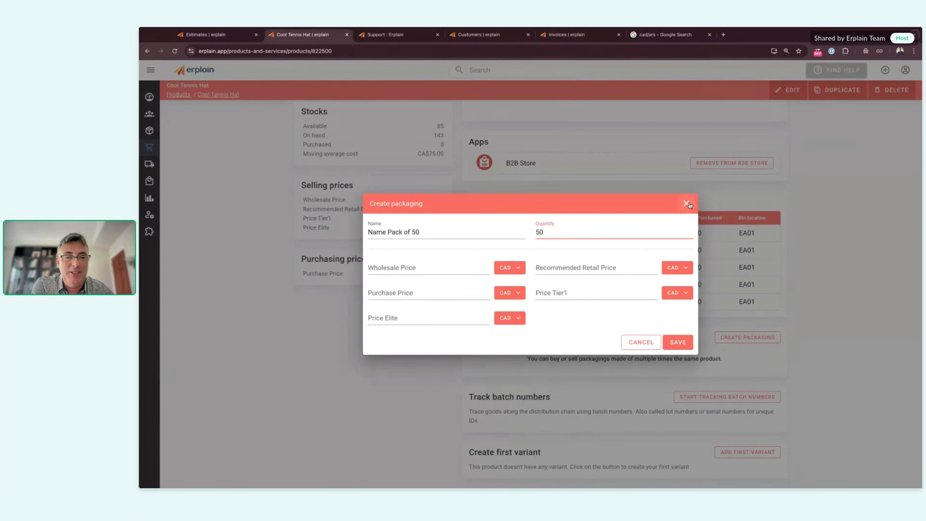
click(686, 203)
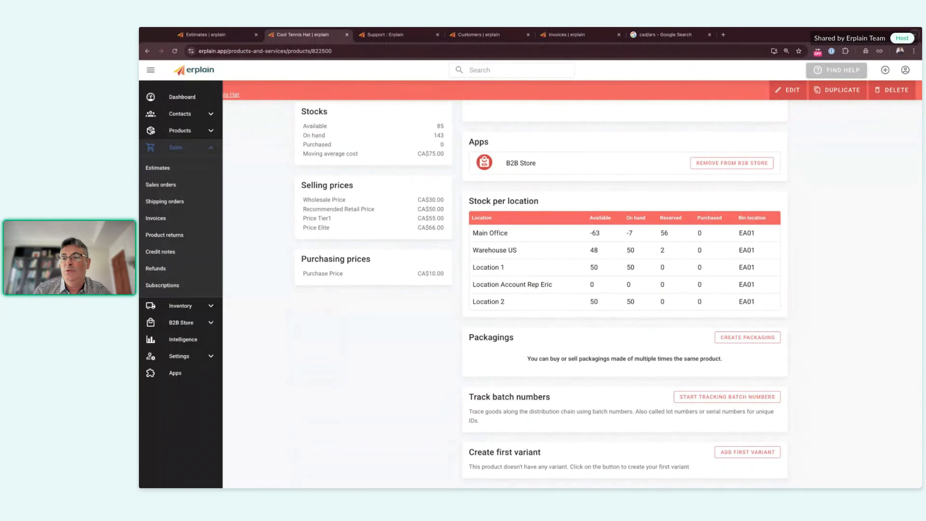
Step: Filter the full product list to products tagged Hiking
click(157, 130)
click(162, 157)
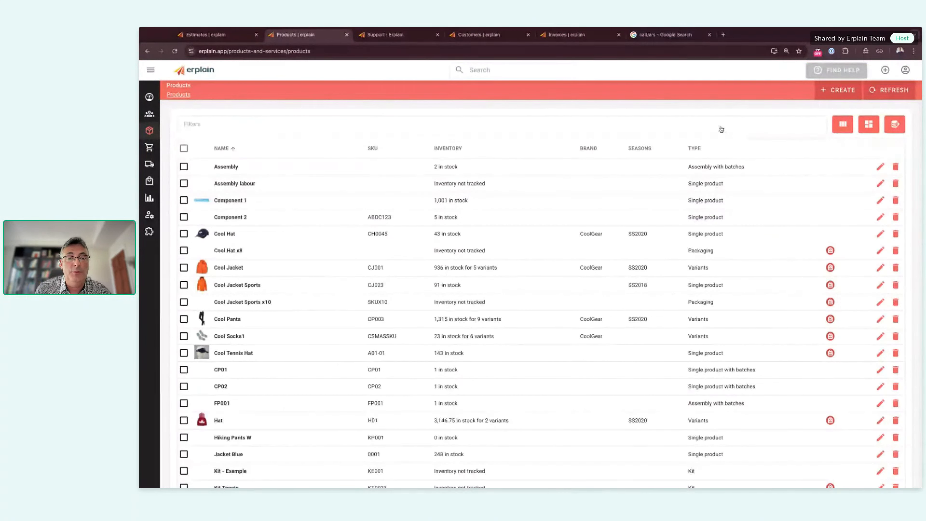
click(721, 129)
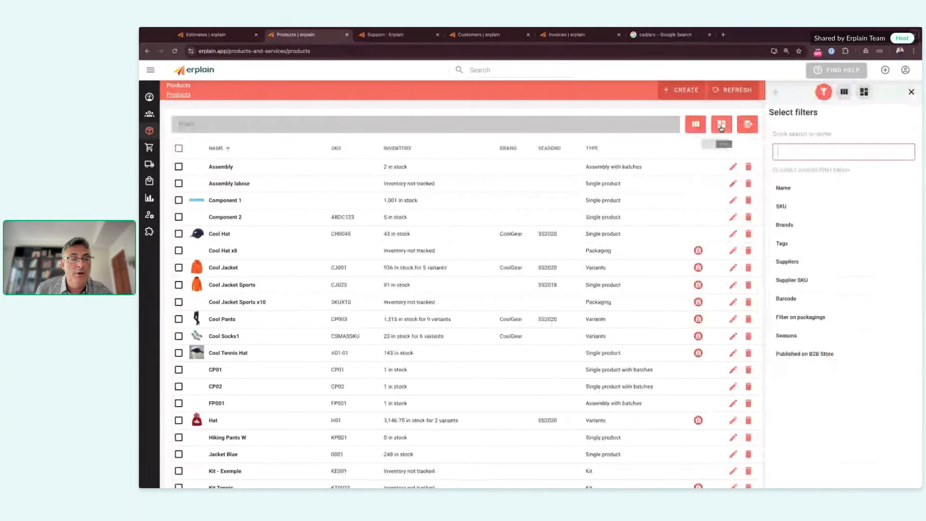
click(781, 243)
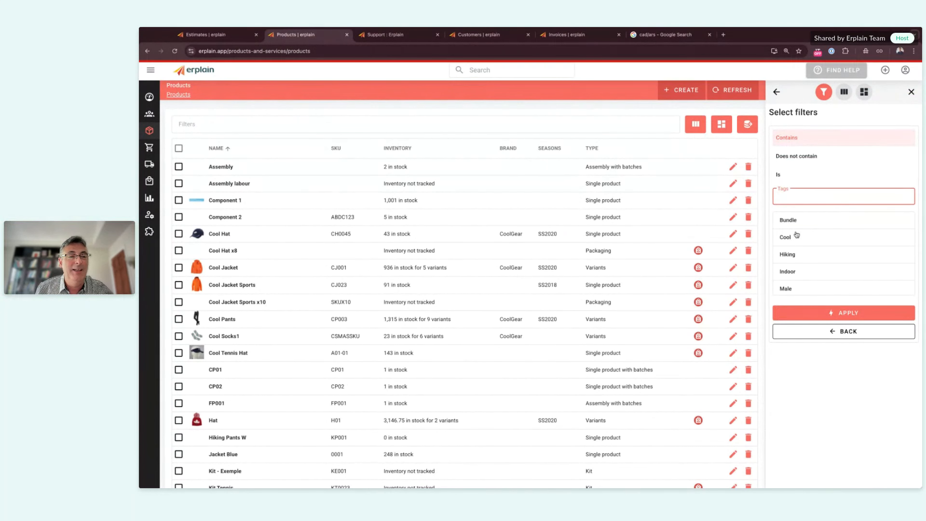
click(799, 254)
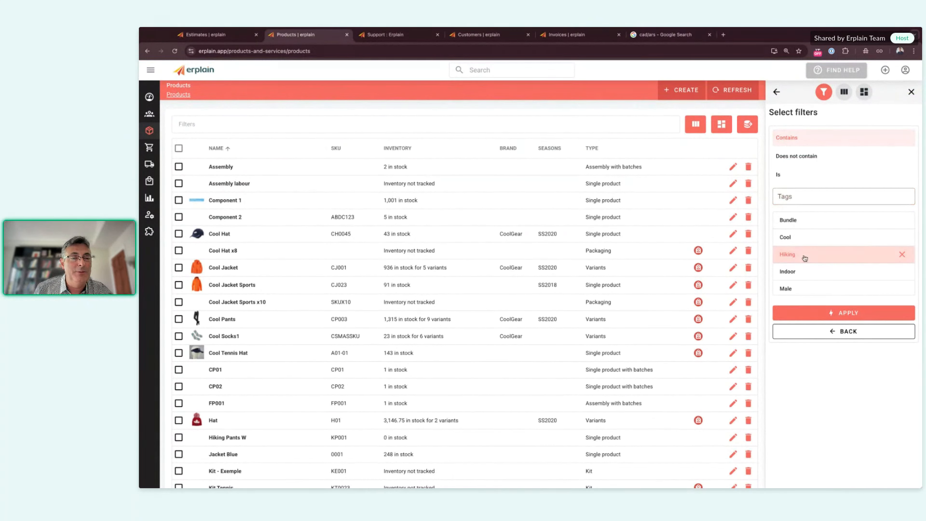
click(838, 314)
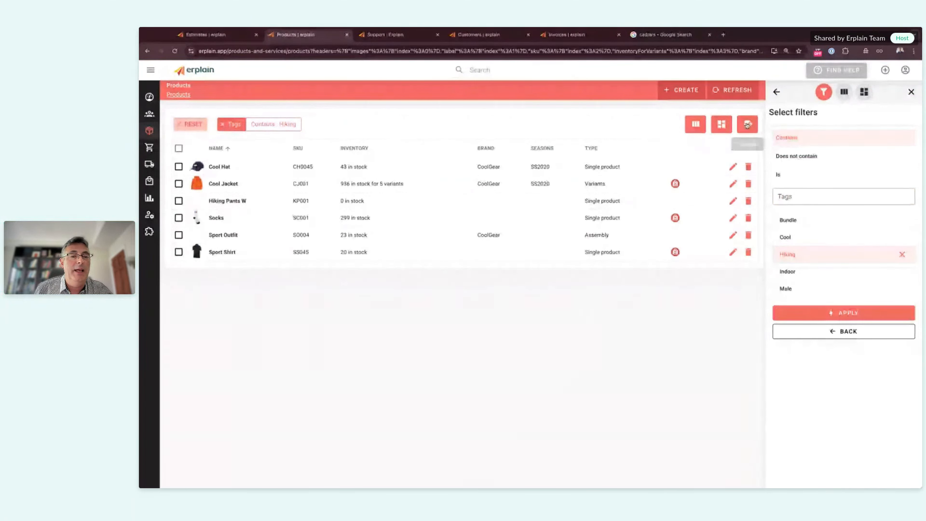
Step: Open the export for the filtered product list and close the format choice without exporting
click(747, 124)
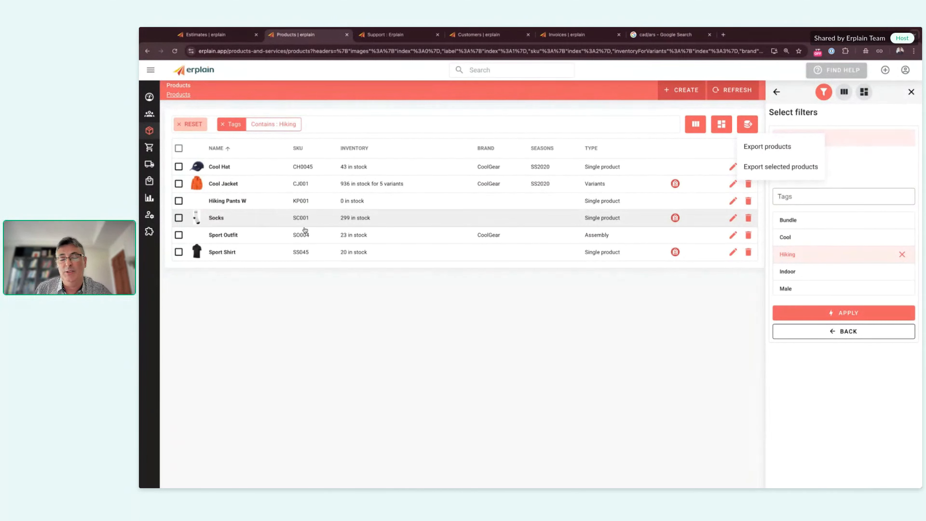
click(769, 147)
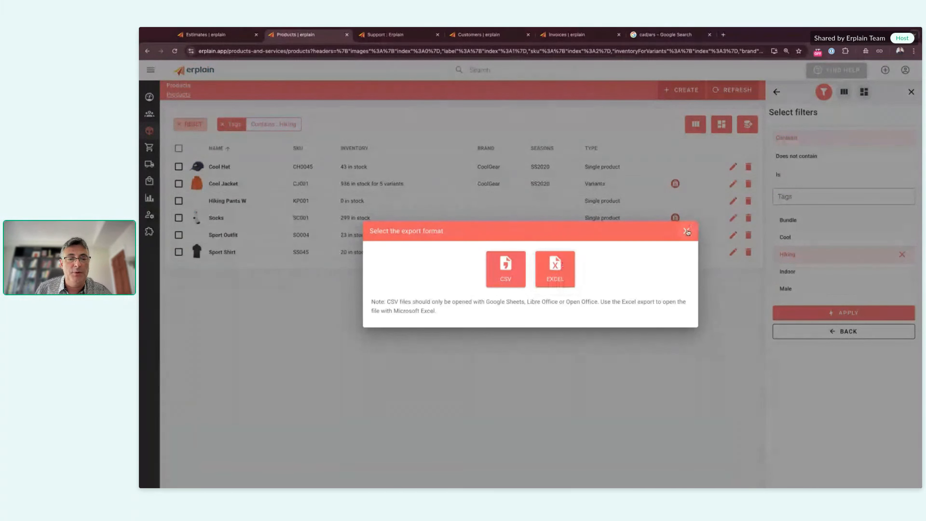
click(686, 230)
mouse_move(157, 175)
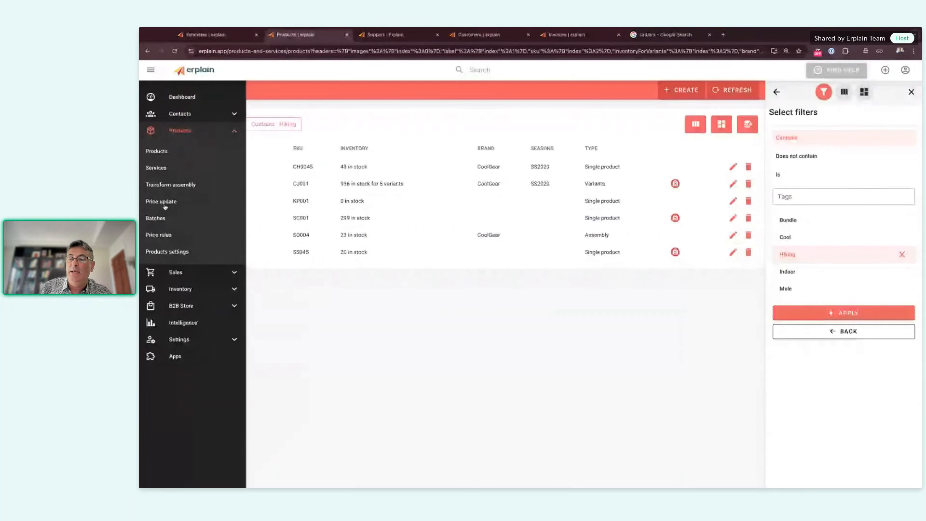
click(176, 148)
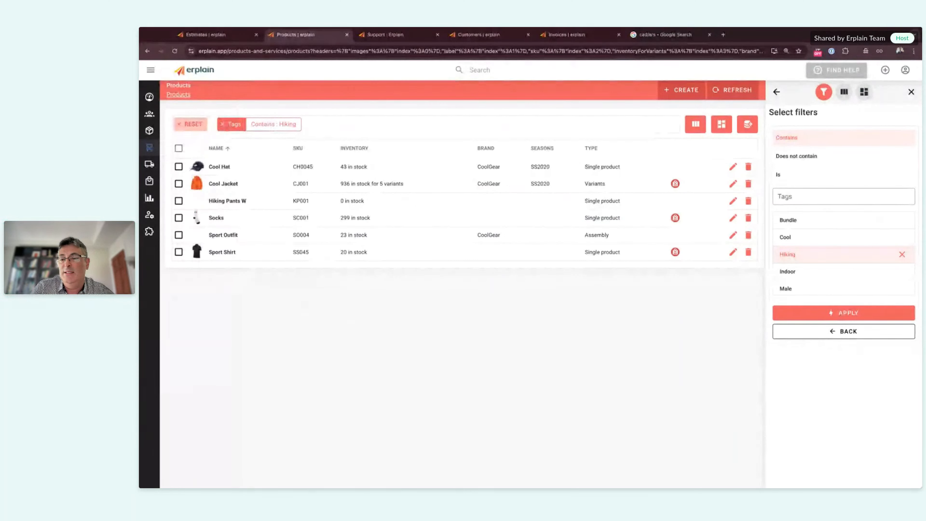
Step: Open the Intelligence Per product & service report (479 units, CA$14,865.62 profit) and cancel its export
mouse_move(140, 227)
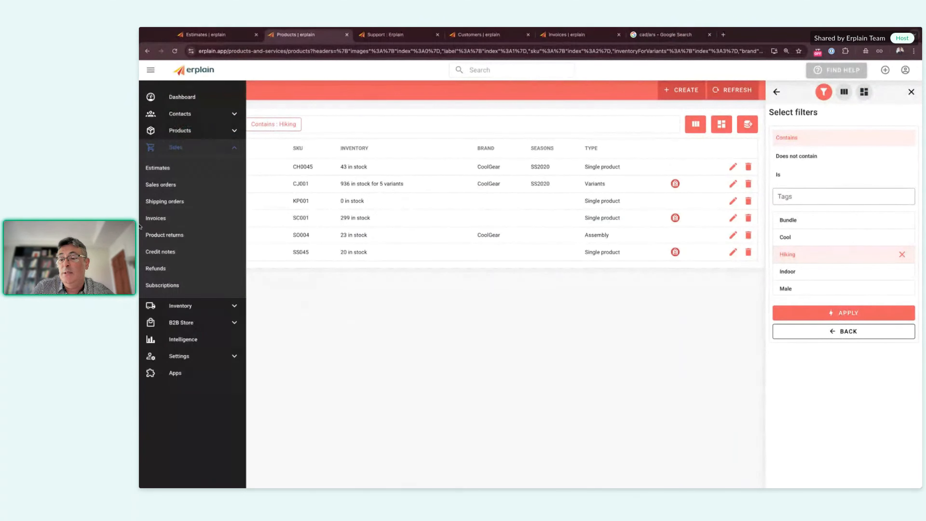
click(179, 339)
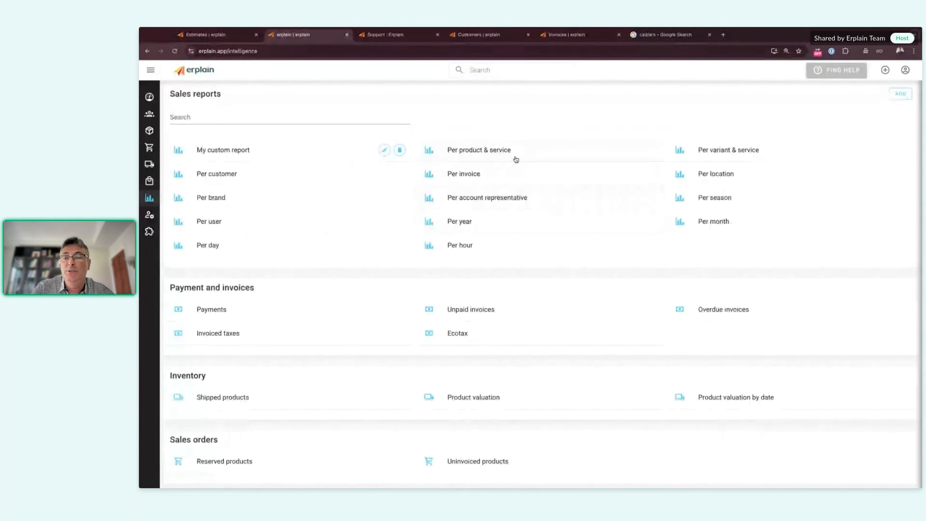
click(484, 153)
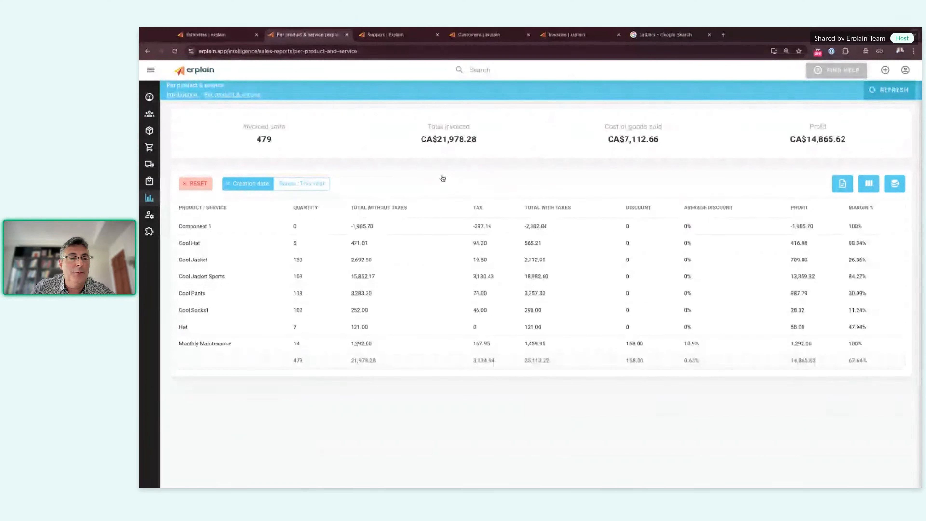
click(895, 184)
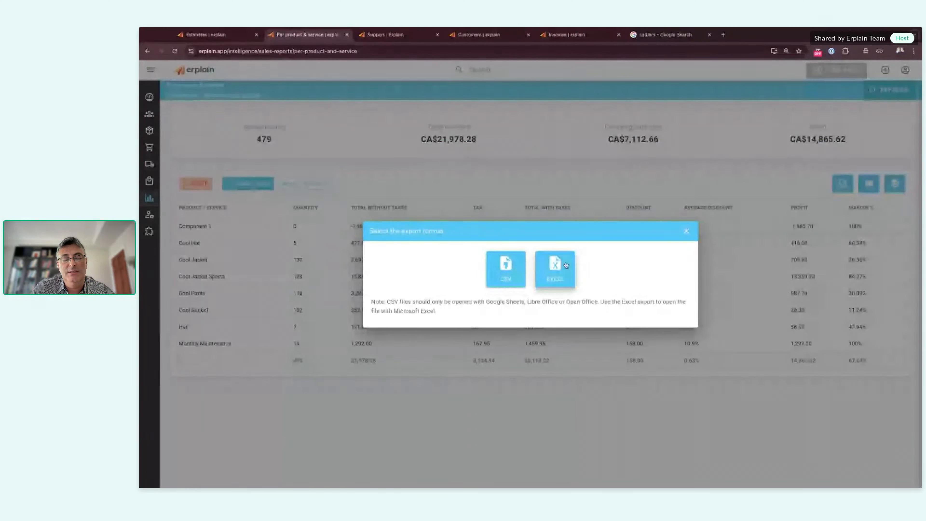
click(686, 233)
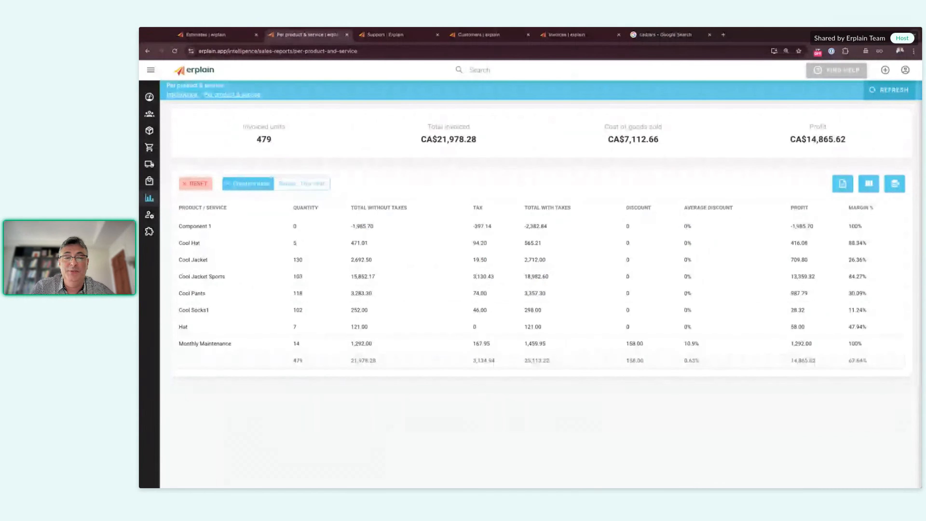
click(481, 184)
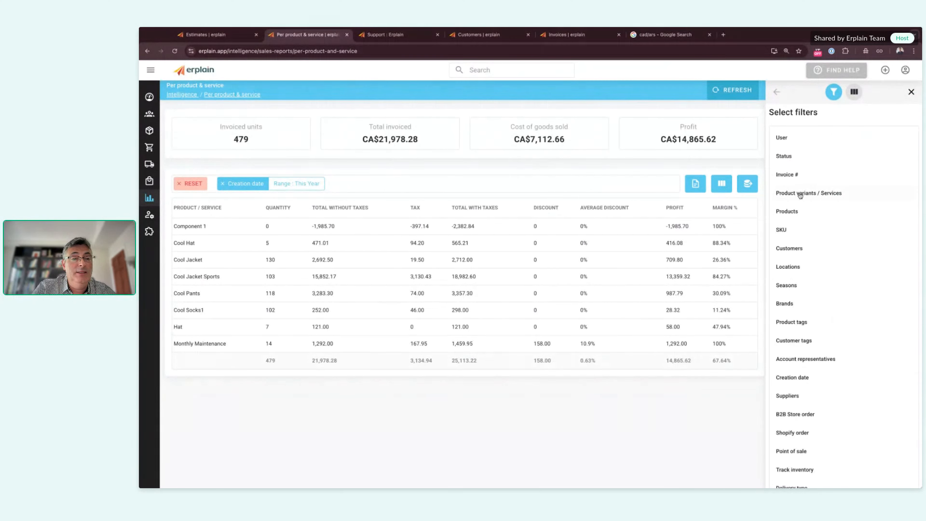
click(809, 344)
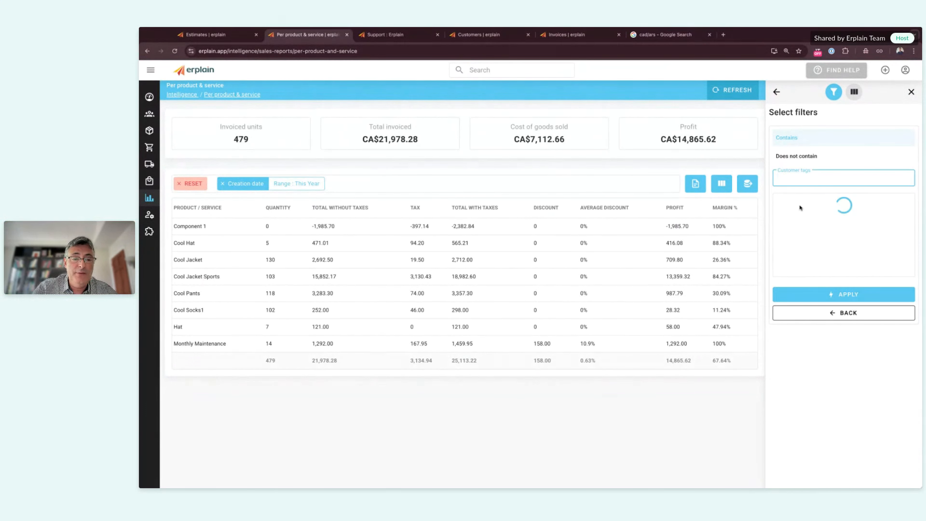
scroll(802, 226, down, 3)
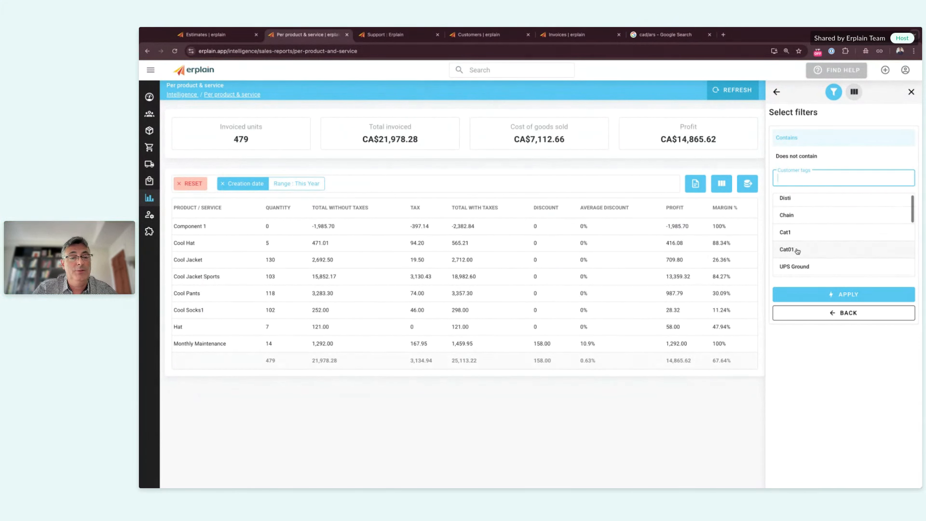
scroll(804, 252, down, 5)
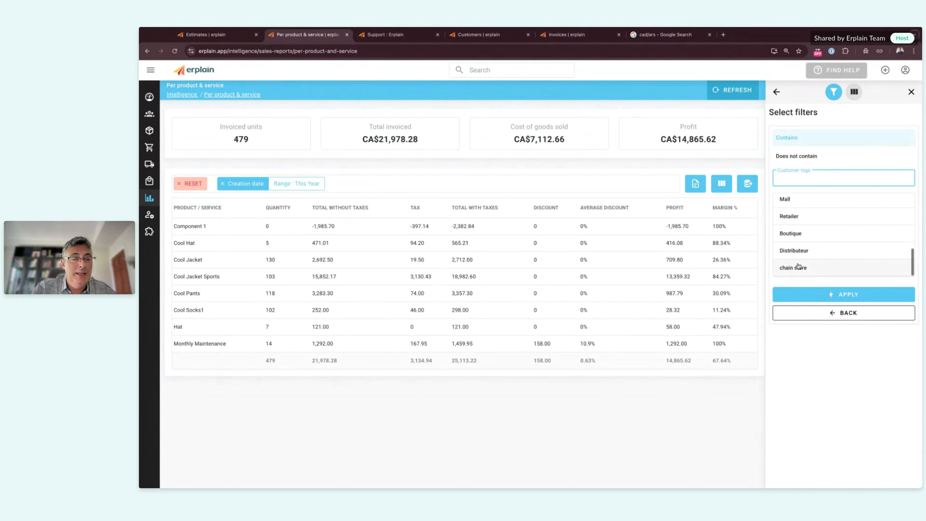
click(807, 222)
click(834, 294)
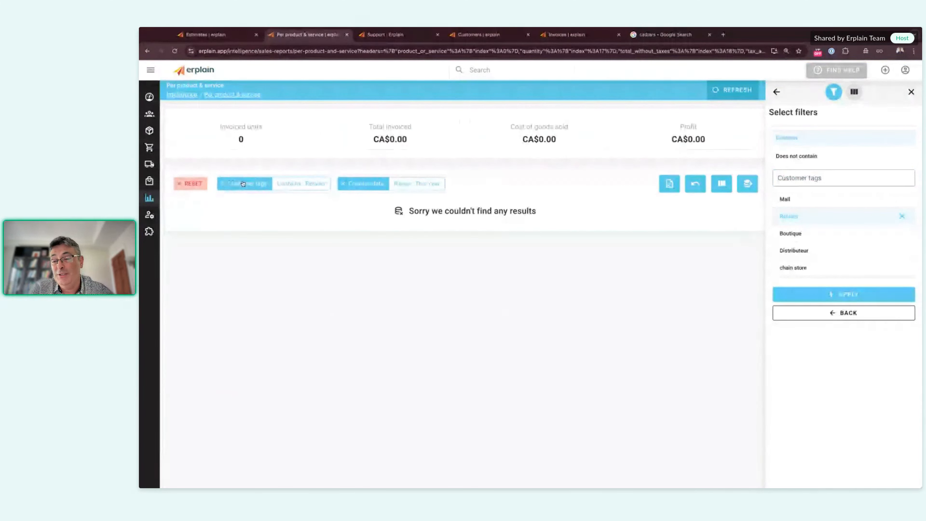
click(222, 183)
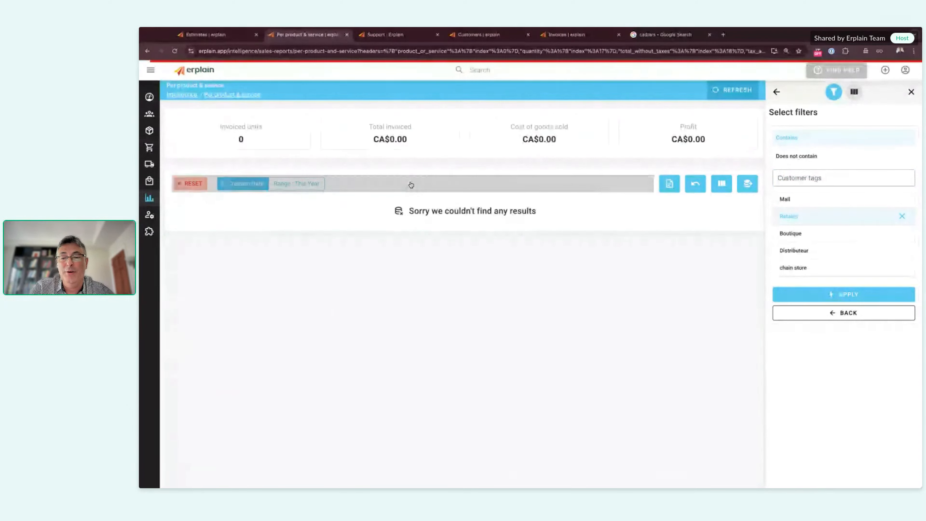
Step: Filter the report by product tag Hiking, leaving Cool Hat and Cool Jacket, 135 units
click(777, 92)
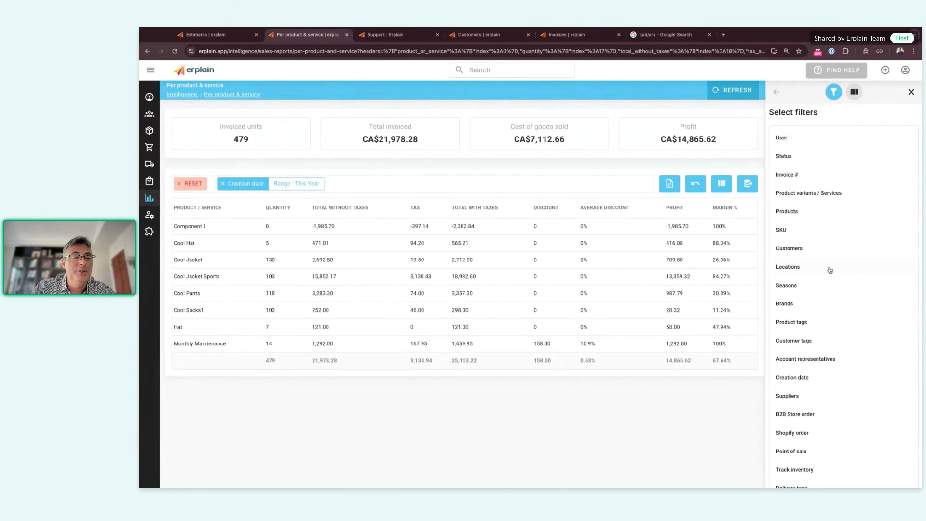
click(807, 321)
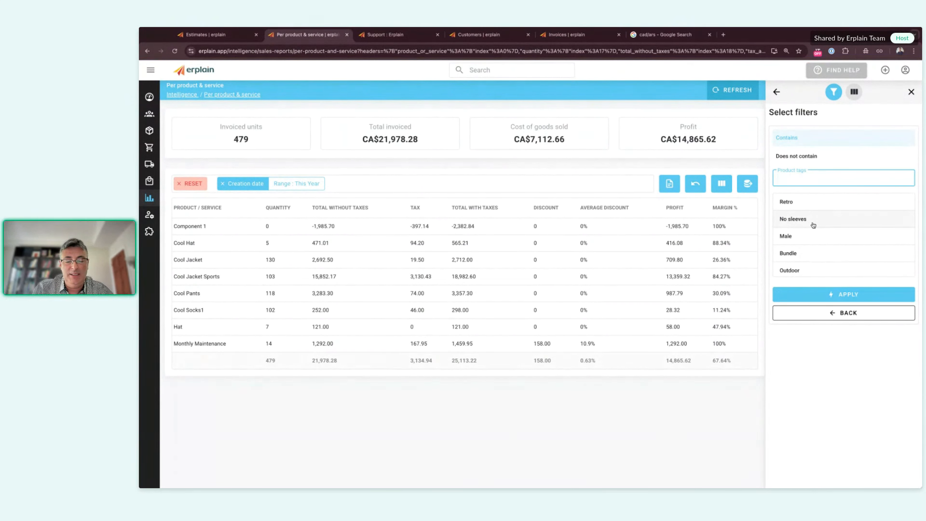
text(hik)
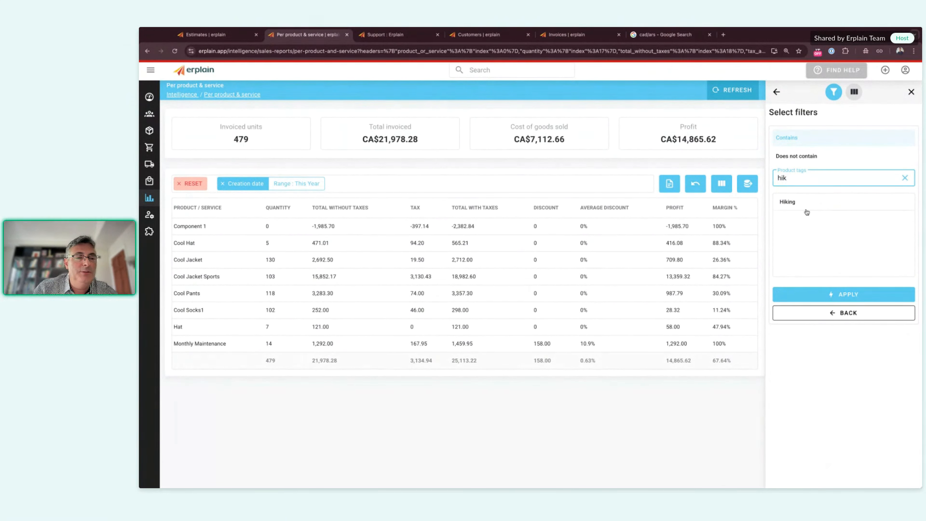
click(805, 206)
click(845, 295)
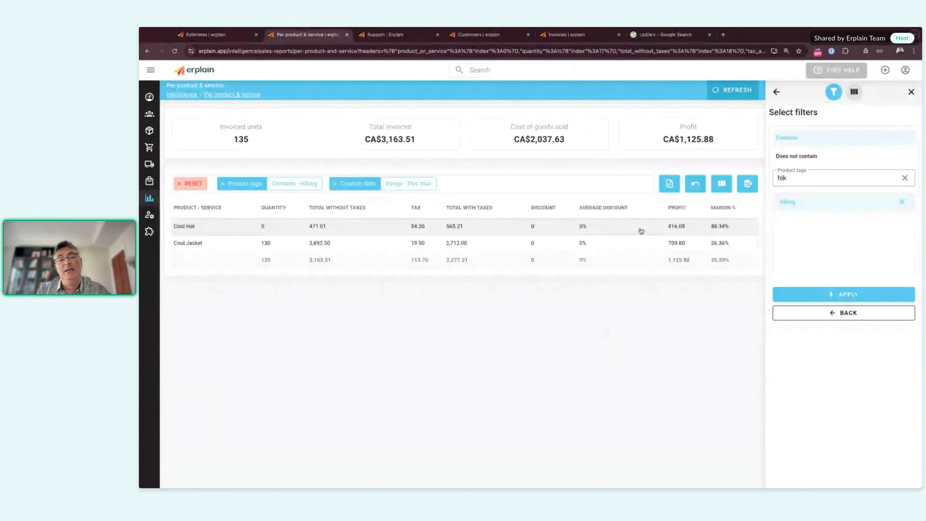
click(670, 184)
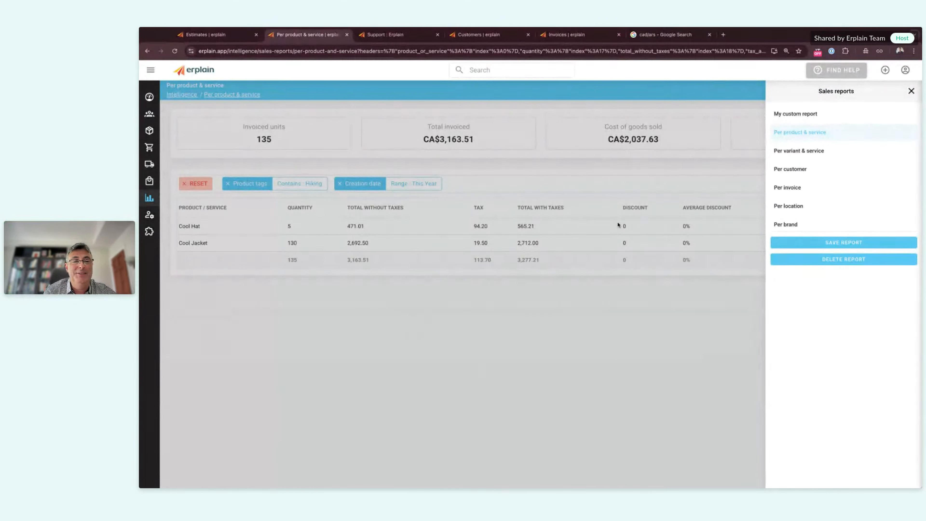
Step: Close the Sales reports panel to show the Hiking-filtered product report totalling CA$3,163.51
click(912, 92)
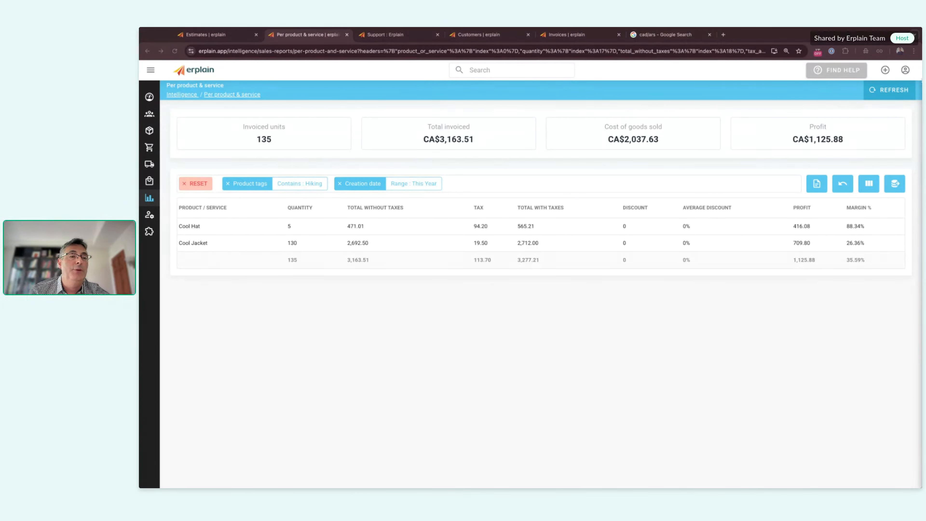
Step: Create new invoice I0001325 and select its customer, applying Price Elite pricing and their addresses
click(885, 69)
click(809, 139)
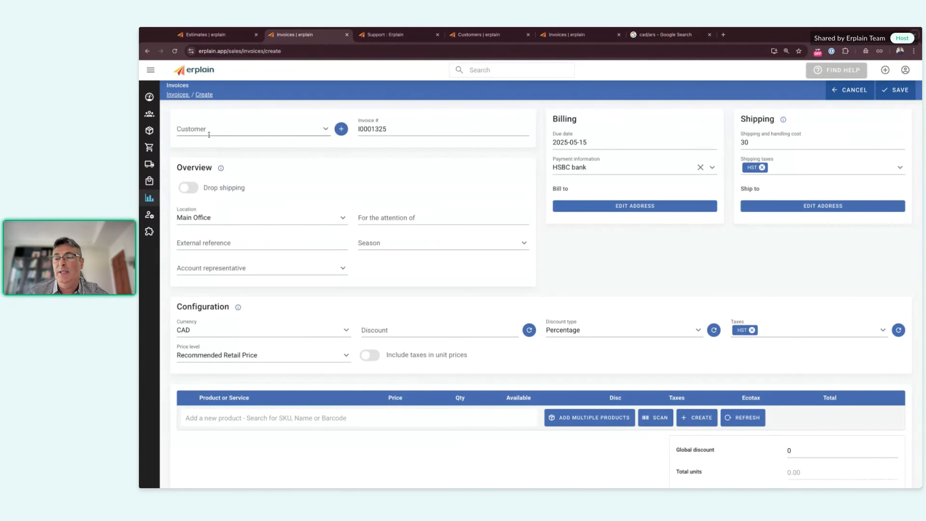
click(225, 129)
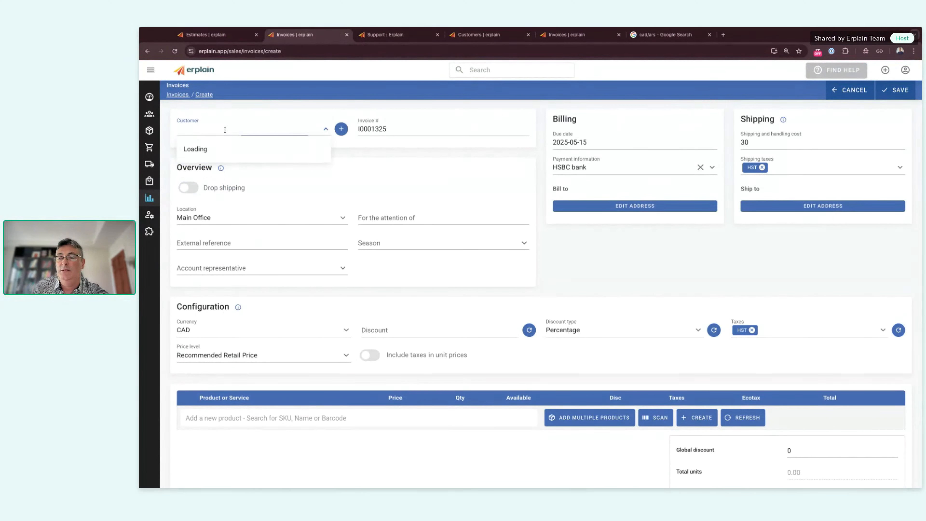
click(213, 231)
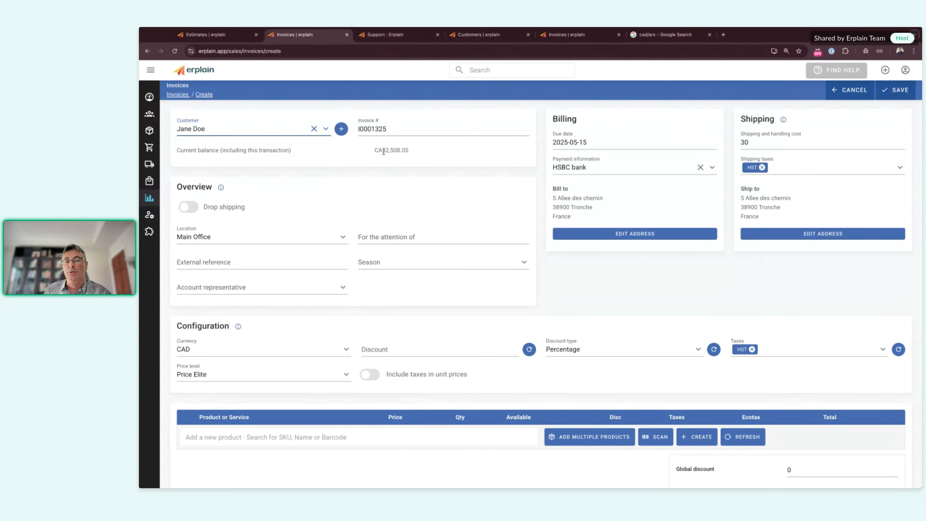
click(625, 299)
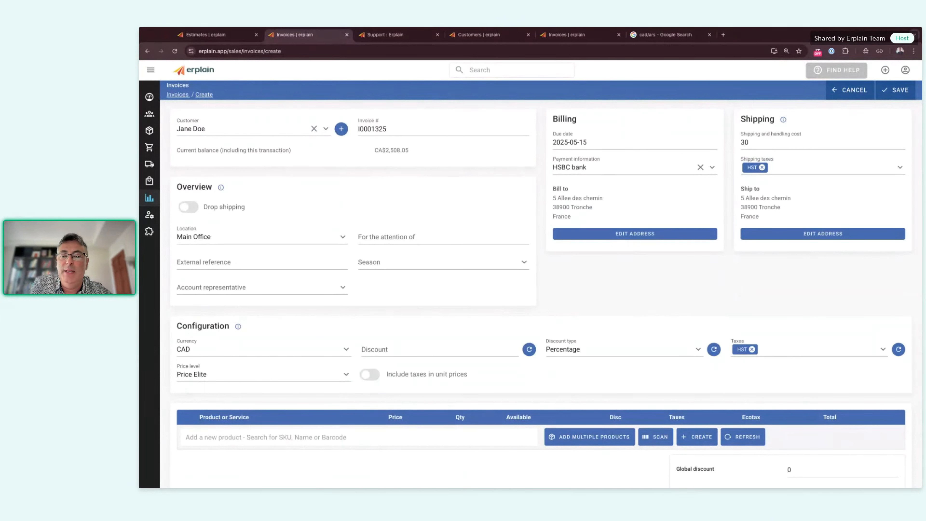
Step: Open Company settings from the Settings section of the sidebar
mouse_move(163, 229)
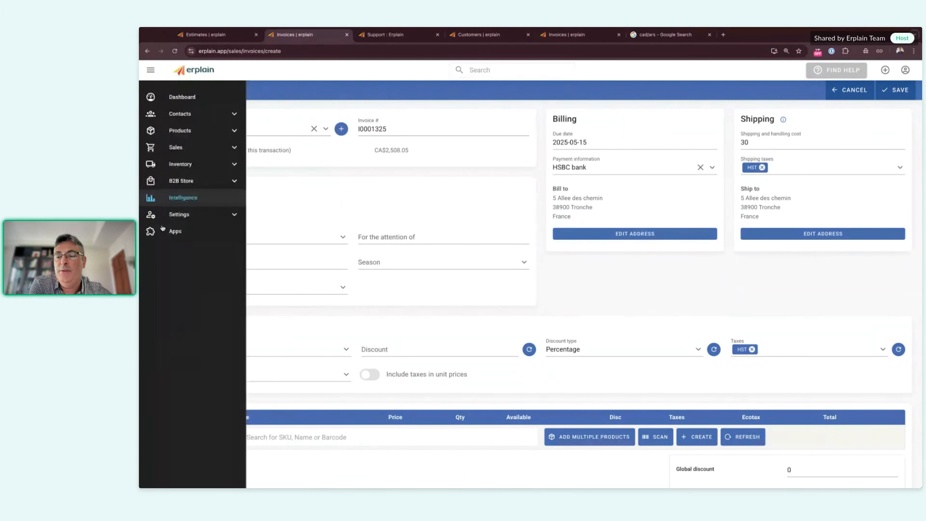
click(180, 215)
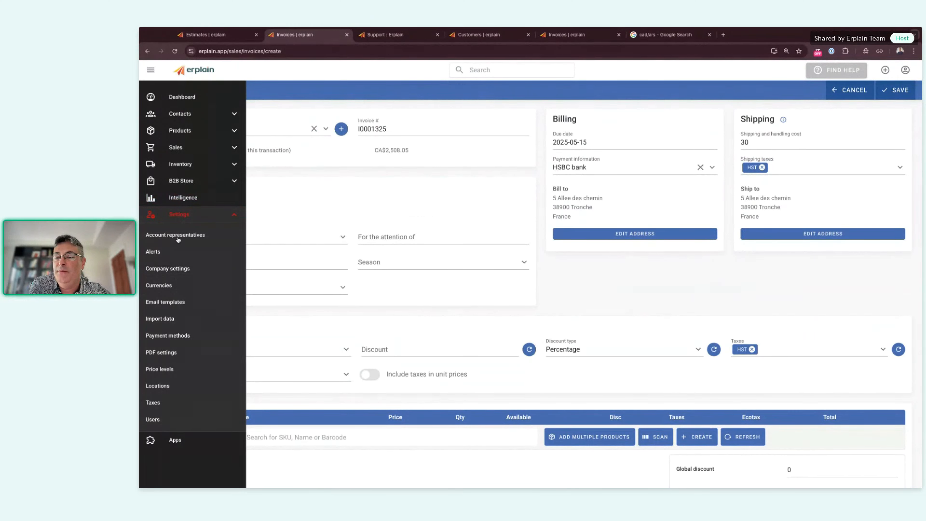
click(168, 268)
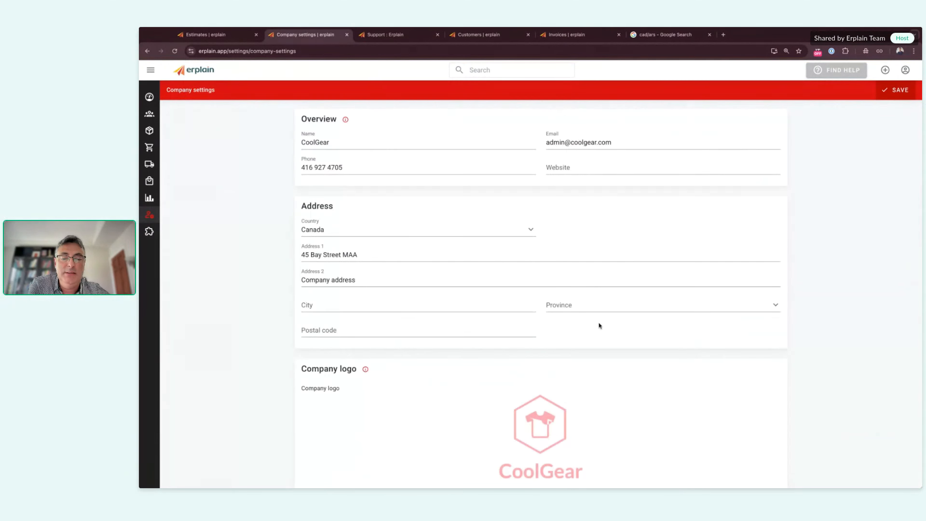
scroll(599, 325, down, 10)
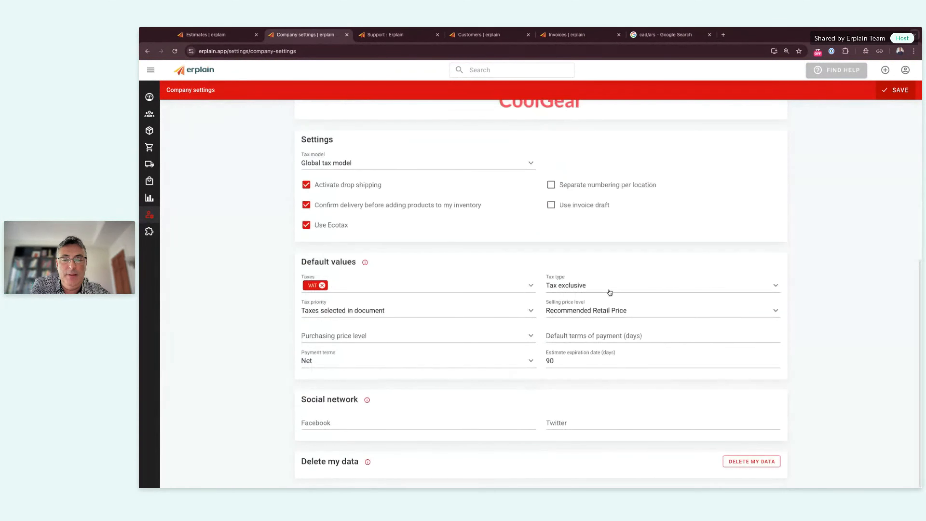
scroll(432, 321, up, 2)
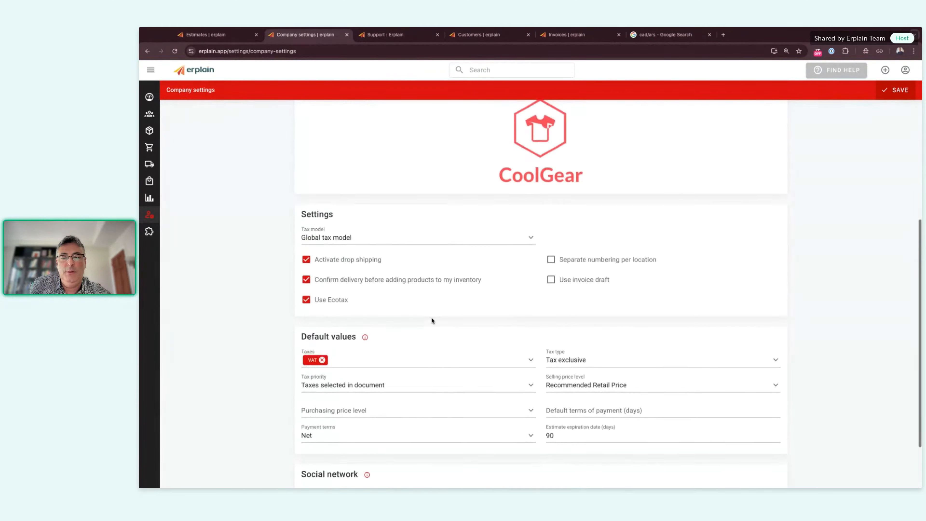
scroll(431, 321, up, 5)
scroll(432, 321, up, 3)
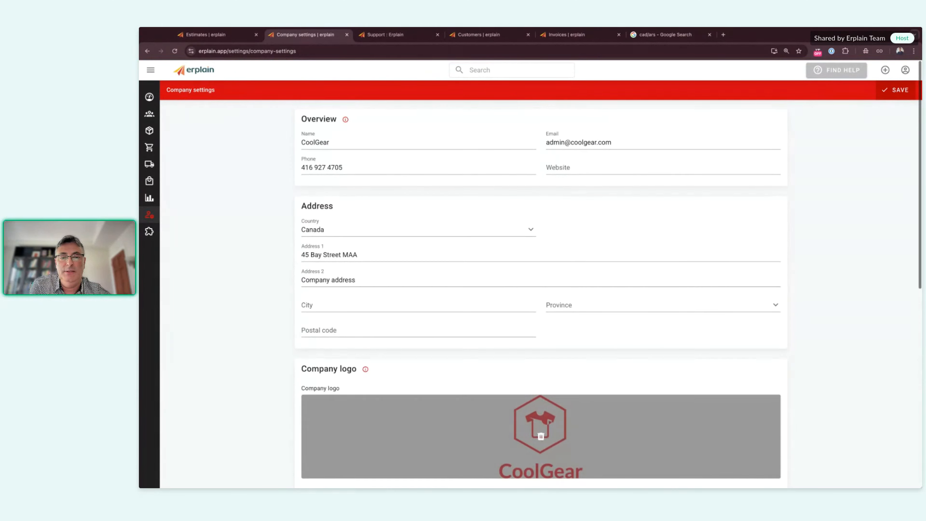
Step: Scroll through Company settings to review the Default values section
scroll(540, 436, down, 9)
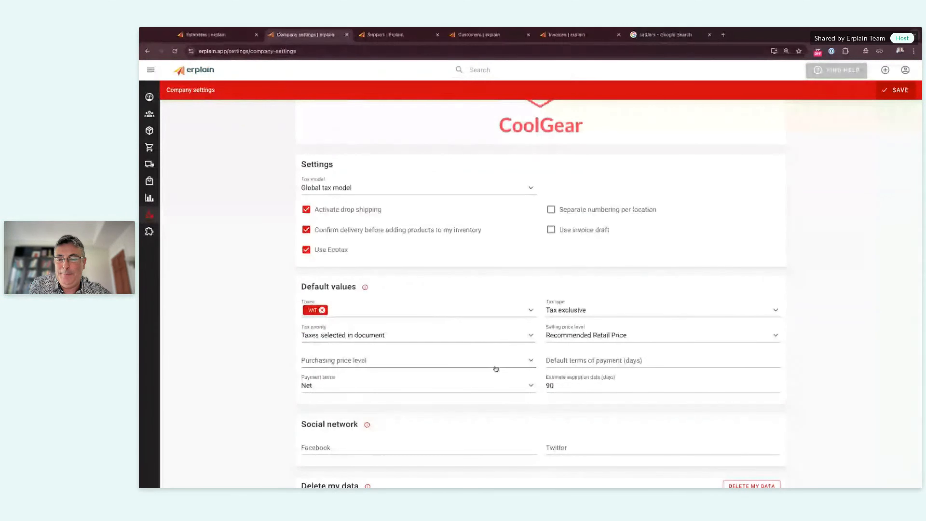
scroll(496, 369, down, 1)
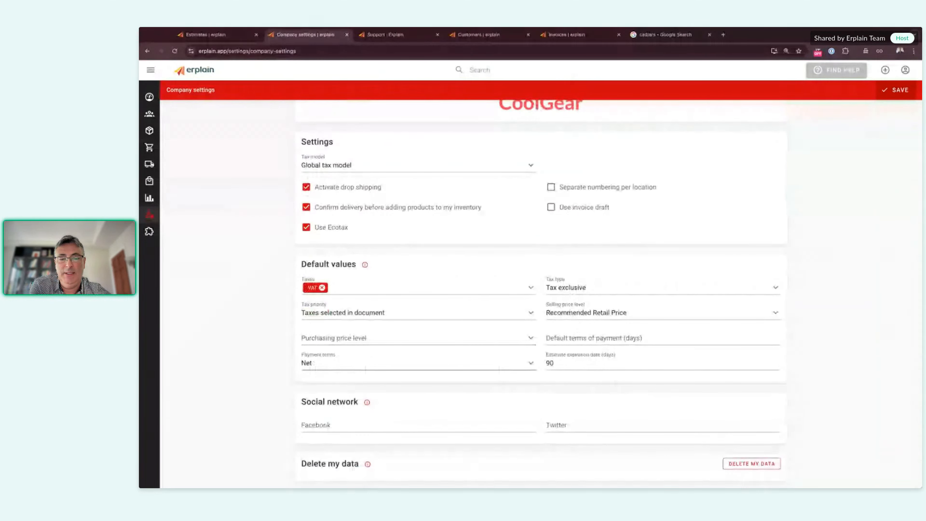
scroll(495, 369, down, 1)
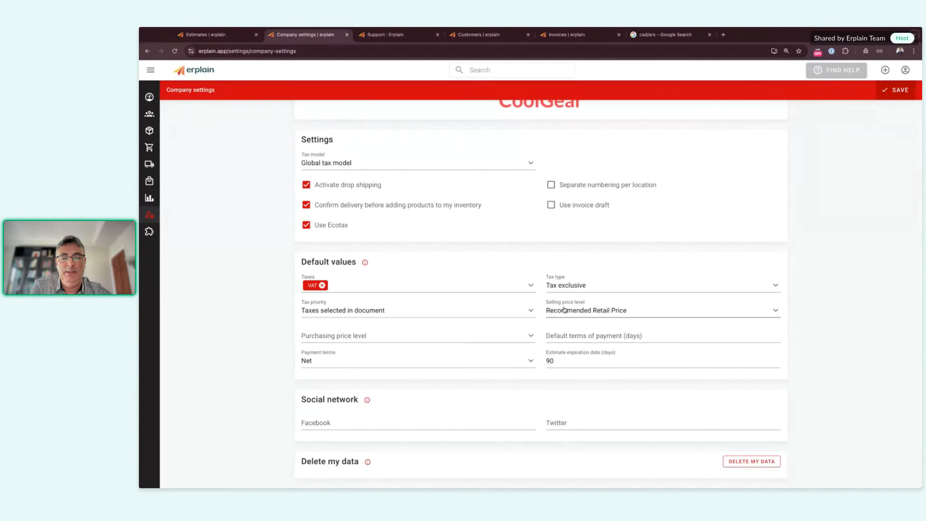
scroll(564, 309, up, 10)
mouse_move(151, 214)
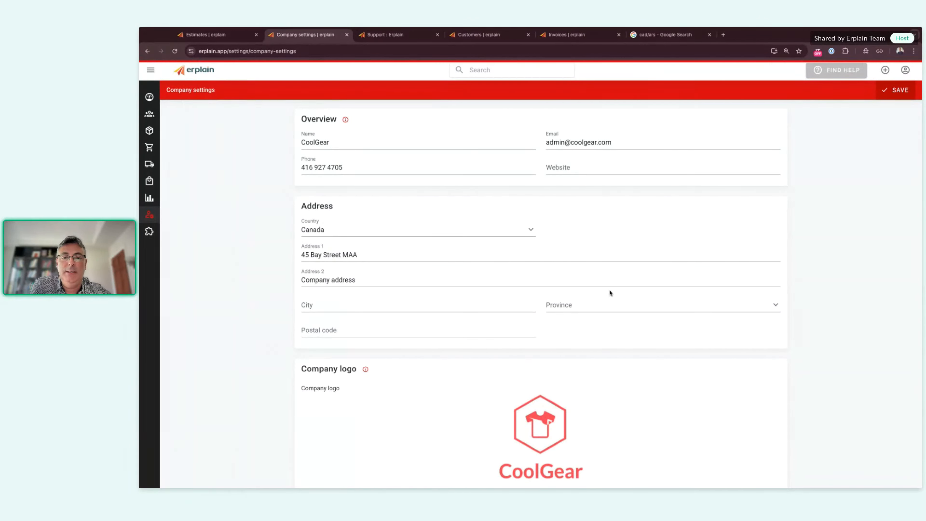
scroll(646, 283, down, 5)
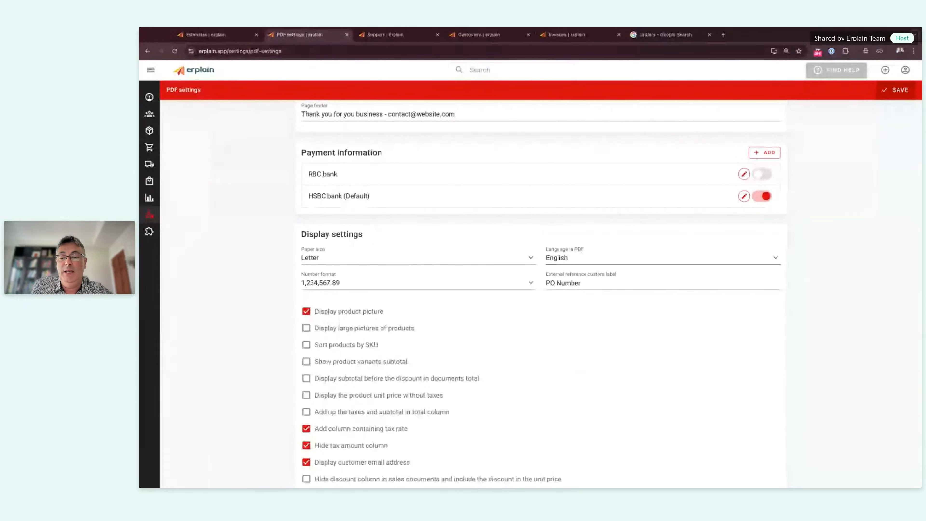
Step: Start a blank new customer form and scroll down to its PDF languages field
click(885, 72)
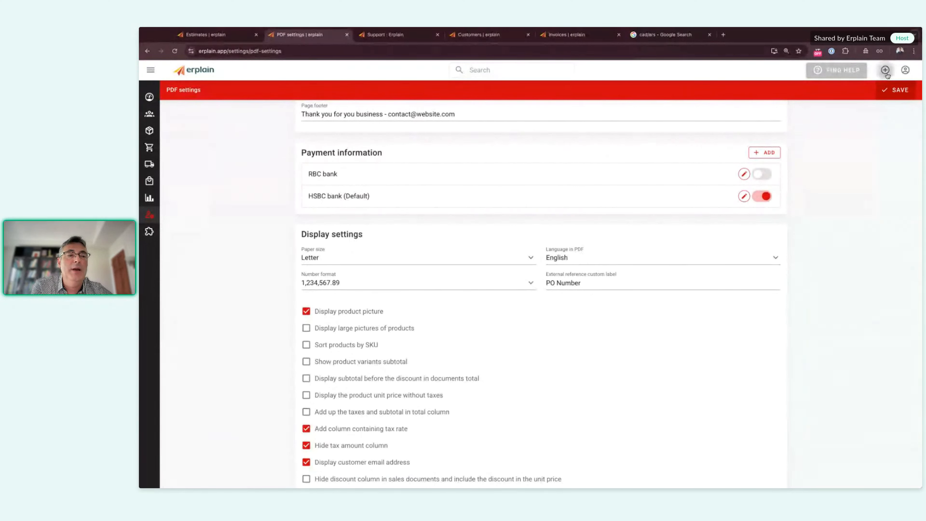
click(713, 108)
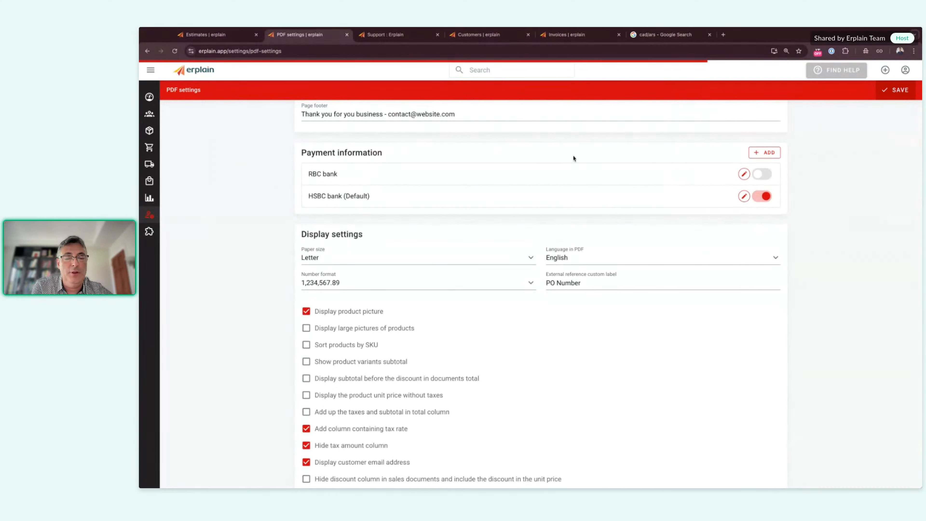
scroll(532, 175, down, 2)
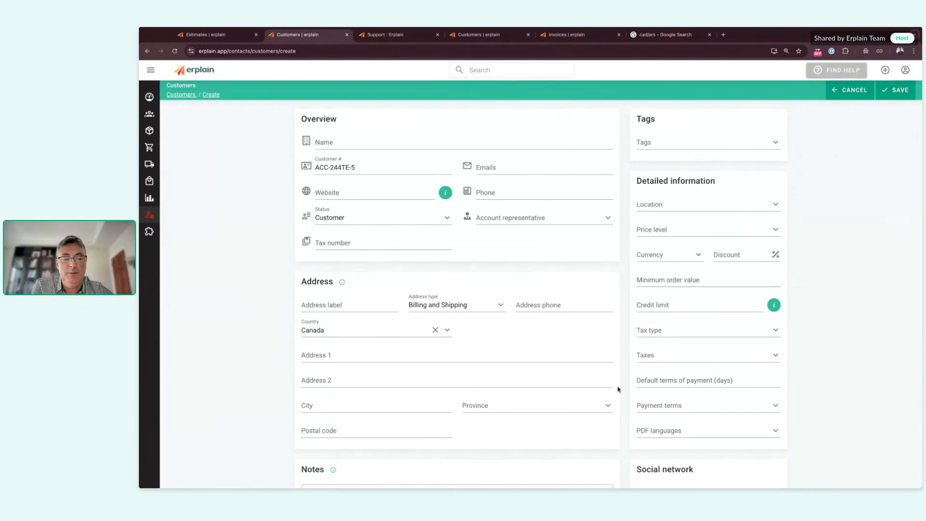
scroll(681, 407, down, 1)
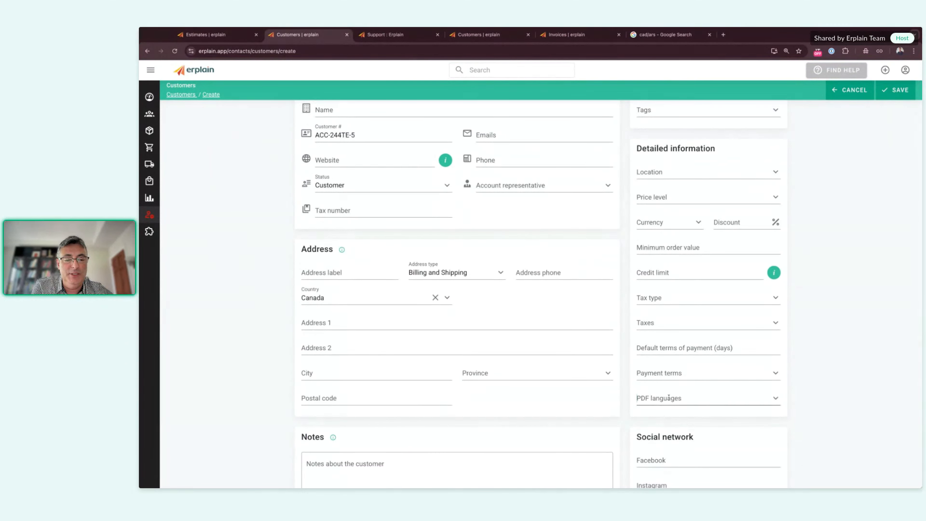
Step: View the PDF languages options, then close the list without choosing one
click(681, 405)
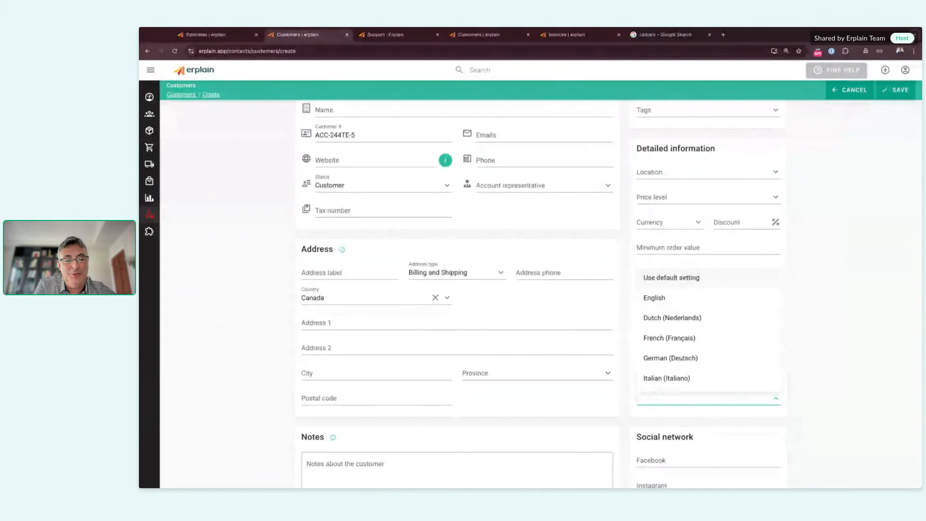
scroll(692, 363, down, 2)
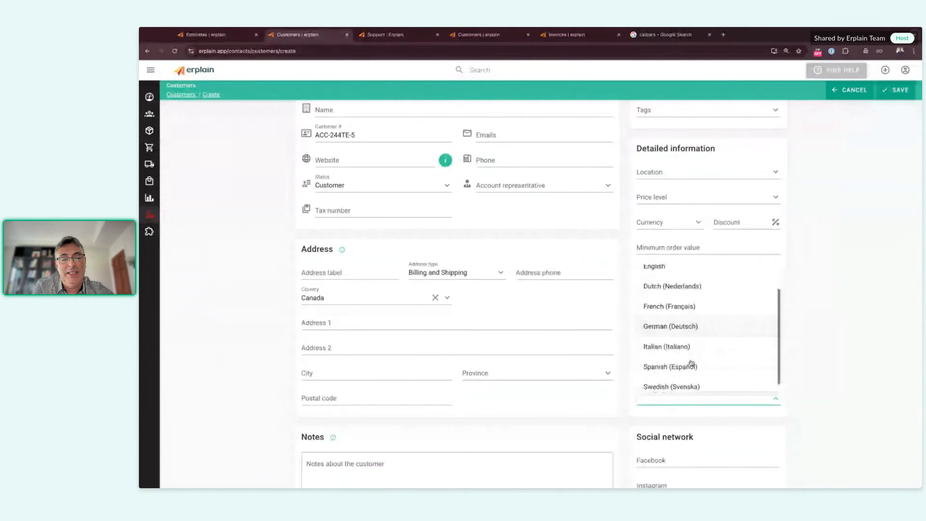
scroll(691, 362, up, 2)
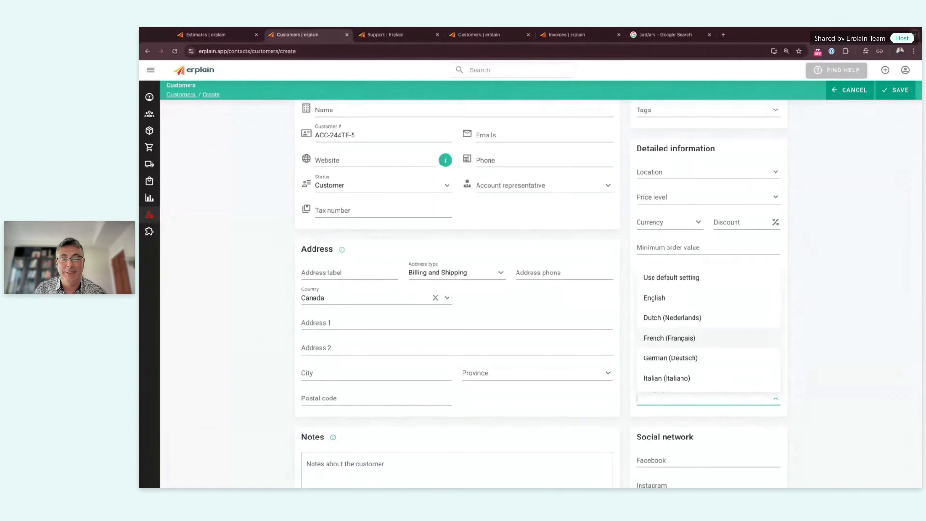
click(835, 290)
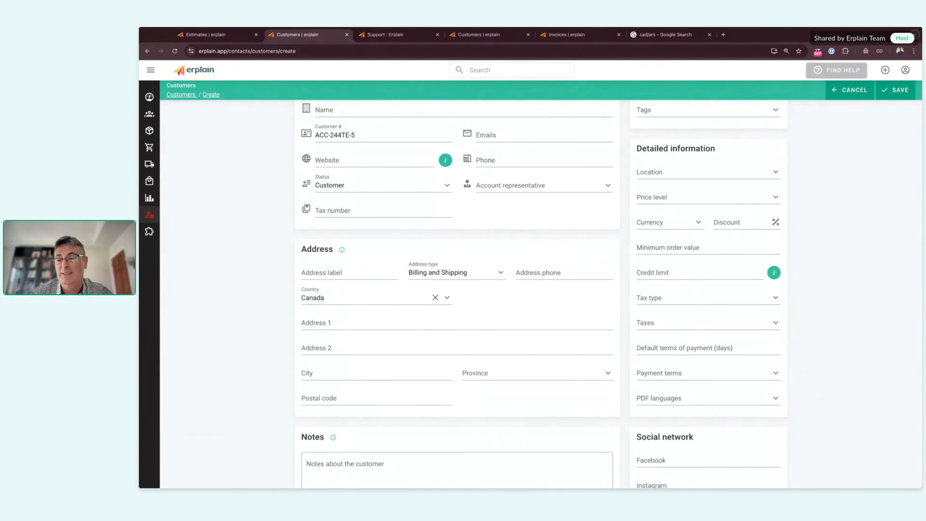
Step: Open PDF settings and highlight 'Buyer and Seller' in the terms and conditions, then deselect it
mouse_move(172, 240)
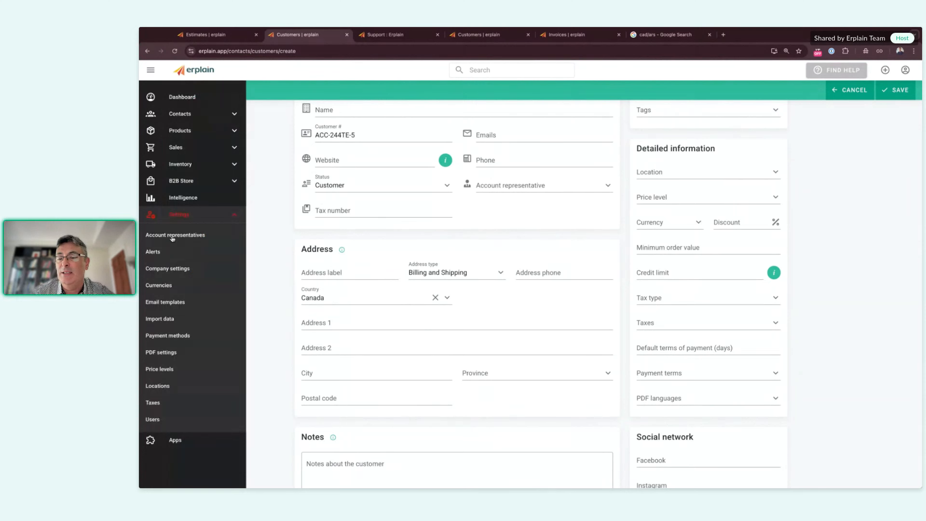
click(173, 352)
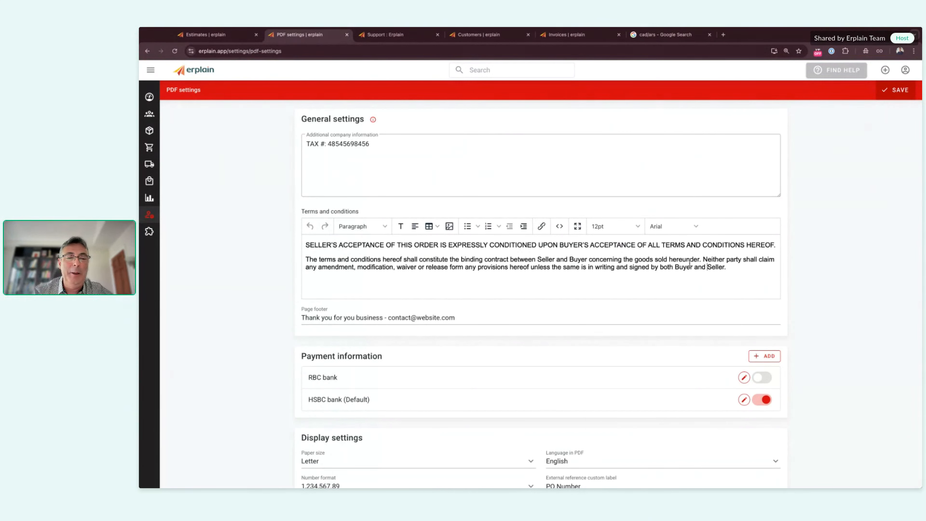
drag(673, 267, 733, 267)
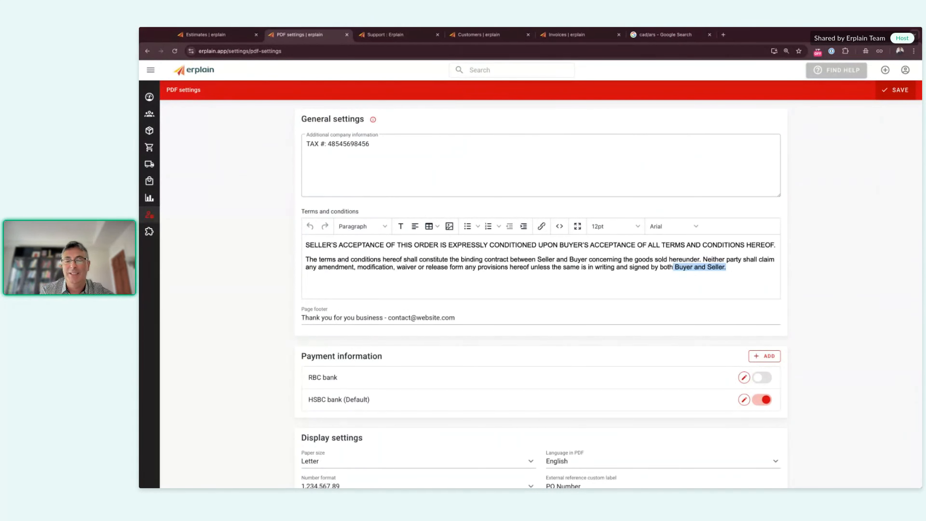
click(569, 275)
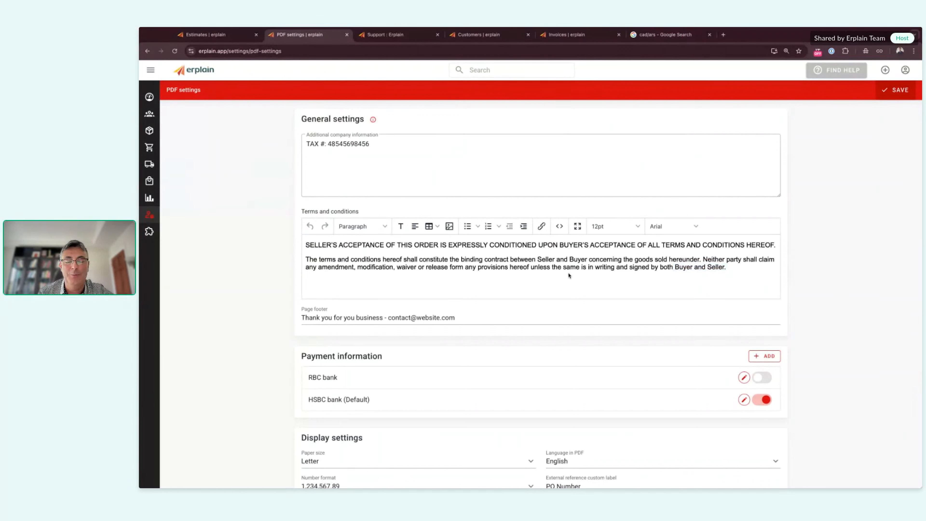